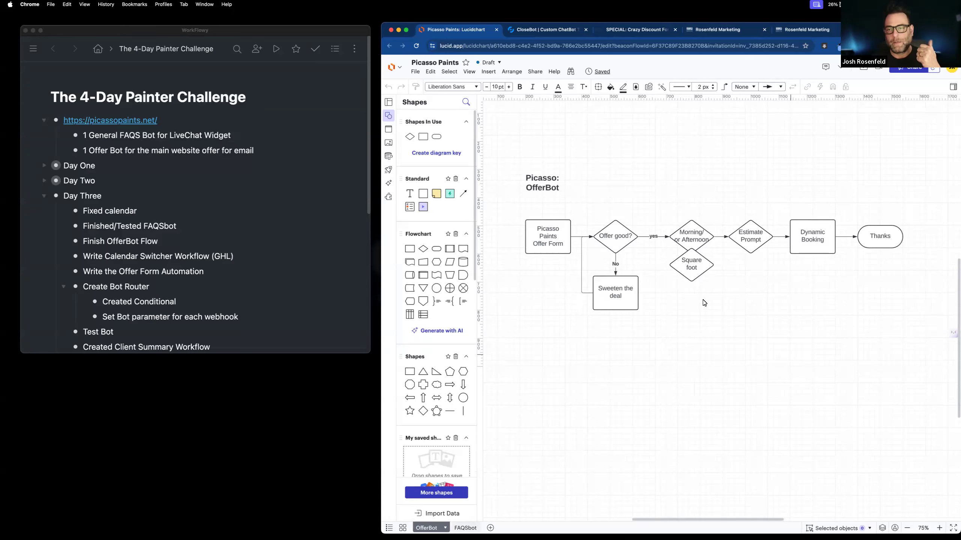
# Open the Picasso Paints discount offer page and expand its chat widget
pyautogui.click(646, 31)
pyautogui.click(942, 516)
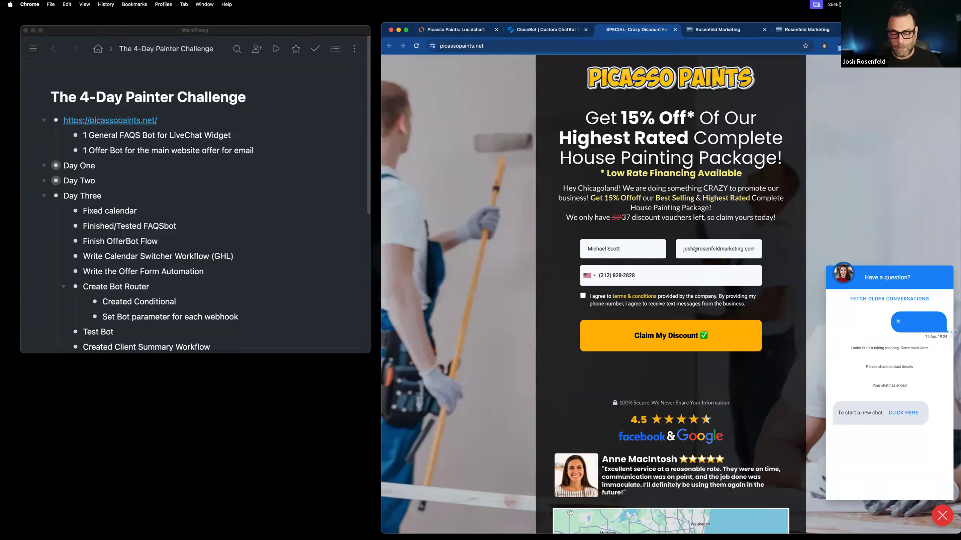
pyautogui.press('super+t')
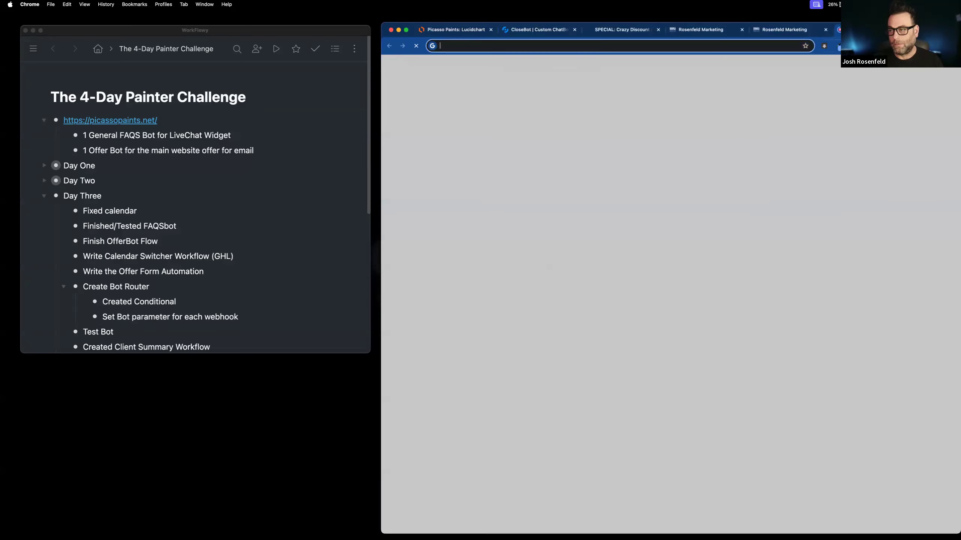
pyautogui.press('super+w')
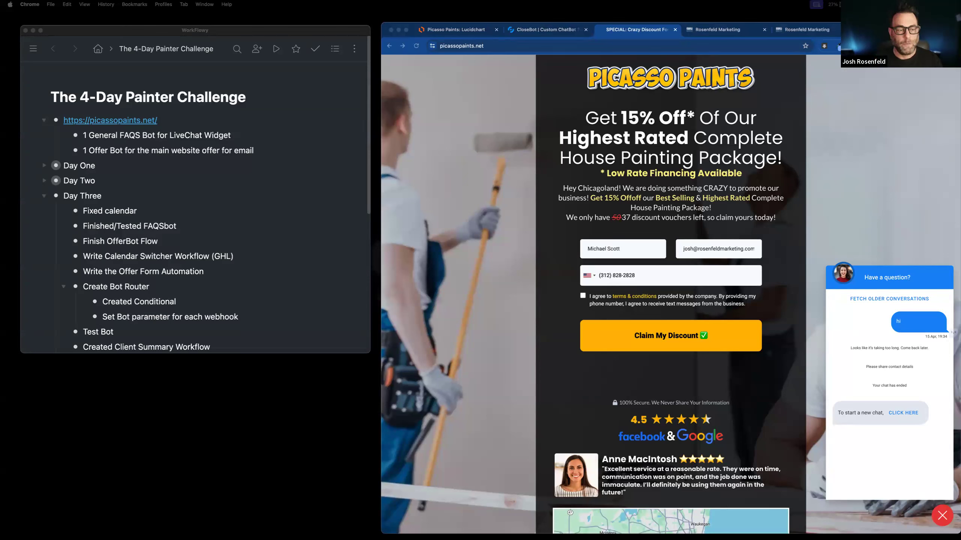
# Switch to WorkFlowy and review the Tomorrow tasks under Day Three, including Test Summary
pyautogui.scroll(-10, 275, 342)
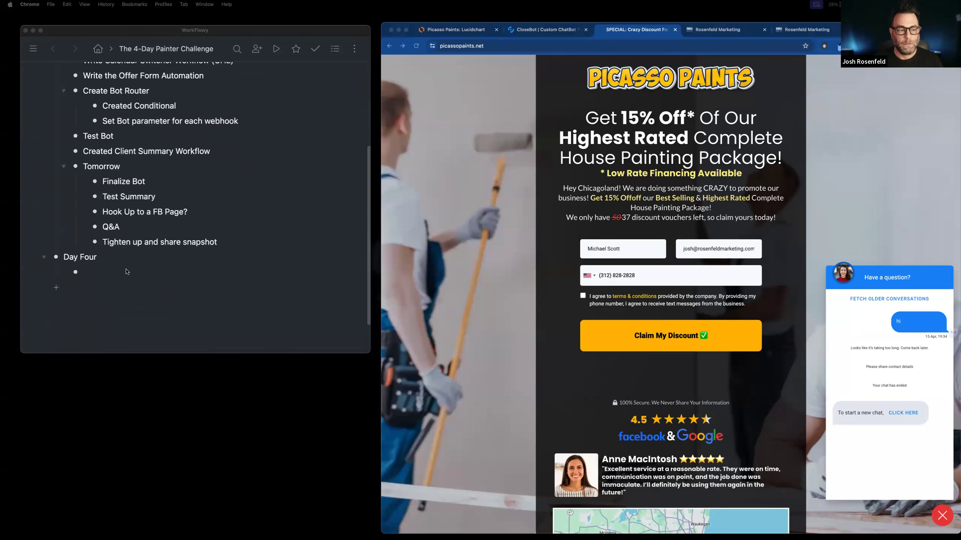
pyautogui.click(125, 270)
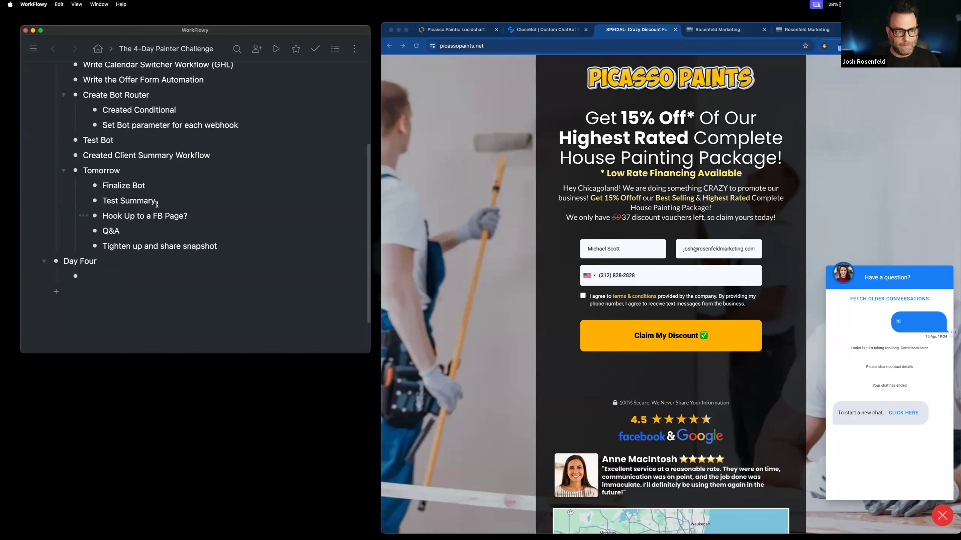
pyautogui.moveTo(156, 202); pyautogui.dragTo(97, 202)
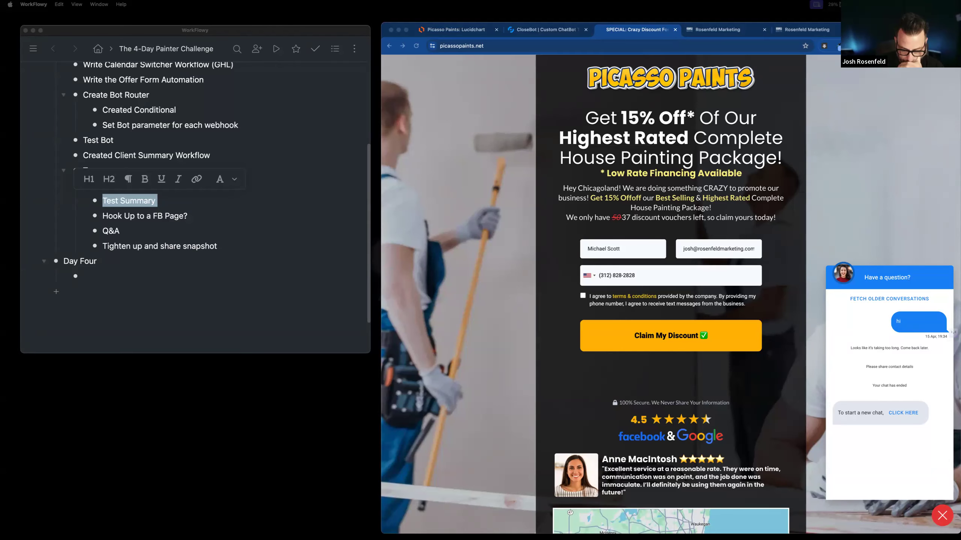
# Switch to Gmail, expand the collapsed messages of the "Re: About" thread and examine the bot's earlier offer conversation
pyautogui.moveTo(306, 517); pyautogui.dragTo(118, 76)
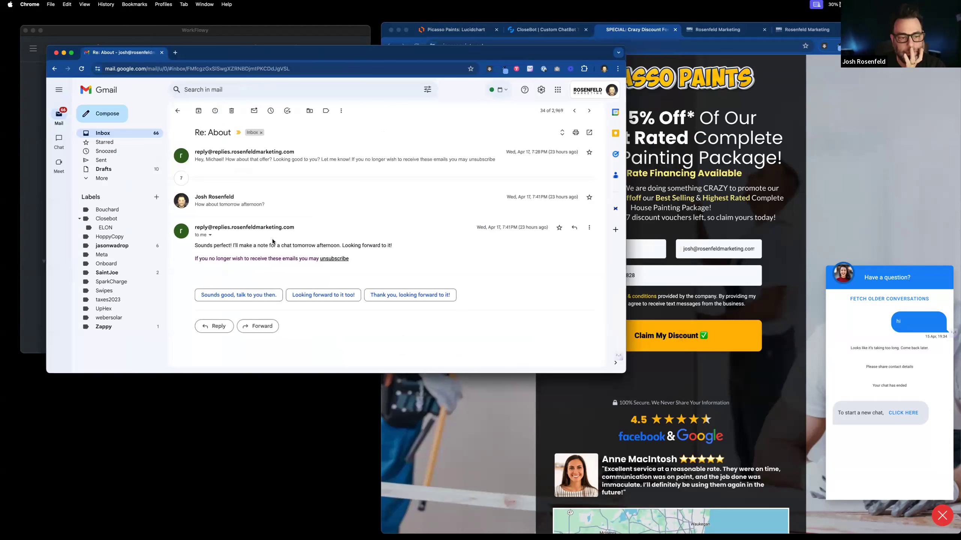
pyautogui.click(230, 181)
pyautogui.scroll(-2, 305, 247)
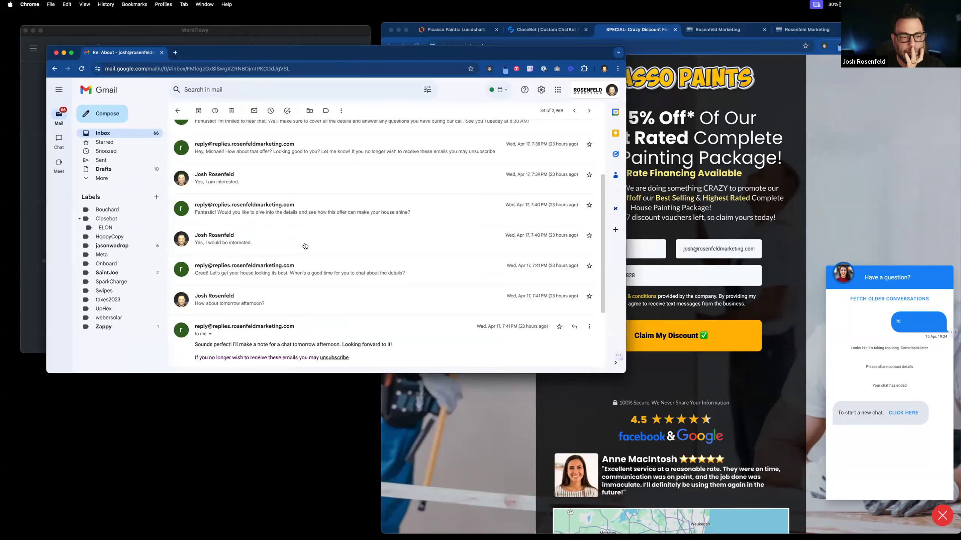
pyautogui.scroll(2, 354, 209)
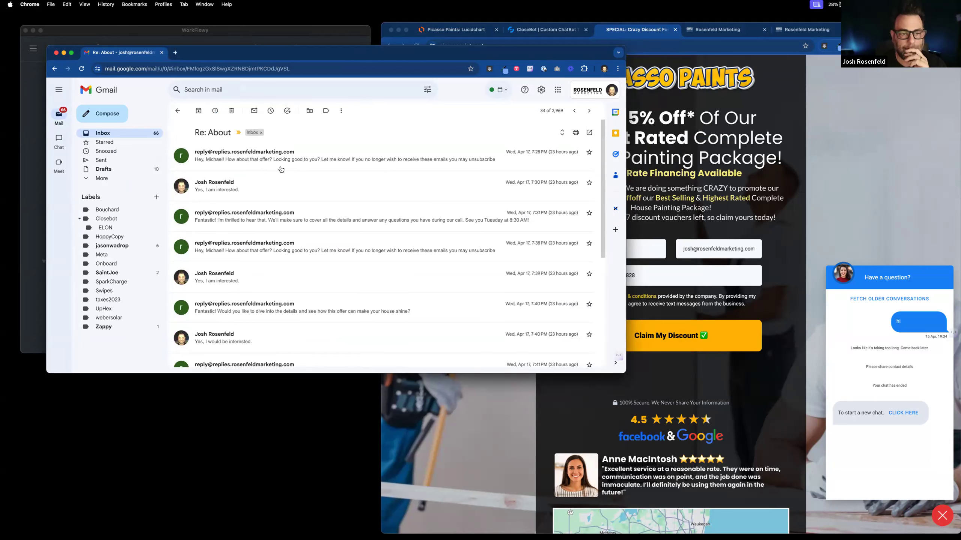
pyautogui.scroll(-1, 387, 172)
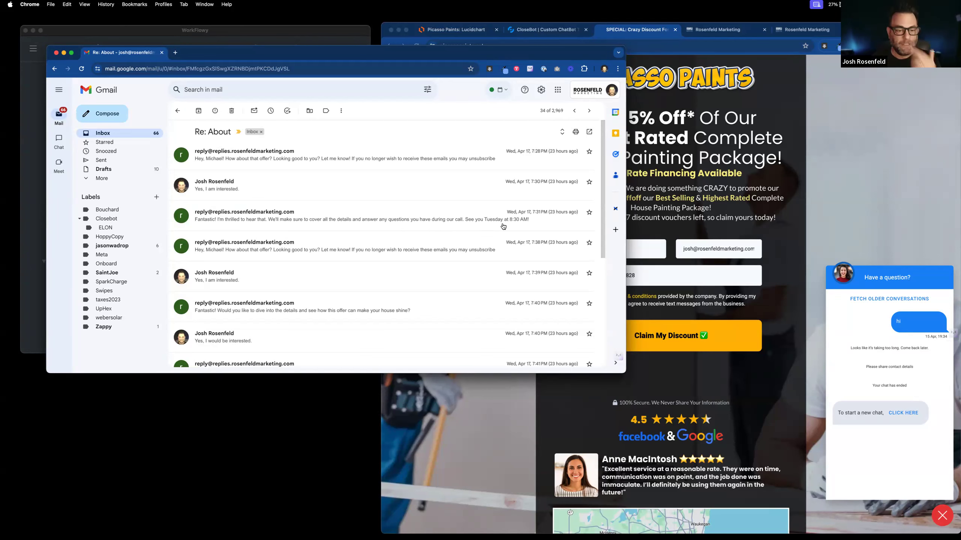
pyautogui.scroll(-2, 366, 283)
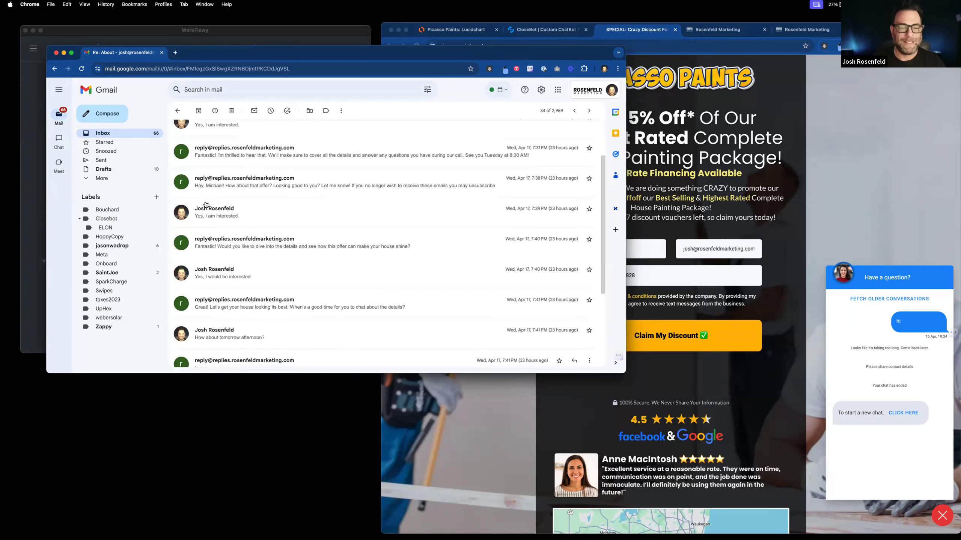
pyautogui.moveTo(194, 132); pyautogui.dragTo(499, 136)
pyautogui.moveTo(502, 224); pyautogui.dragTo(197, 227)
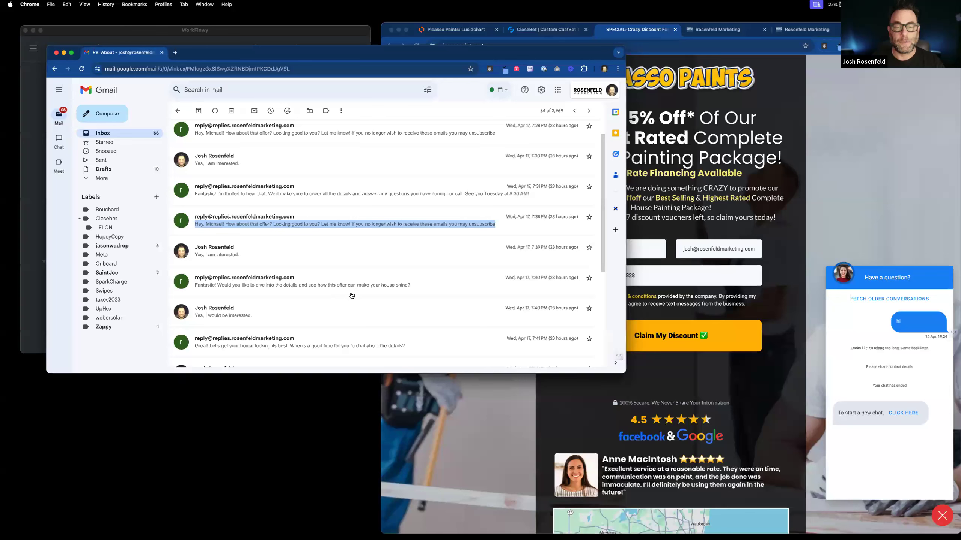
# Switch to the Lucidchart OfferBot flow and examine the "Offer good?", "Morning/or Afternoon" and "Square foot" decisions
pyautogui.click(737, 143)
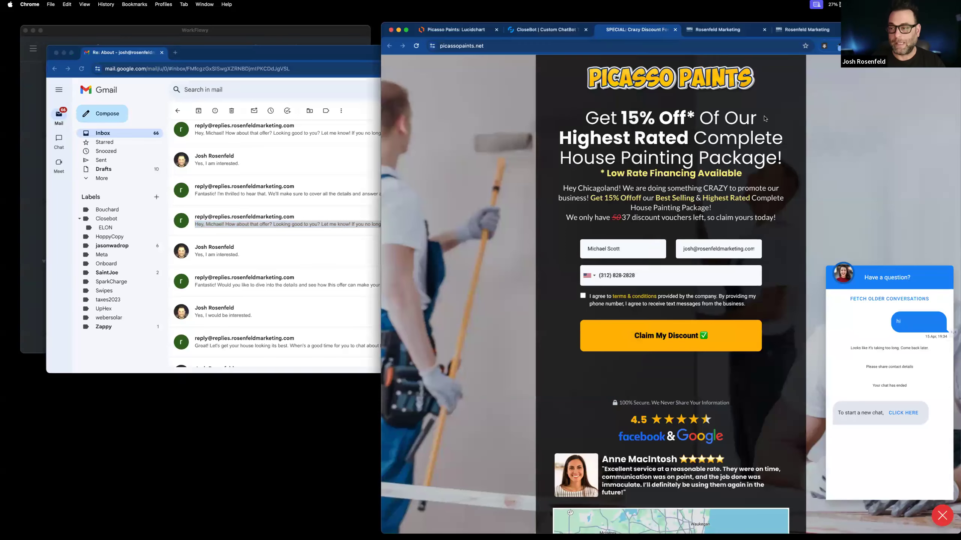
pyautogui.click(453, 32)
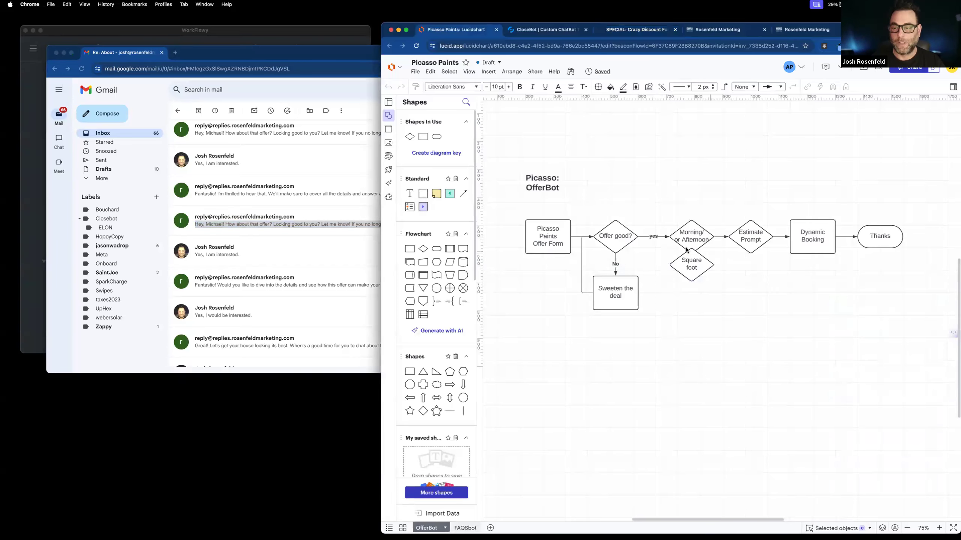
pyautogui.moveTo(599, 204); pyautogui.dragTo(632, 255)
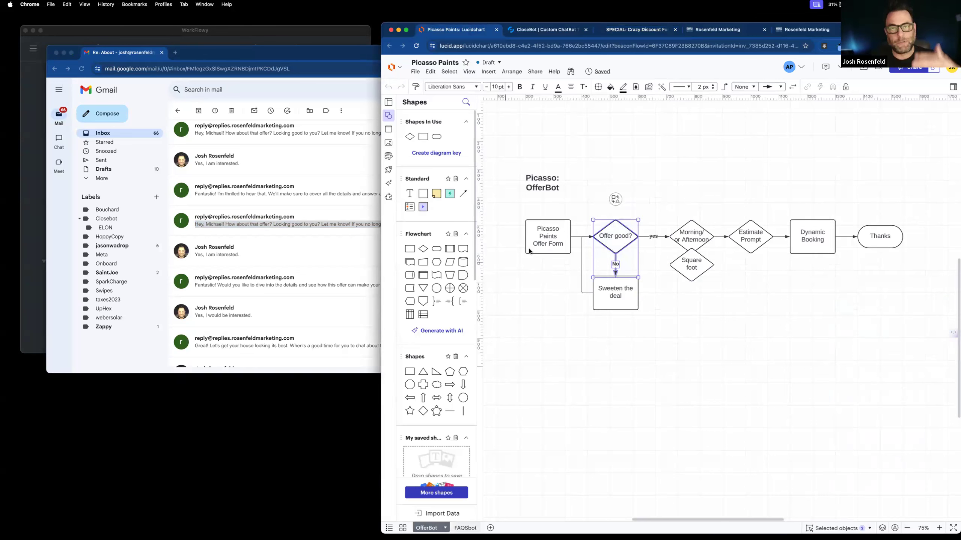
pyautogui.moveTo(676, 191); pyautogui.dragTo(698, 299)
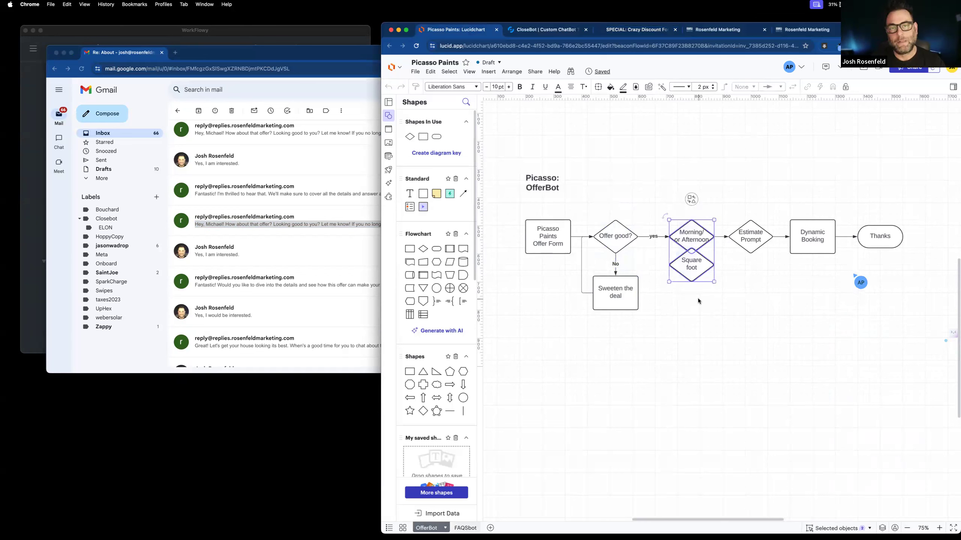
# Return to the Gmail thread and read the final exchanges about scheduling a chat
pyautogui.click(307, 212)
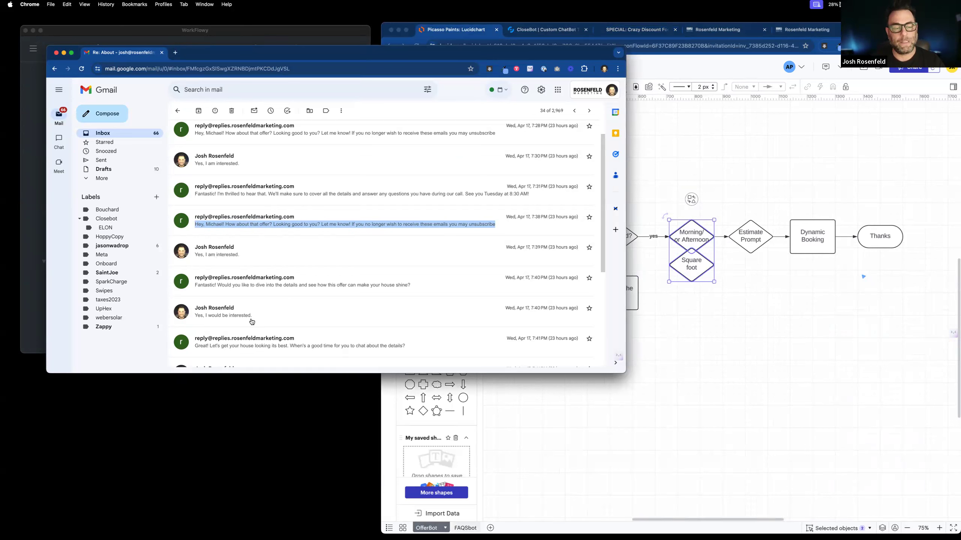
pyautogui.scroll(-1, 305, 324)
pyautogui.scroll(-1, 305, 325)
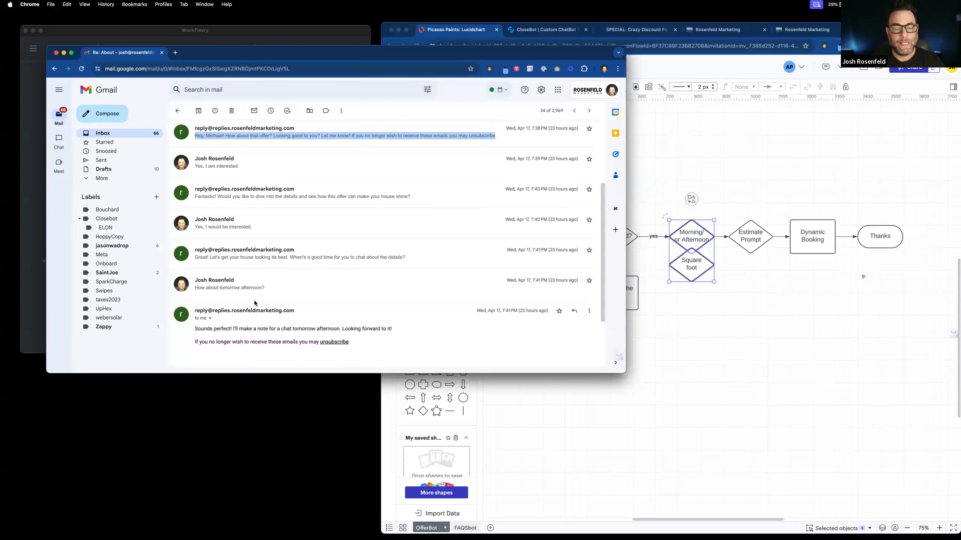
pyautogui.scroll(-1, 254, 305)
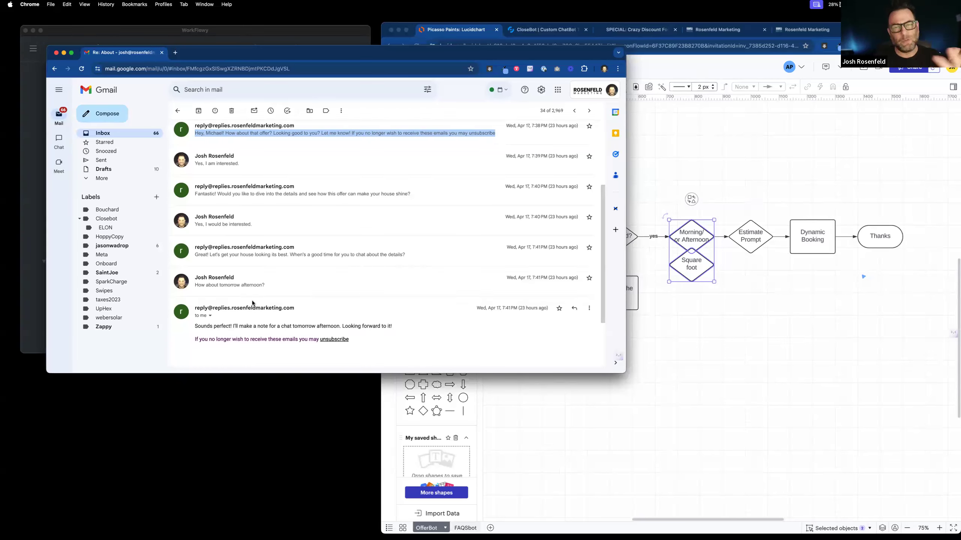
# Switch to the Rosenfeld Marketing app and delete all three contacts from the Picasso Paints contact list
pyautogui.click(722, 129)
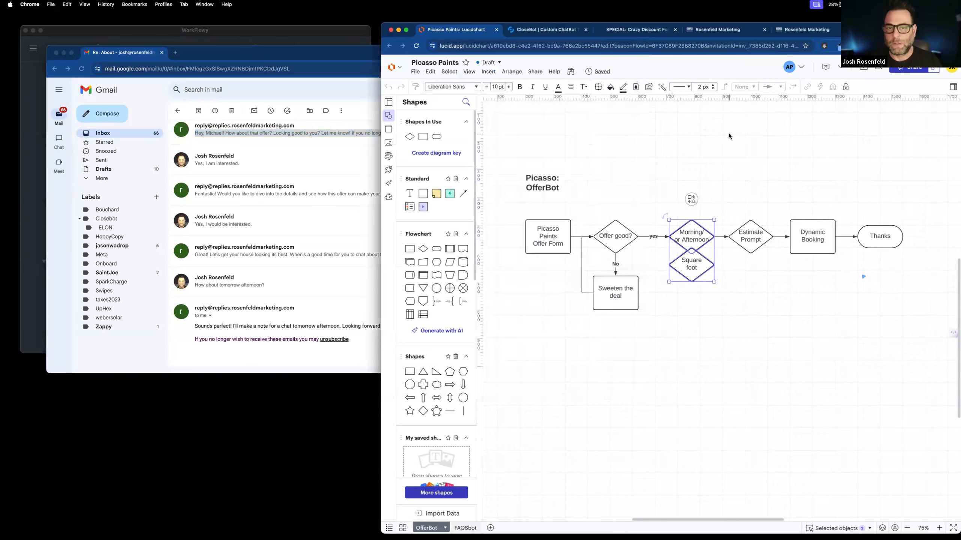
pyautogui.click(717, 29)
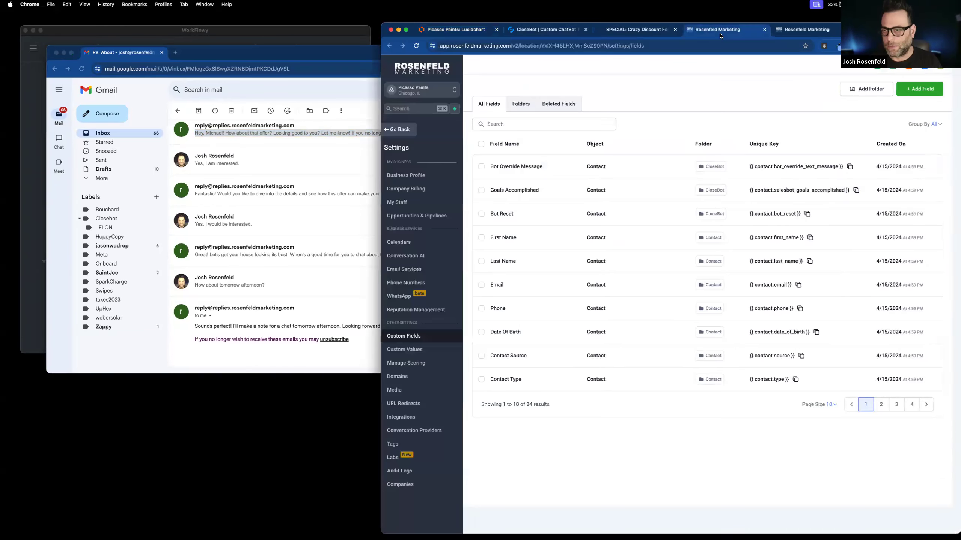
pyautogui.click(403, 133)
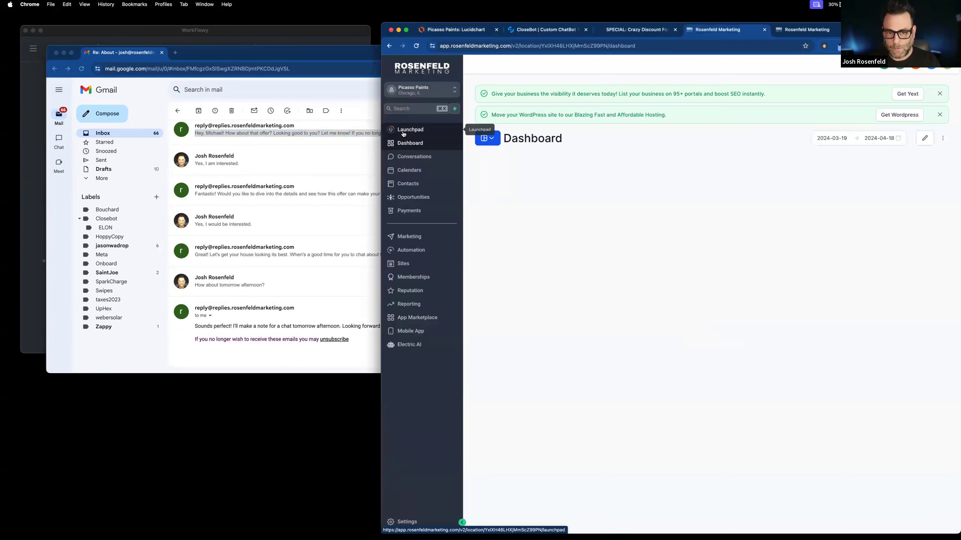
pyautogui.click(411, 184)
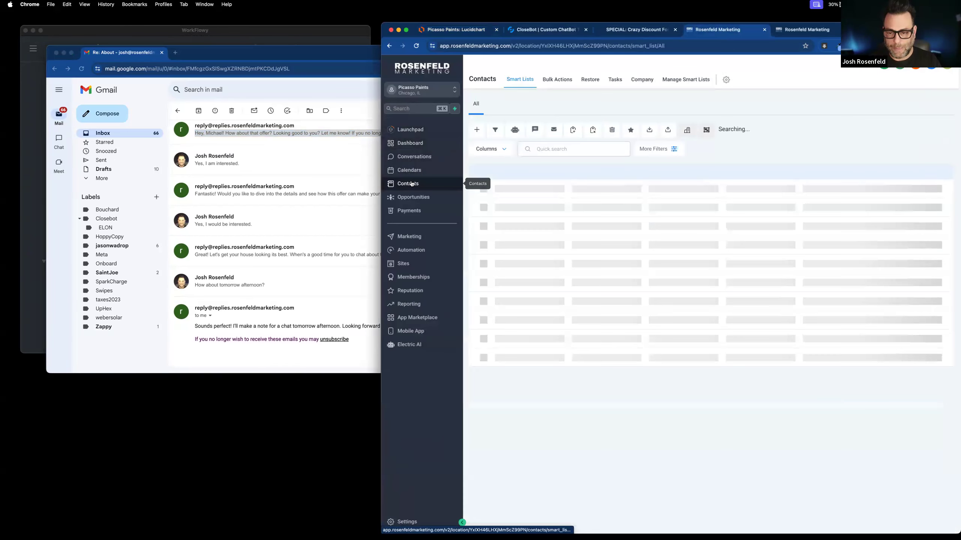
pyautogui.click(486, 183)
pyautogui.click(486, 203)
pyautogui.click(486, 223)
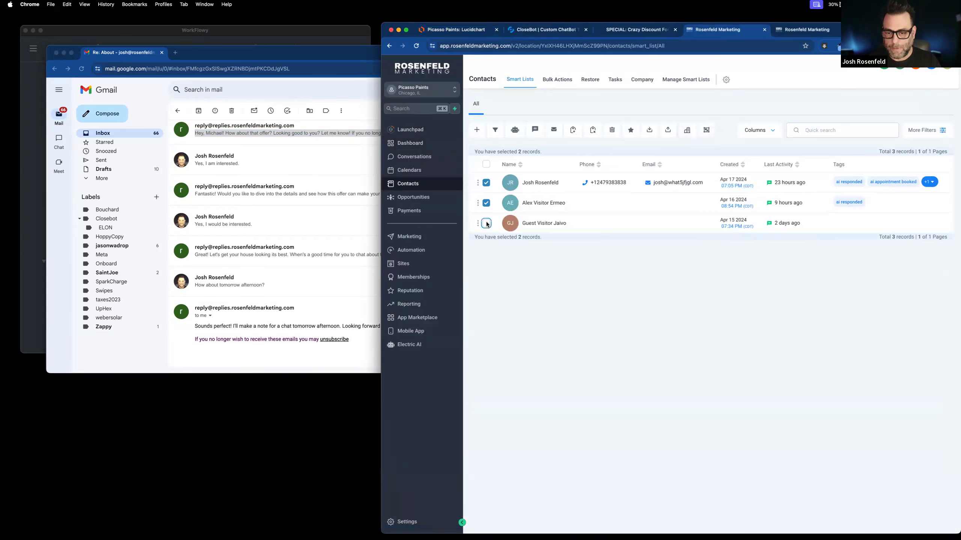
pyautogui.click(612, 130)
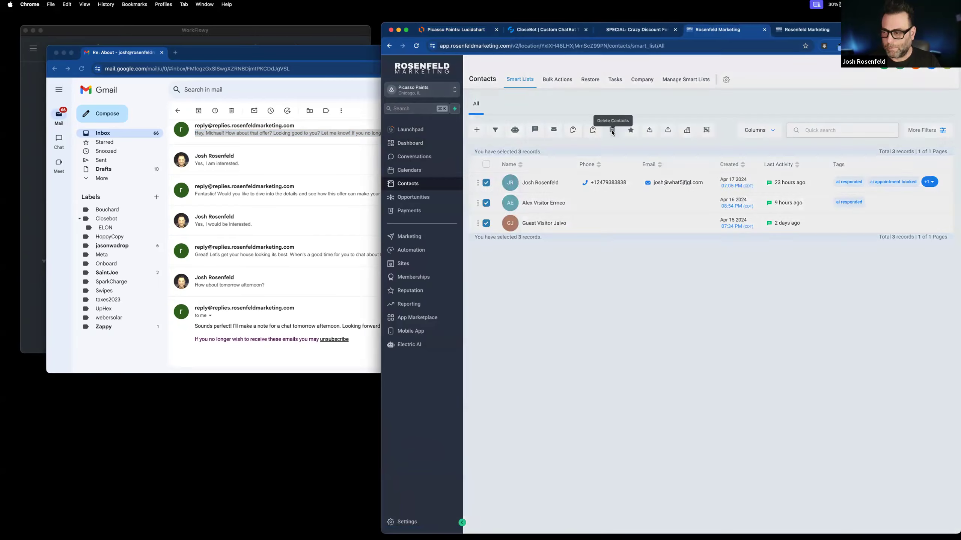
pyautogui.click(684, 161)
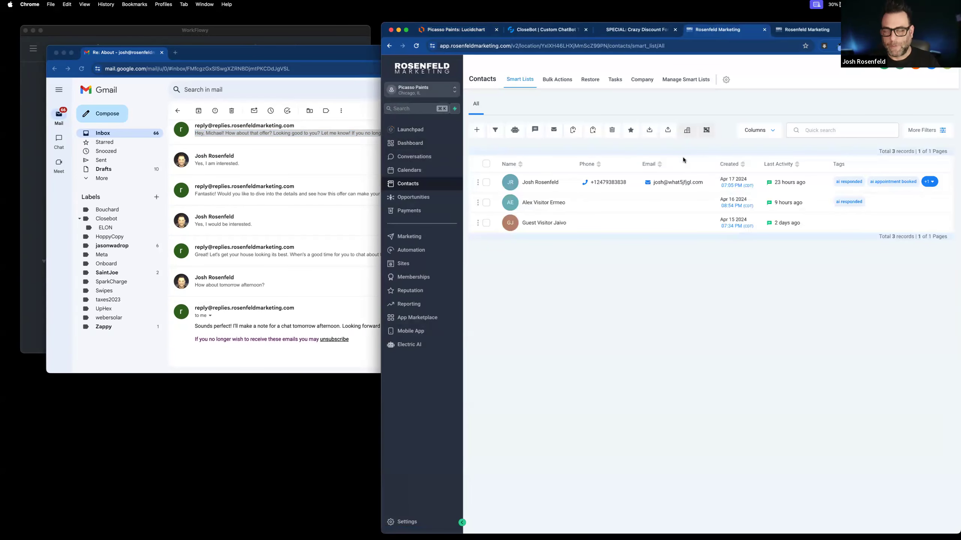
# Return to the Picasso Paints offer page, agree to the terms and conditions, and submit the prefilled discount form
pyautogui.click(637, 31)
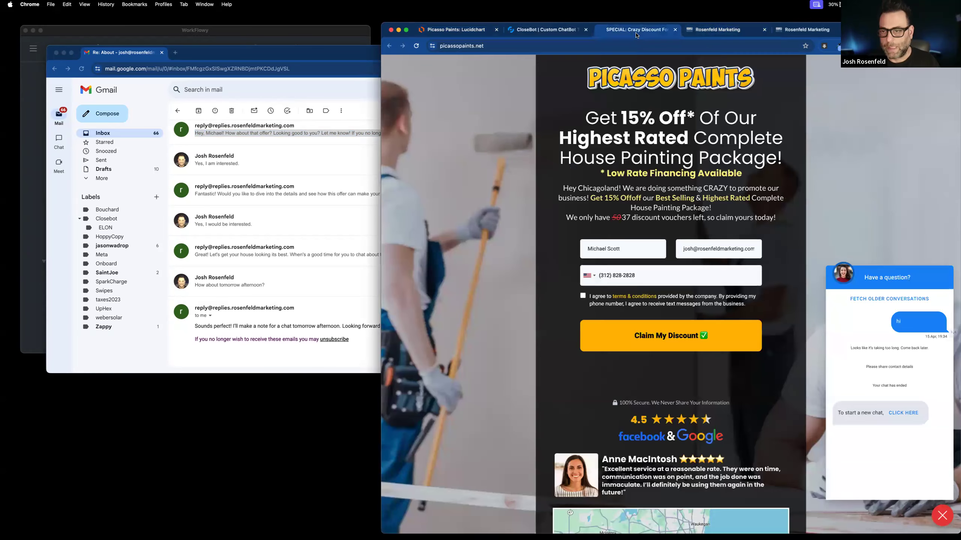
pyautogui.tripleClick(627, 249)
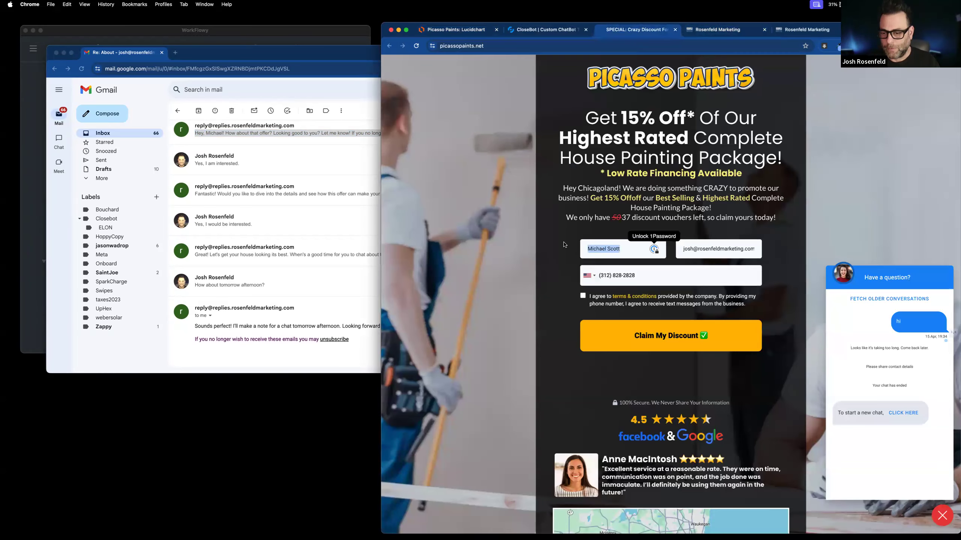
pyautogui.moveTo(718, 251); pyautogui.dragTo(821, 253)
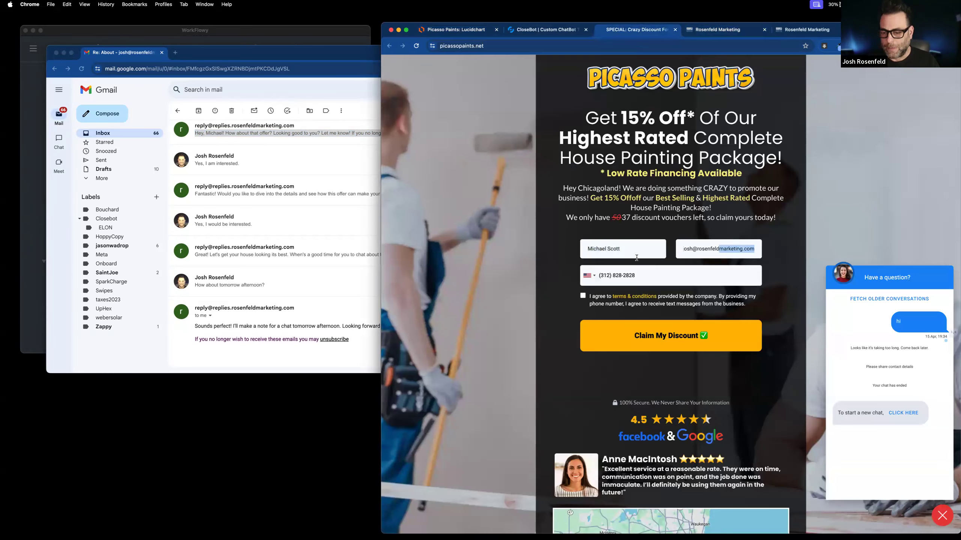
pyautogui.click(582, 296)
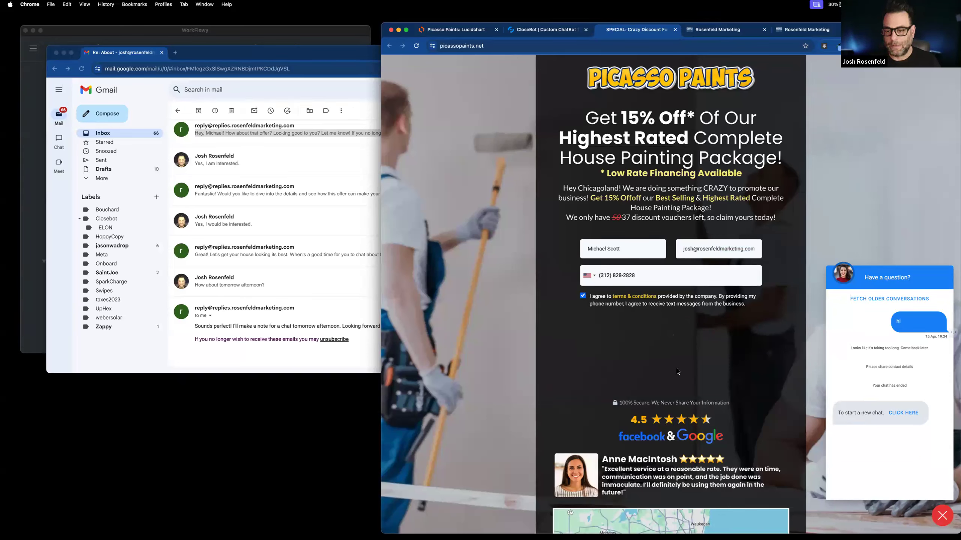
pyautogui.moveTo(593, 246); pyautogui.dragTo(760, 247)
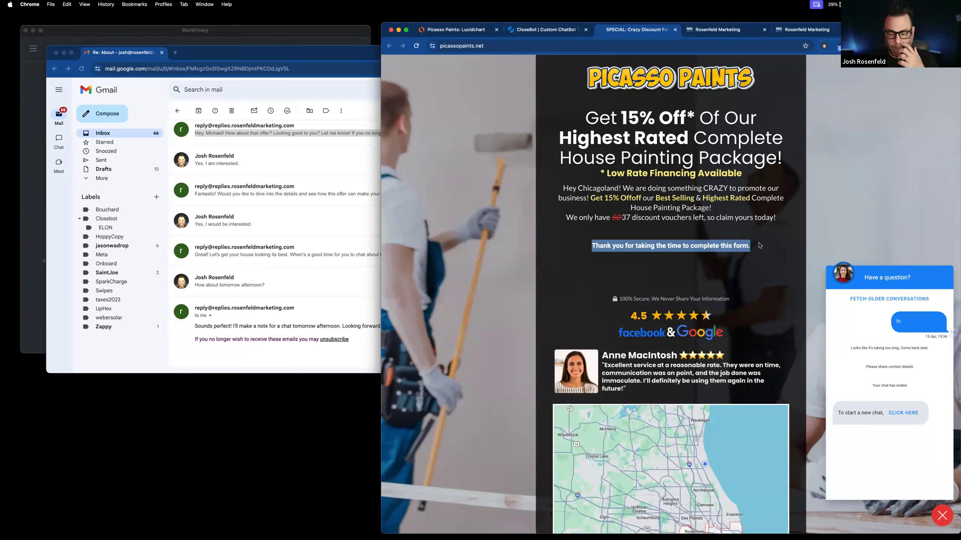
# Switch to Gmail, show the newly received bot message in the thread and examine its offer and unsubscribe lines
pyautogui.click(337, 184)
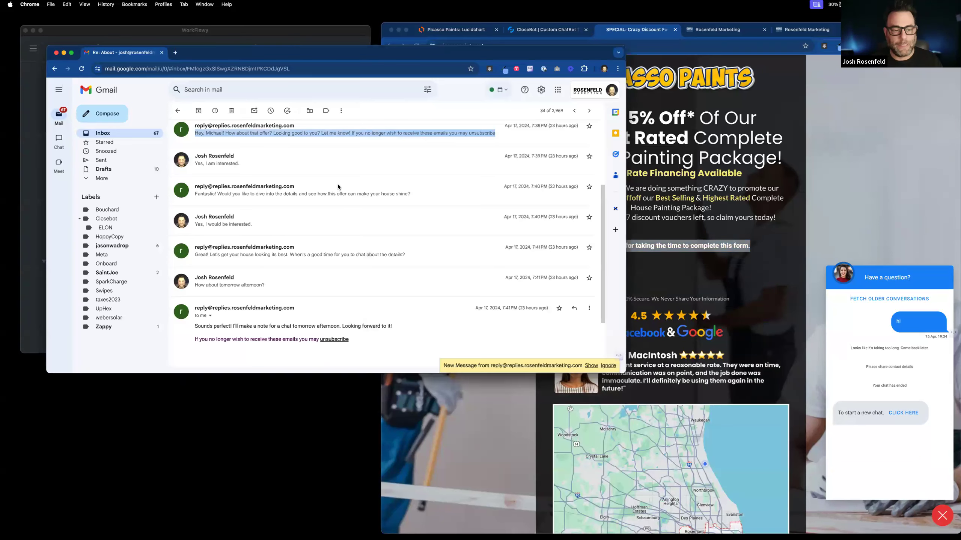
pyautogui.click(590, 365)
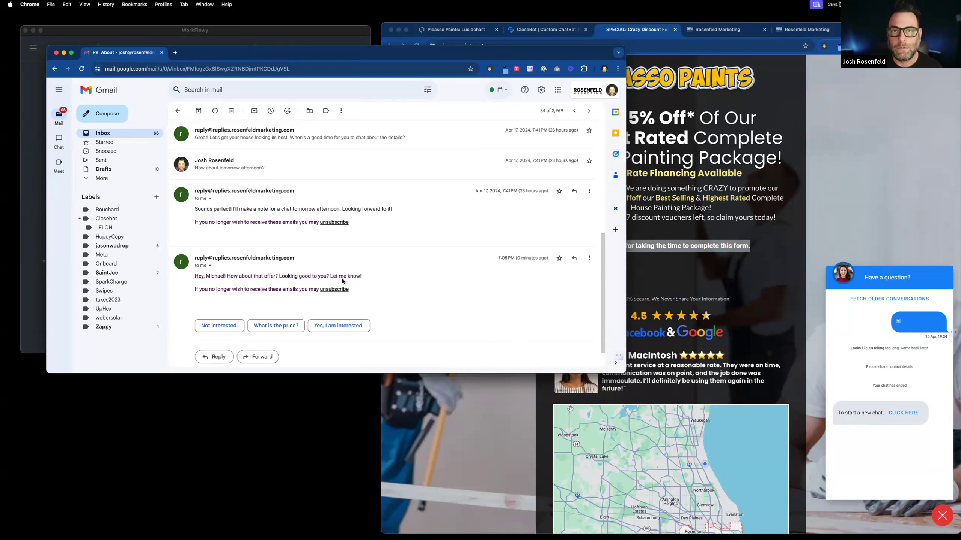
pyautogui.moveTo(364, 292); pyautogui.dragTo(195, 291)
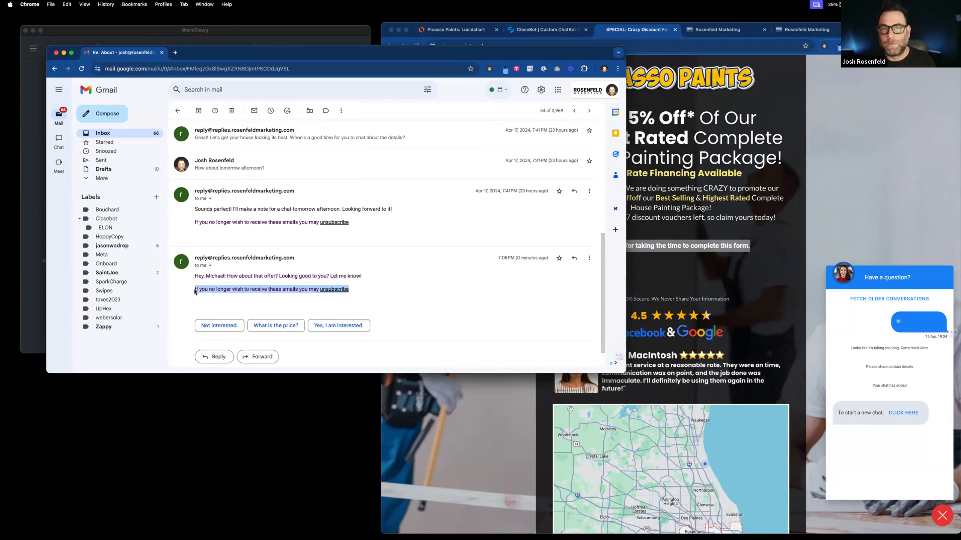
pyautogui.click(365, 291)
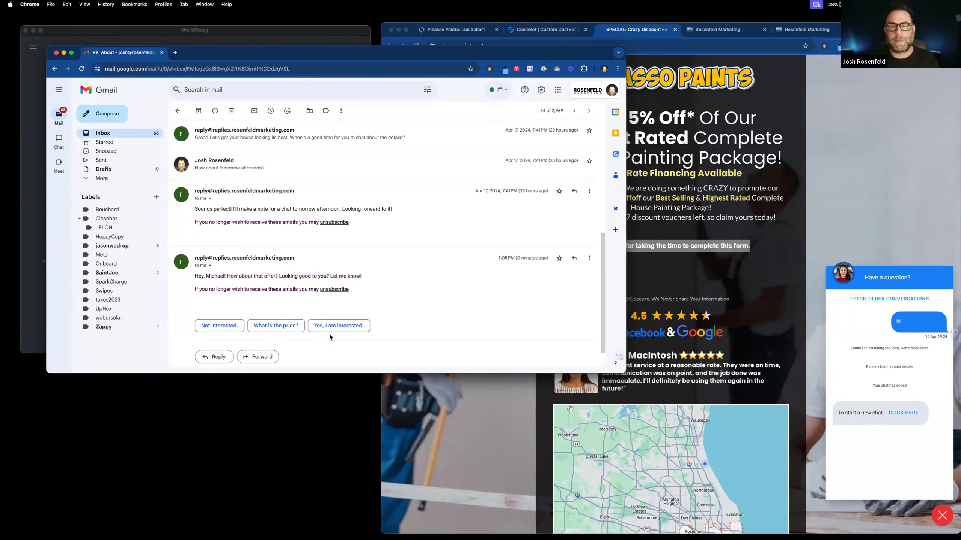
# Answer the bot's offer email with the suggested reply "Not interested." and send it
pyautogui.click(216, 326)
pyautogui.click(211, 349)
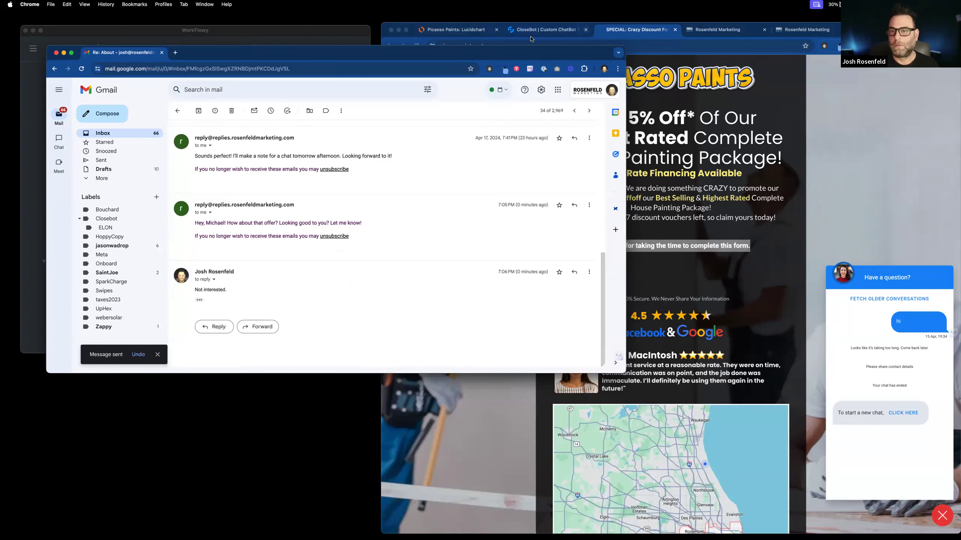
# Switch to CloseBot and bring up the objectives of the Picasso: OfferBot
pyautogui.click(553, 31)
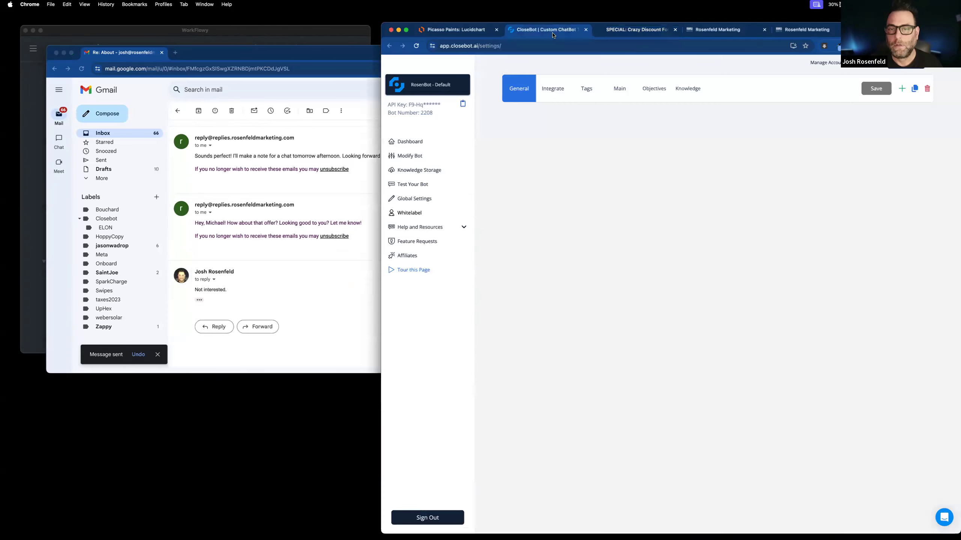
pyautogui.click(654, 89)
pyautogui.click(427, 84)
pyautogui.scroll(-3, 442, 265)
pyautogui.click(441, 268)
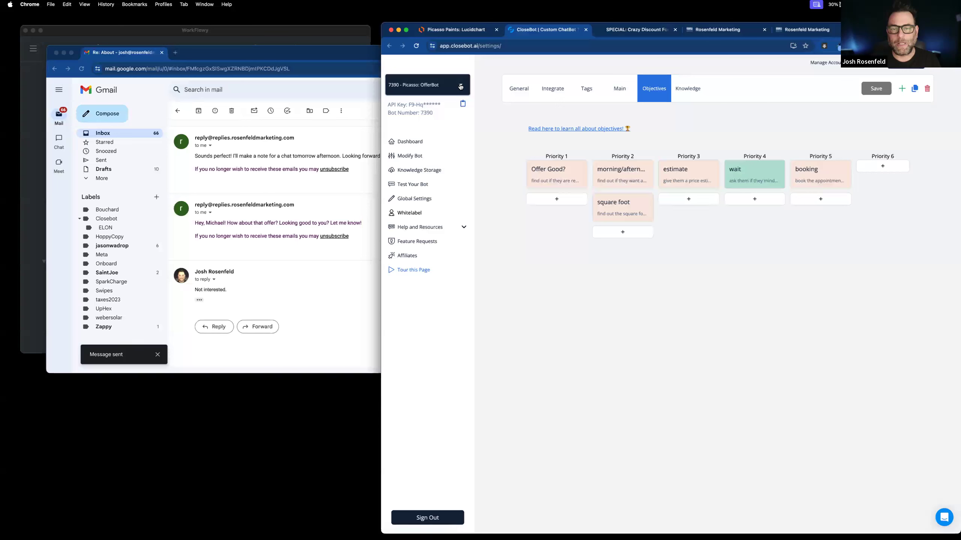
# Look through the list of bots and load RosenBot - Default in place of the Picasso: OfferBot
pyautogui.click(439, 84)
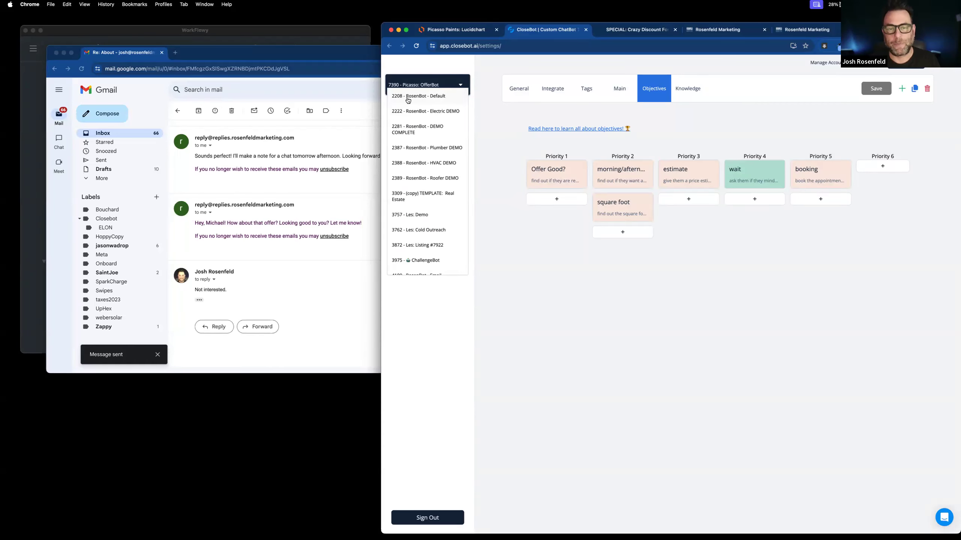
pyautogui.click(432, 89)
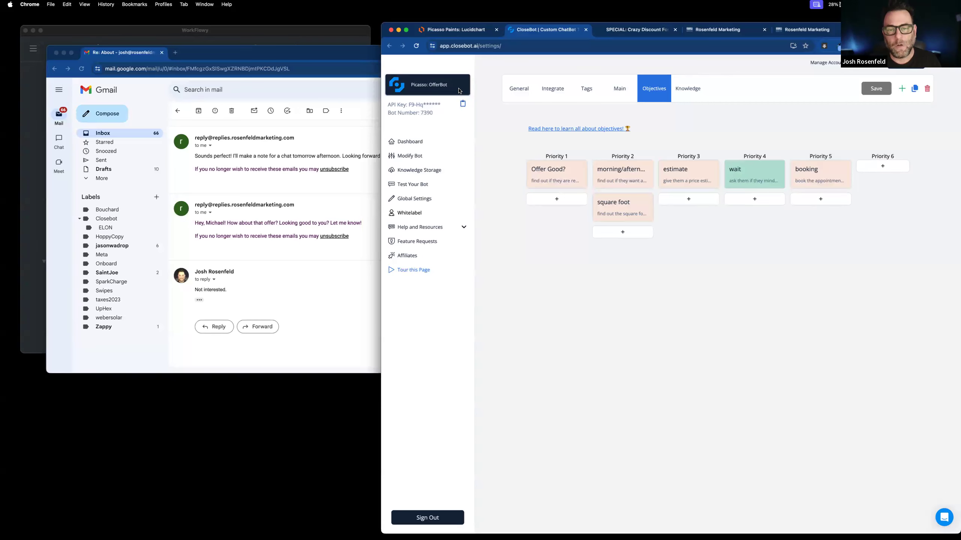
pyautogui.click(448, 85)
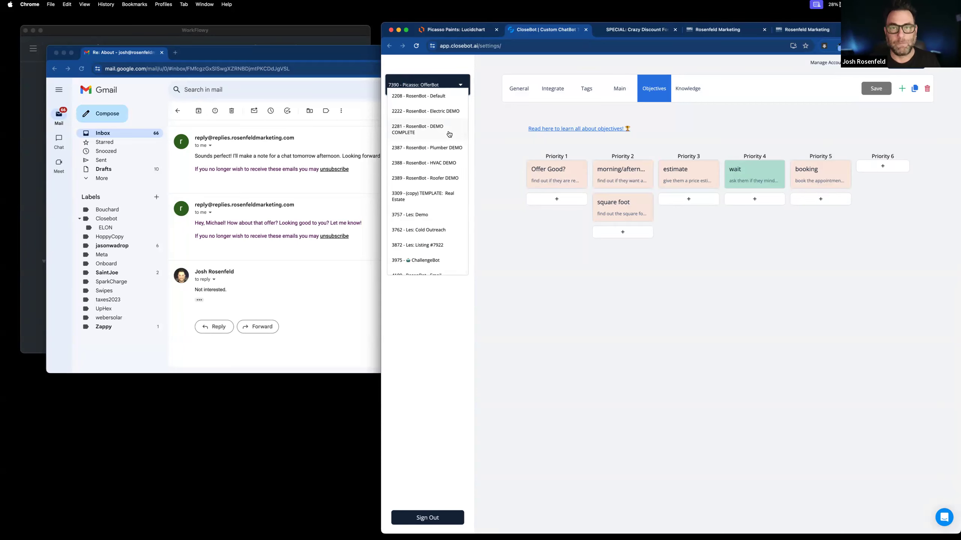
pyautogui.click(432, 98)
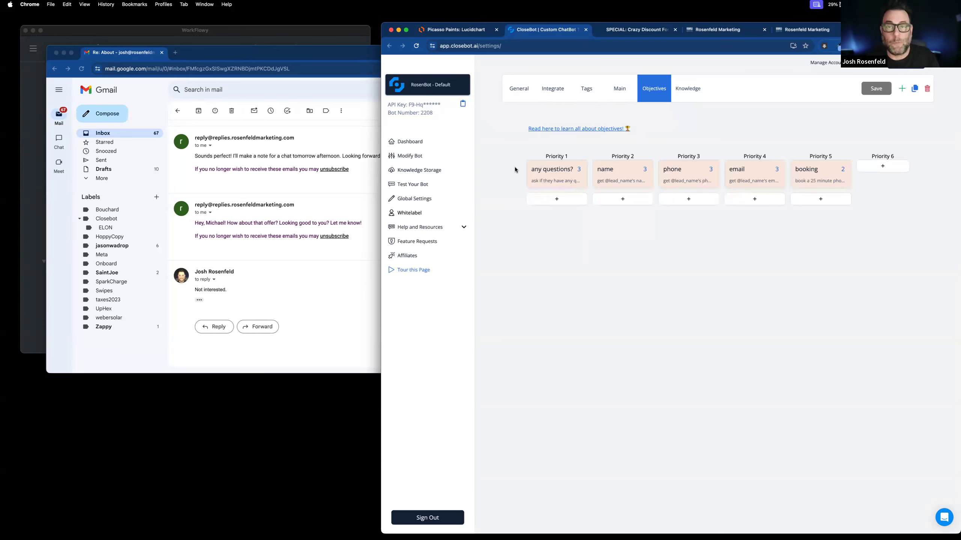
# Change the default bot's label in its general settings to "DO NOT TOUCH: DEFAULT BOT"
pyautogui.click(521, 92)
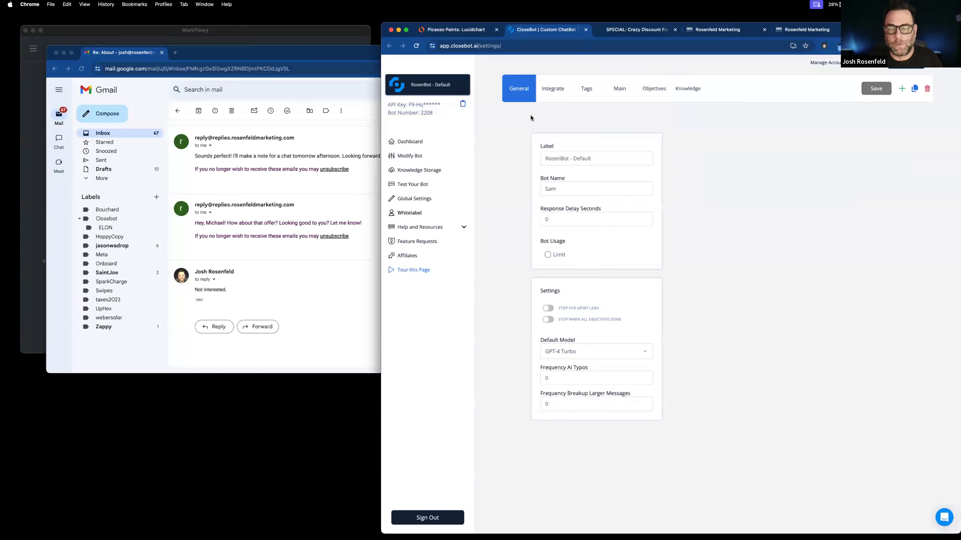
pyautogui.moveTo(597, 156)
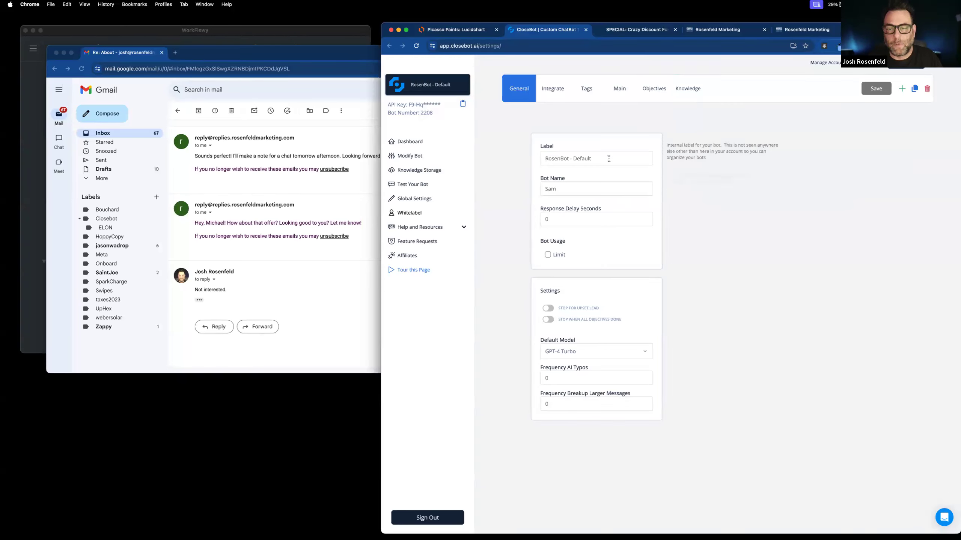
pyautogui.click(424, 85)
pyautogui.press('Escape')
pyautogui.moveTo(606, 159)
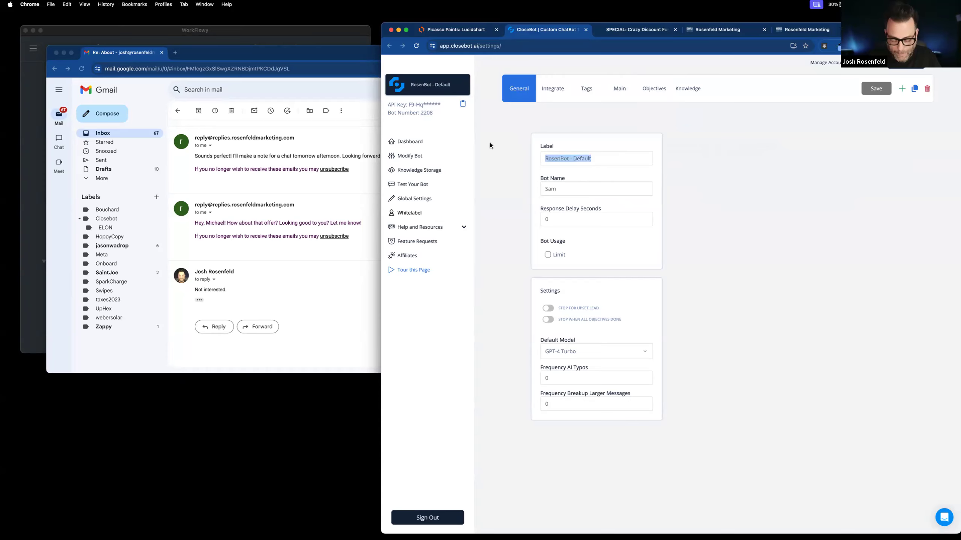
pyautogui.write('DO')
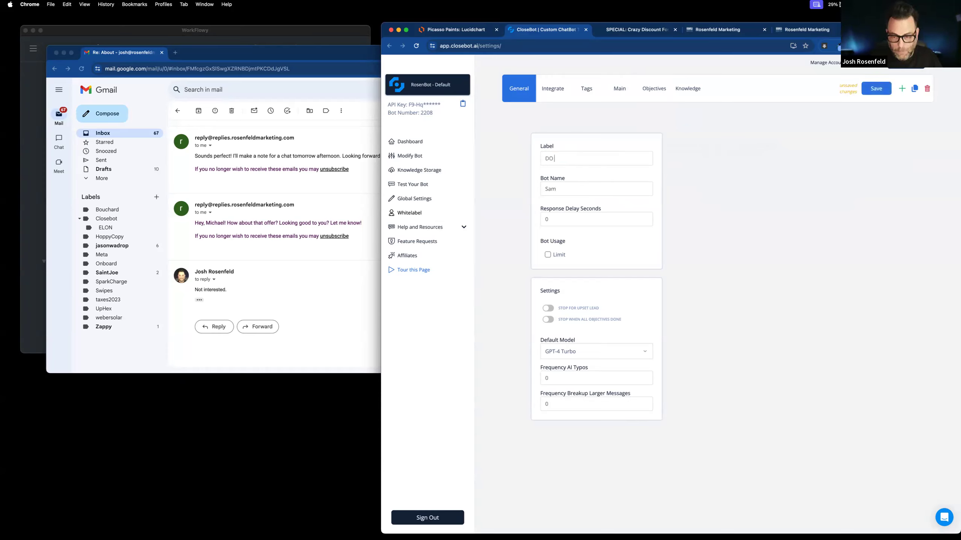
pyautogui.write(' NOT TOUCH')
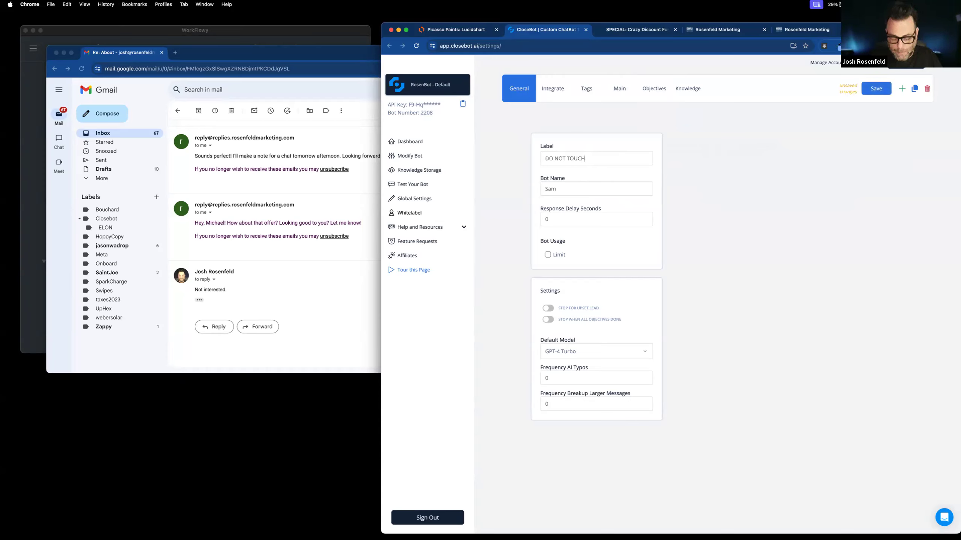
pyautogui.write(': DE')
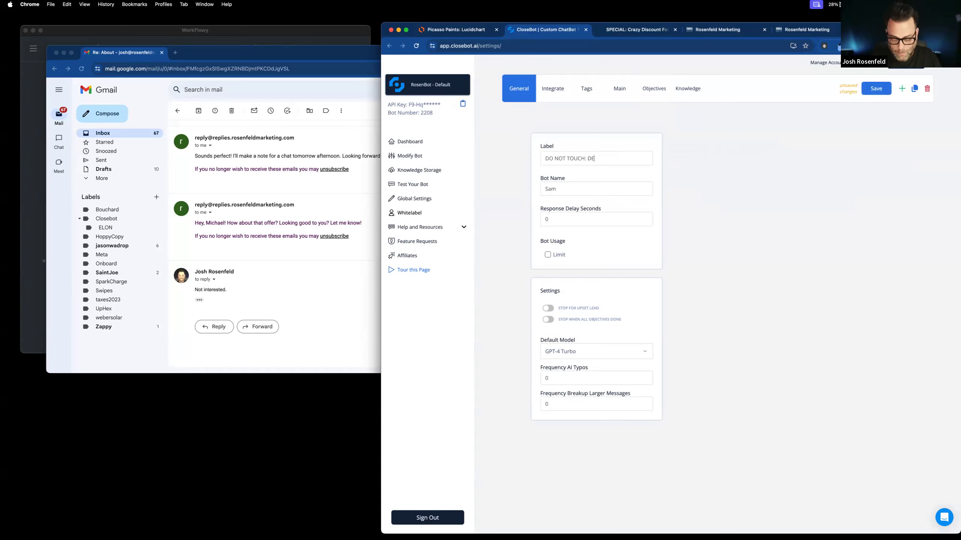
pyautogui.write('FAULT BOT')
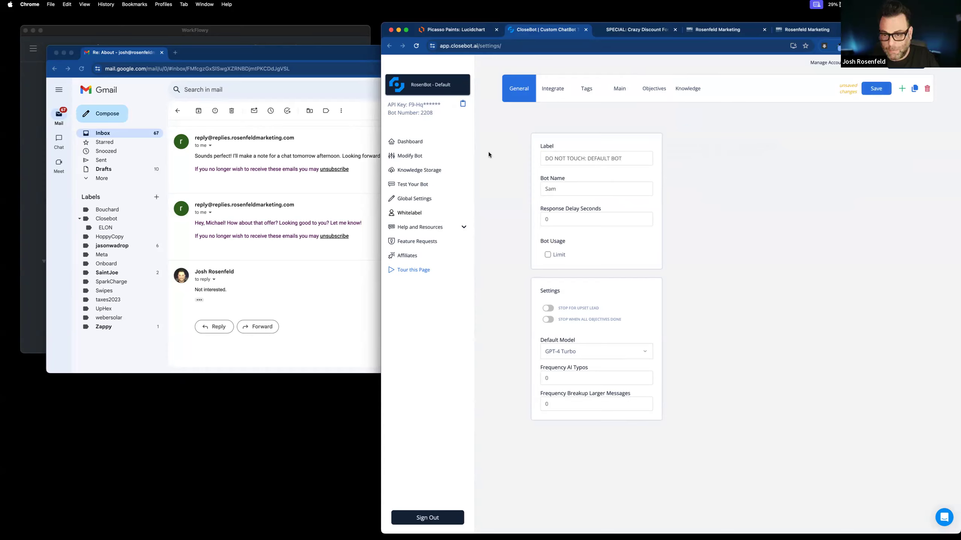
# Put a siren emoji before the label, shorten its text to "DO NOT TOUCH: DEFAULT", and save the bot
pyautogui.click(543, 159)
pyautogui.press('ctrl+super+space')
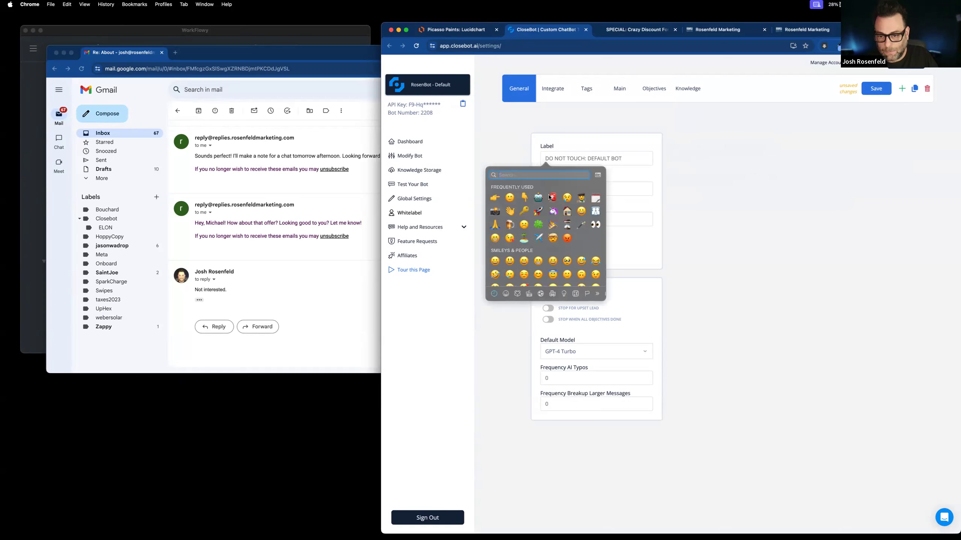
pyautogui.click(551, 194)
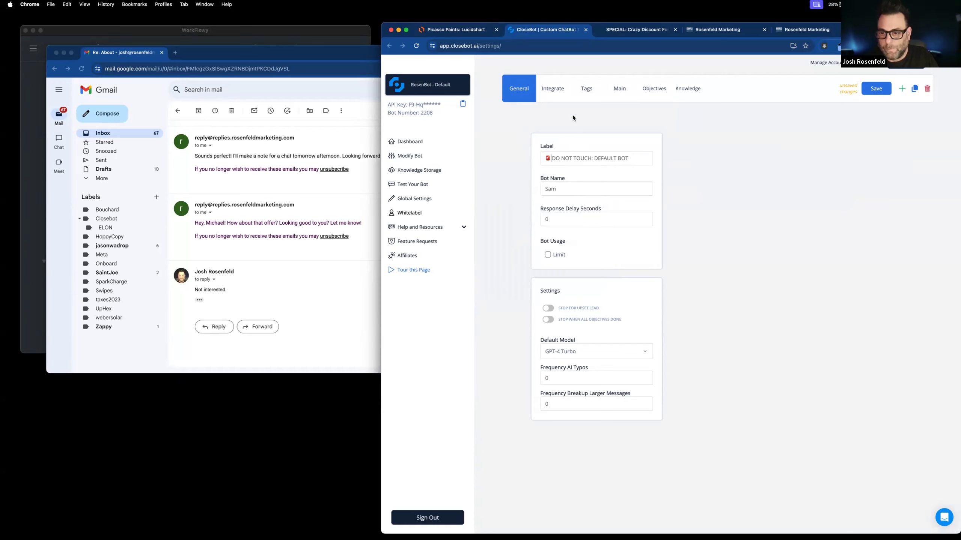
pyautogui.moveTo(616, 159); pyautogui.dragTo(652, 165)
pyautogui.press('BackSpace')
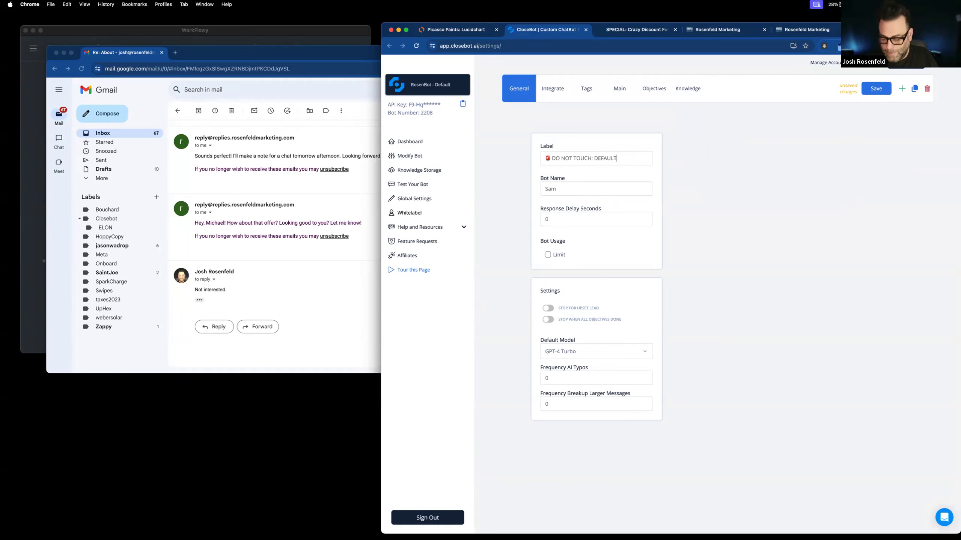
pyautogui.click(870, 90)
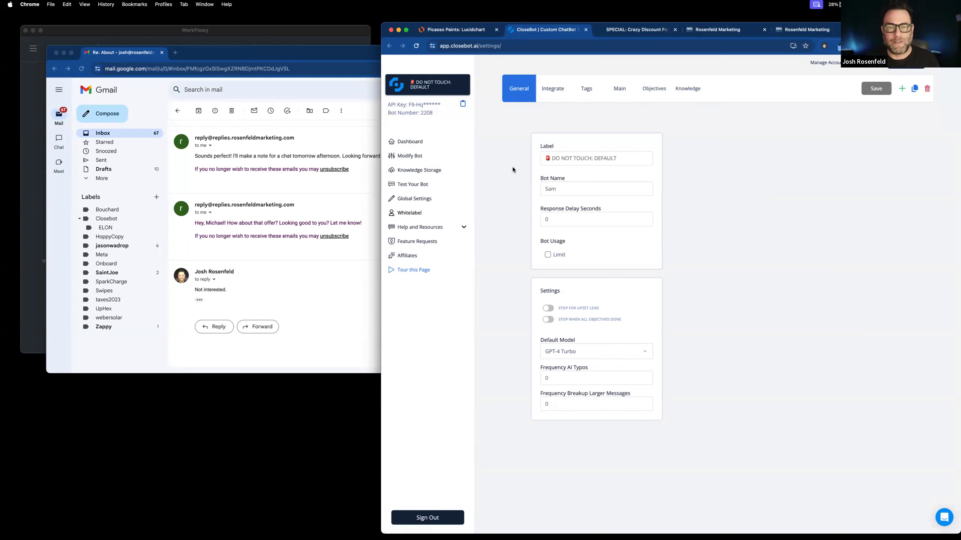
# Browse the list of bots without switching, and view the default bot's objectives
pyautogui.click(460, 86)
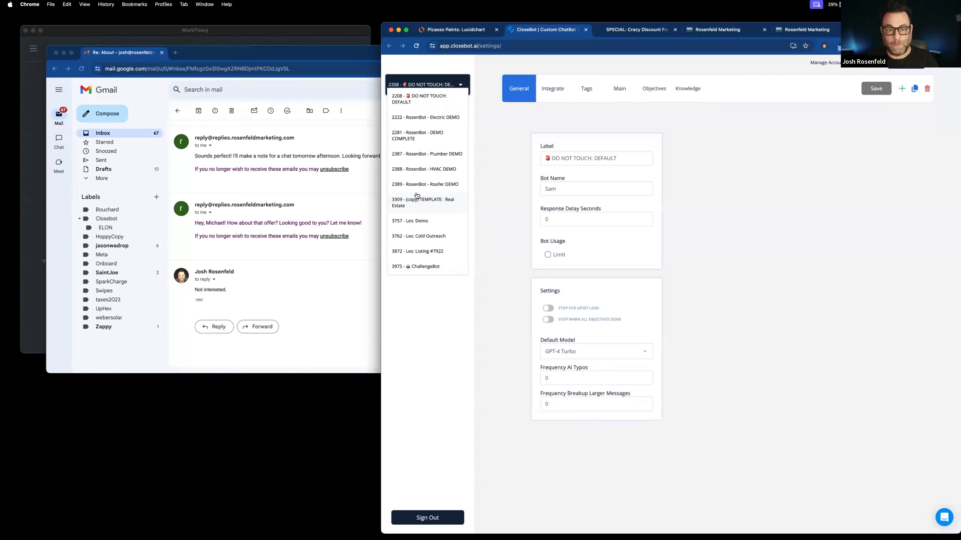
pyautogui.scroll(-10, 416, 247)
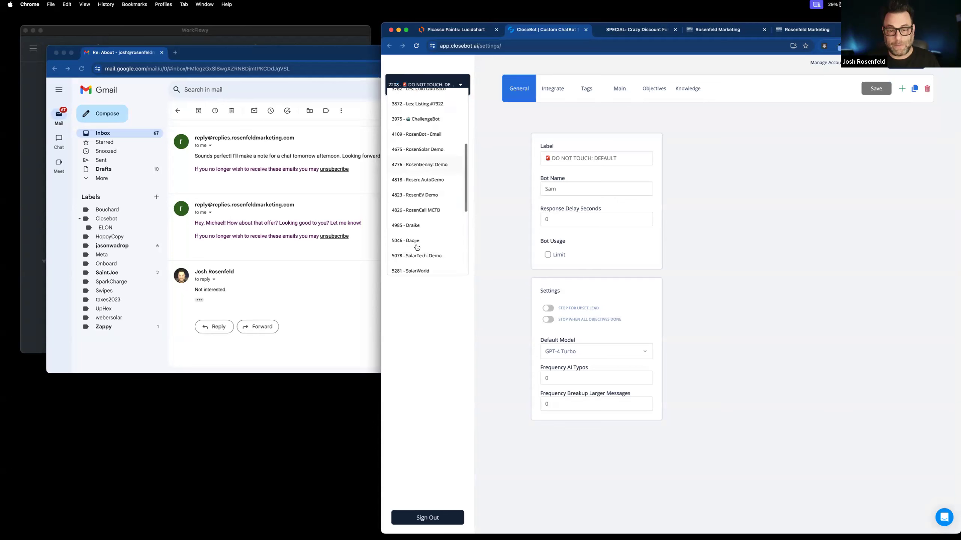
pyautogui.scroll(-3, 416, 247)
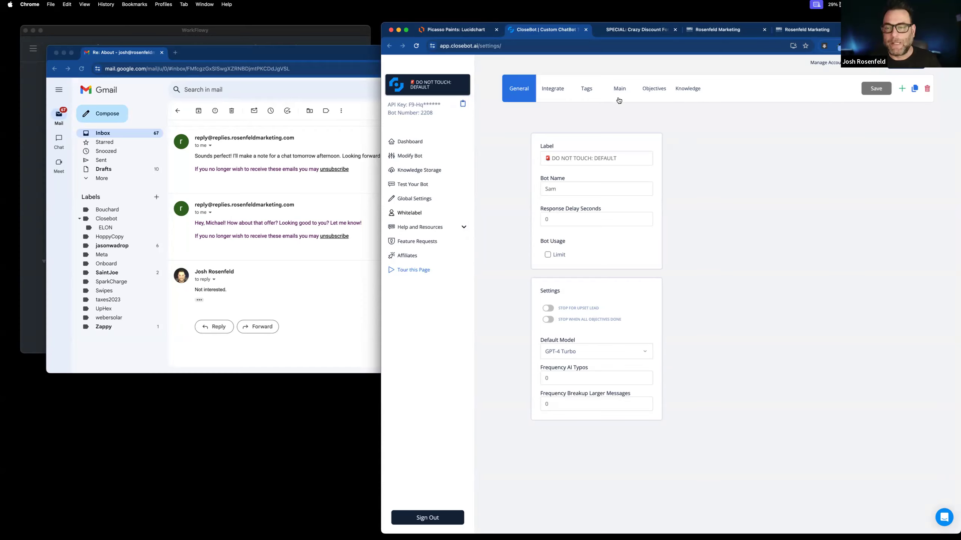
pyautogui.click(652, 91)
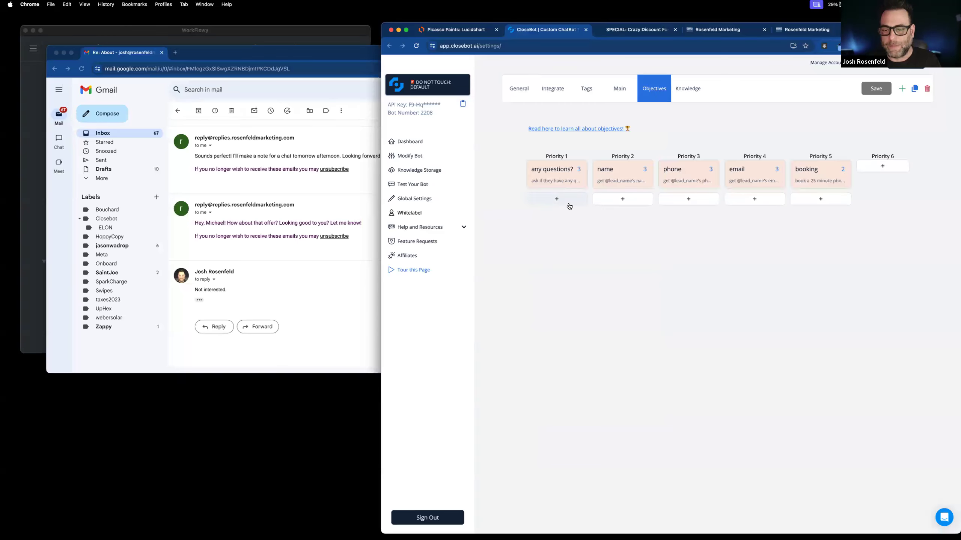
# Return to the Gmail thread, read the bot's newest message, and send the reply "What kind of offer?"
pyautogui.click(304, 288)
pyautogui.click(592, 366)
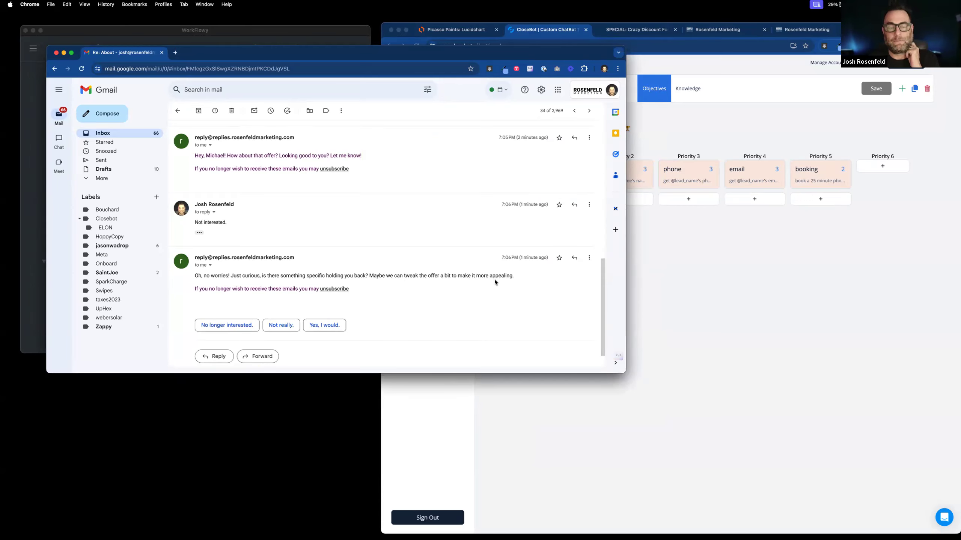
pyautogui.scroll(-2, 297, 347)
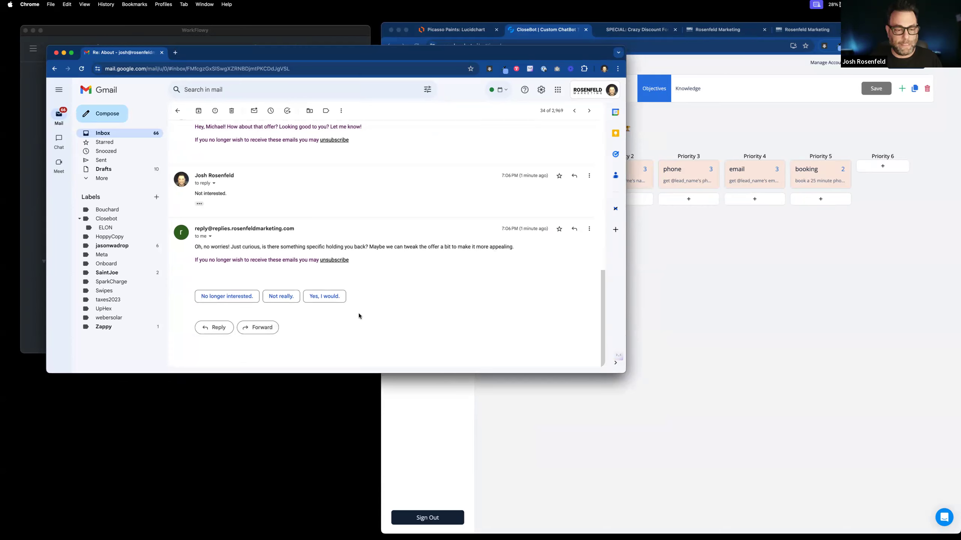
pyautogui.click(211, 327)
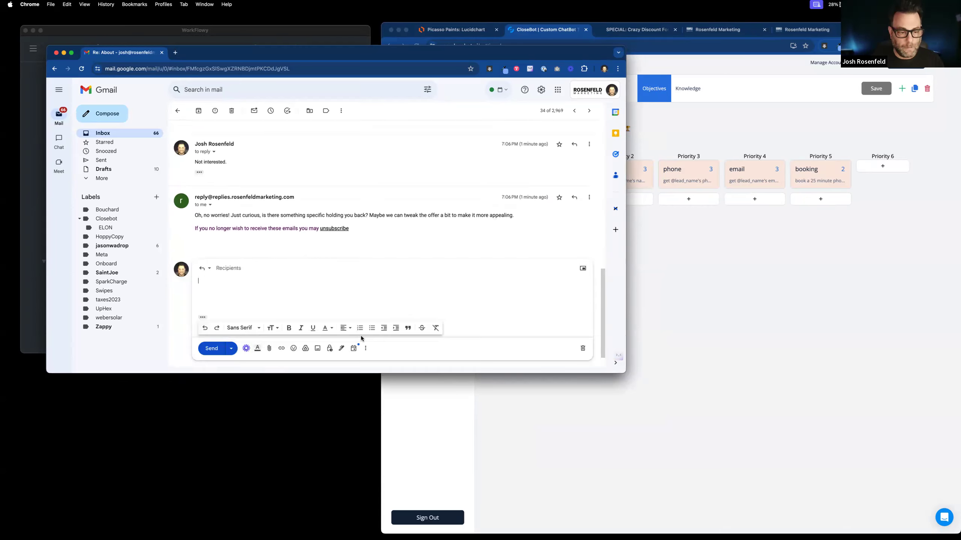
pyautogui.write('What kind of offer?')
pyautogui.click(202, 349)
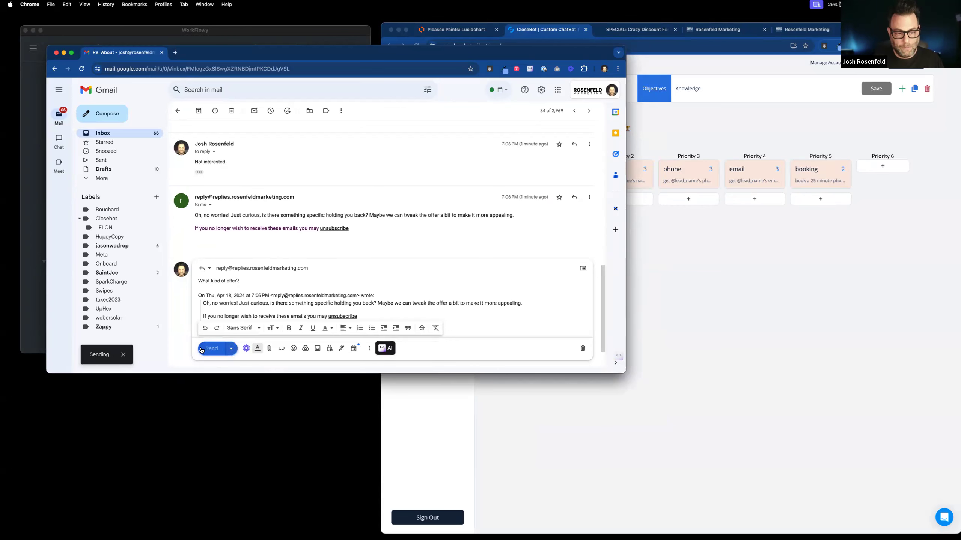
# Go back to CloseBot, inspect the default bot's "any questions?" objective, and close its details
pyautogui.click(764, 247)
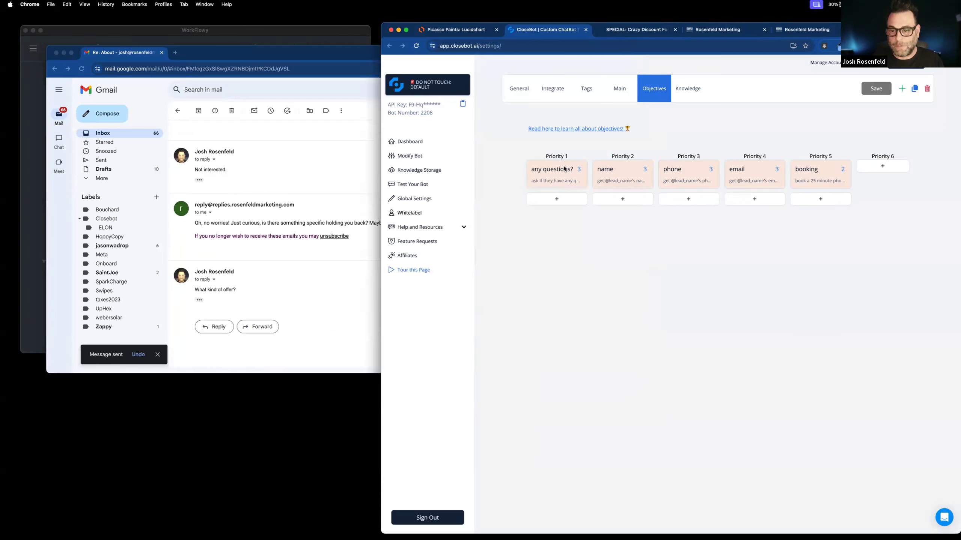
pyautogui.click(564, 169)
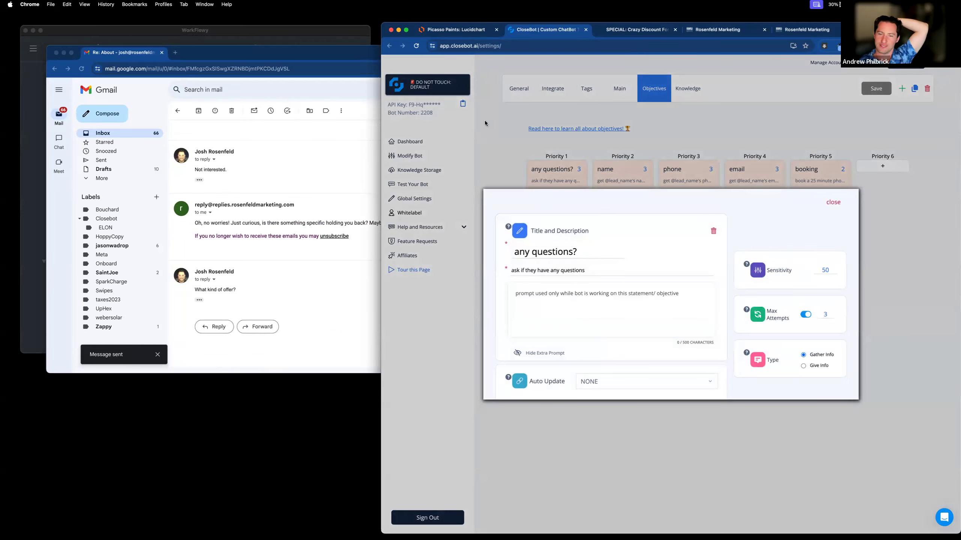
pyautogui.click(832, 202)
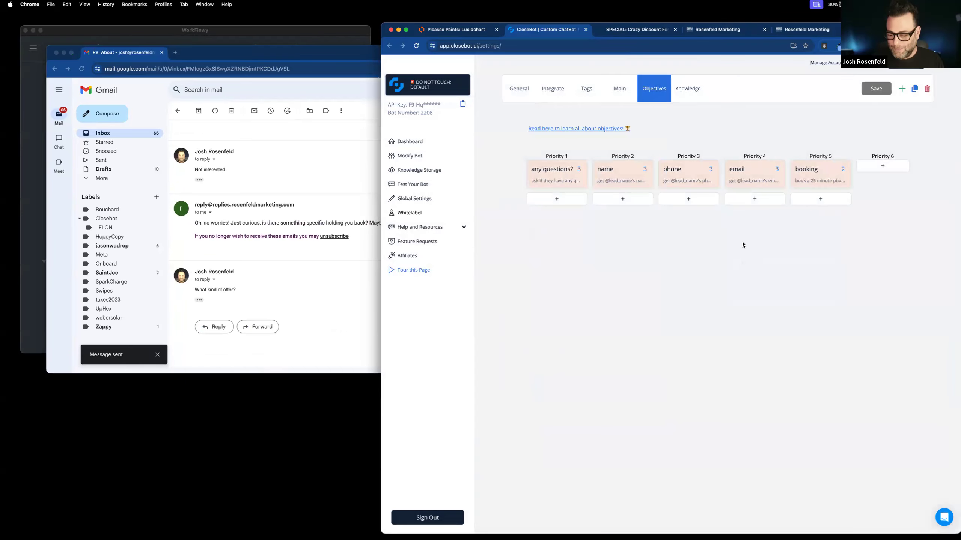
# Load the Picasso: OfferBot and examine the discount negotiation instructions in its "Offer Good?" objective
pyautogui.moveTo(461, 87)
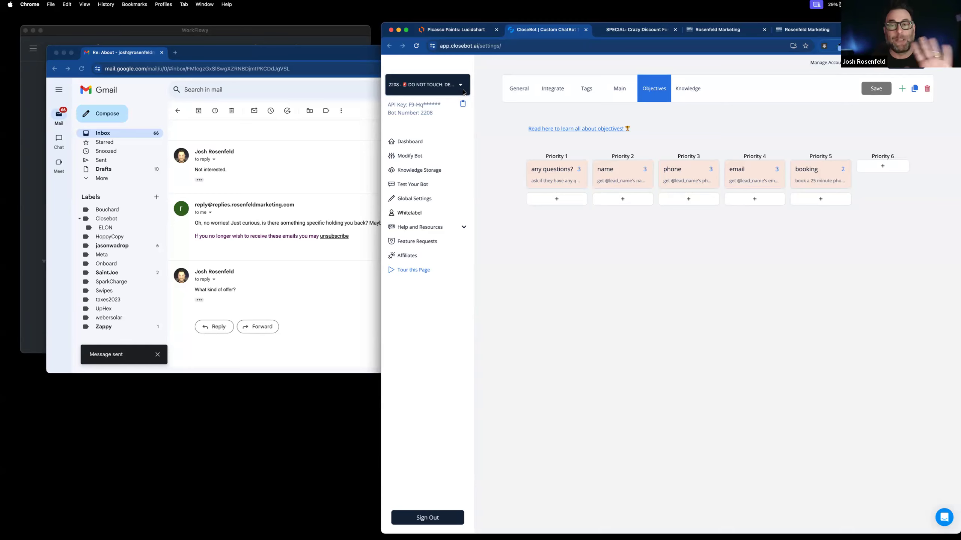
pyautogui.click(461, 87)
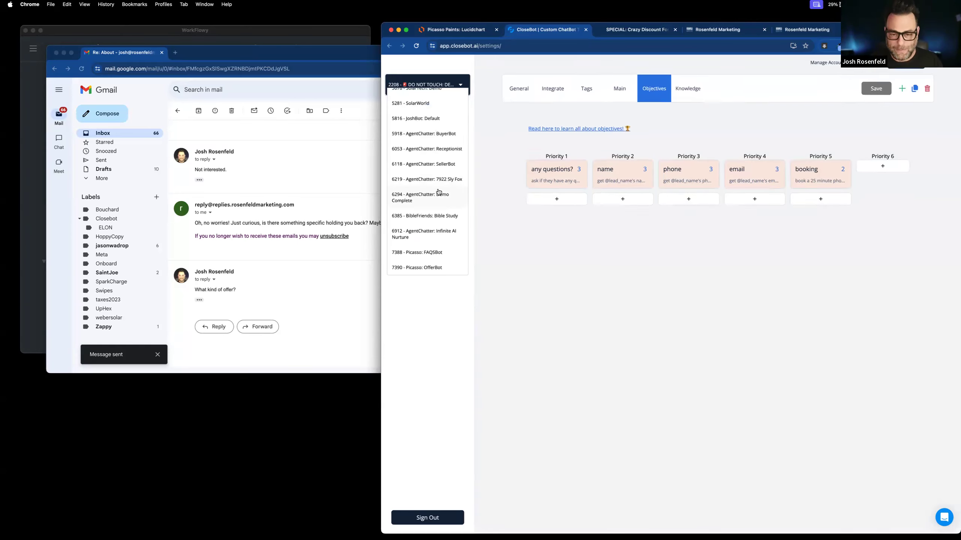
pyautogui.click(431, 267)
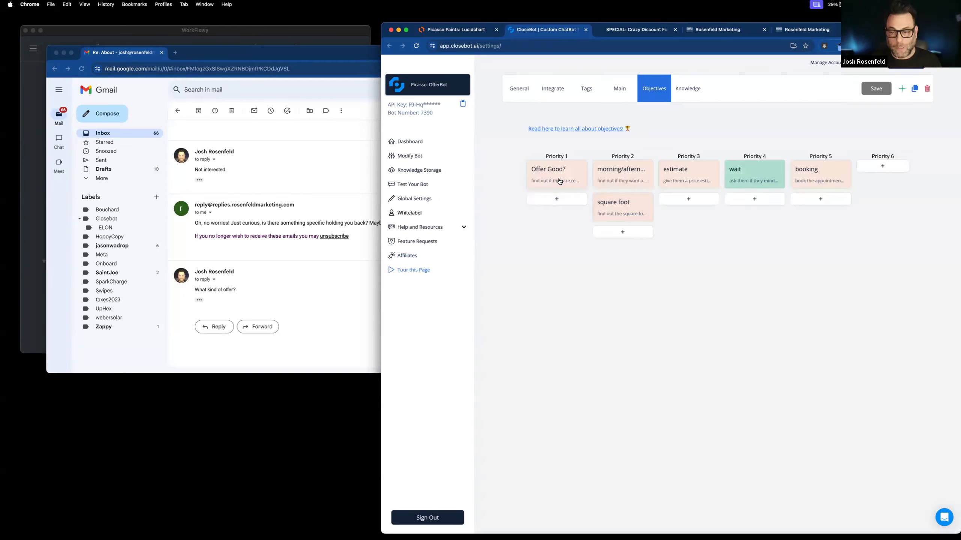
pyautogui.click(559, 182)
pyautogui.moveTo(665, 305); pyautogui.dragTo(559, 300)
pyautogui.moveTo(563, 295)
pyautogui.mouseDown()
pyautogui.moveTo(590, 294)
pyautogui.moveTo(565, 295)
pyautogui.mouseUp()
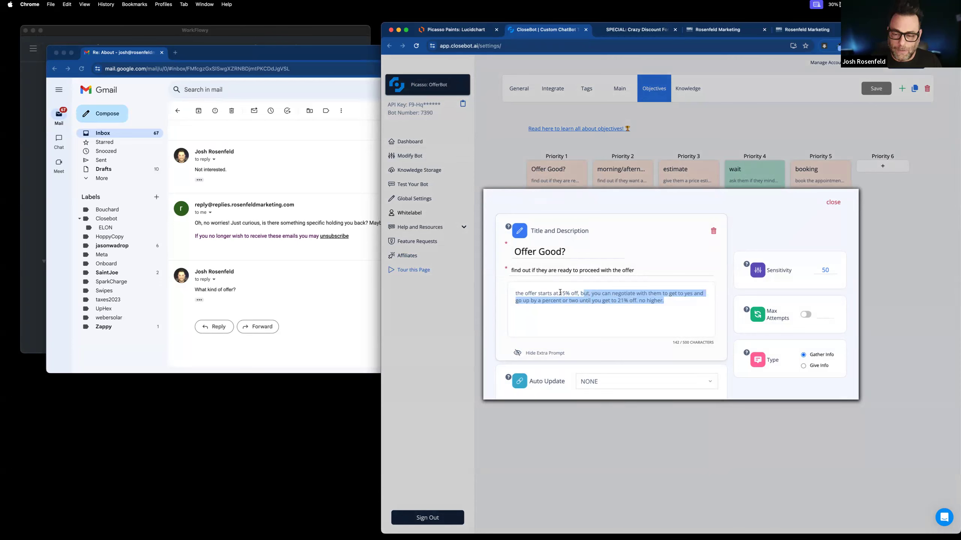
pyautogui.moveTo(560, 294); pyautogui.dragTo(577, 293)
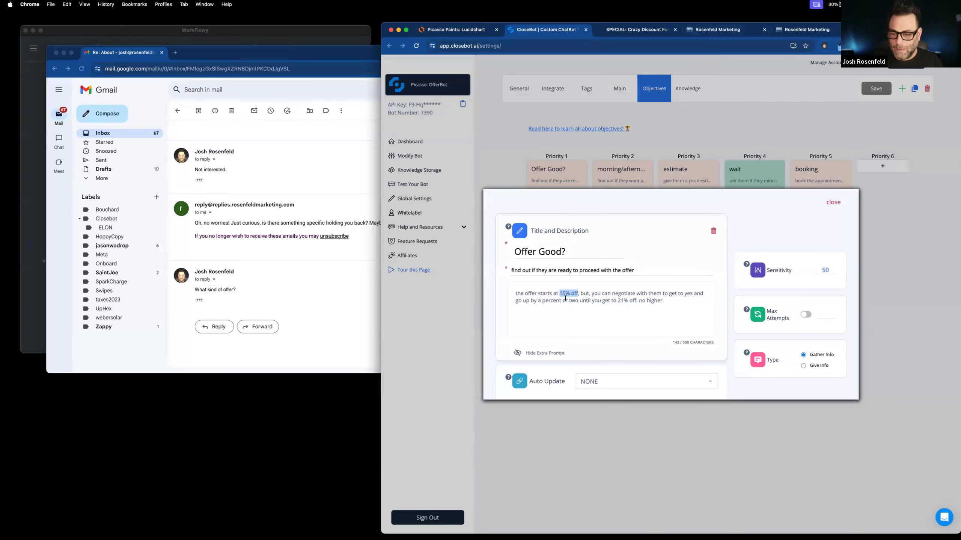
# Switch to the Rosenfeld Marketing account and copy the key of the Offer Value entry from its custom values settings
pyautogui.click(718, 30)
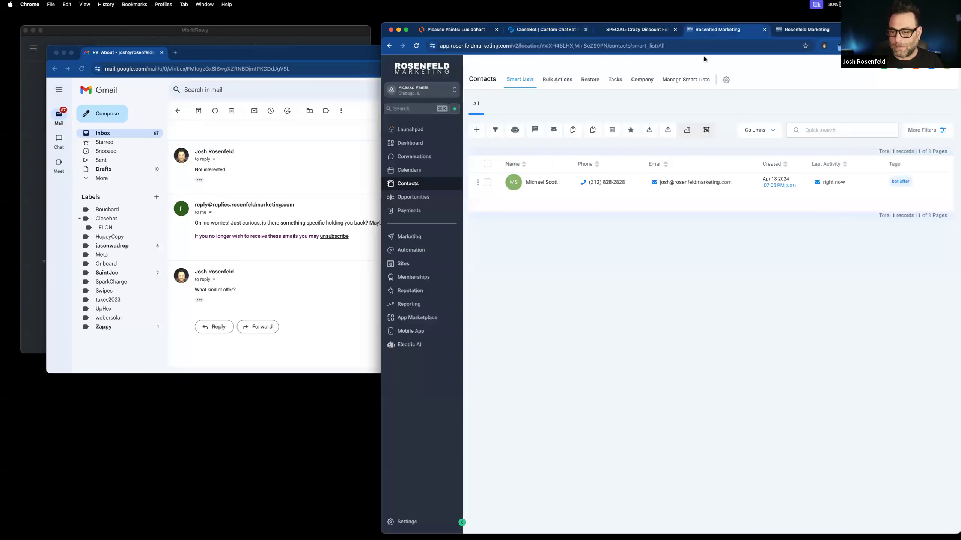
pyautogui.click(409, 523)
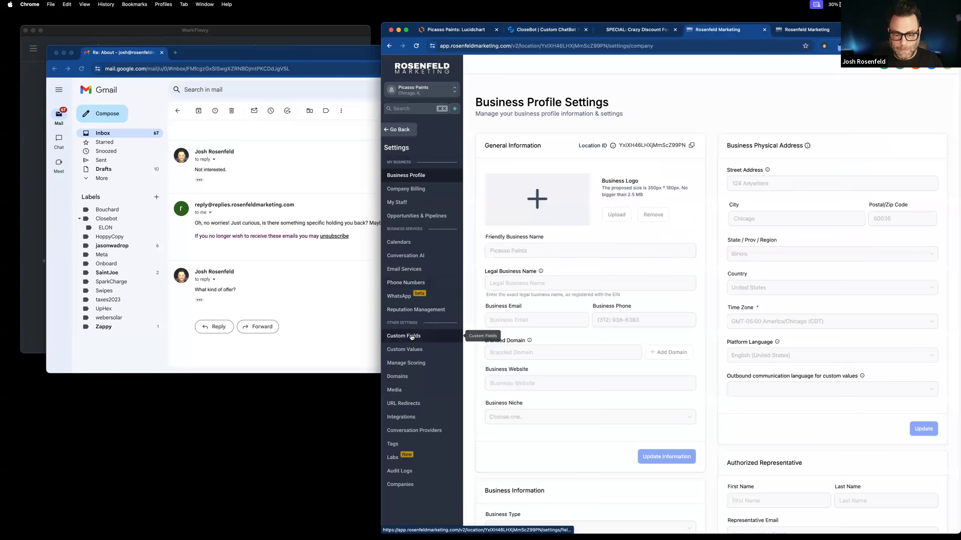
pyautogui.click(412, 349)
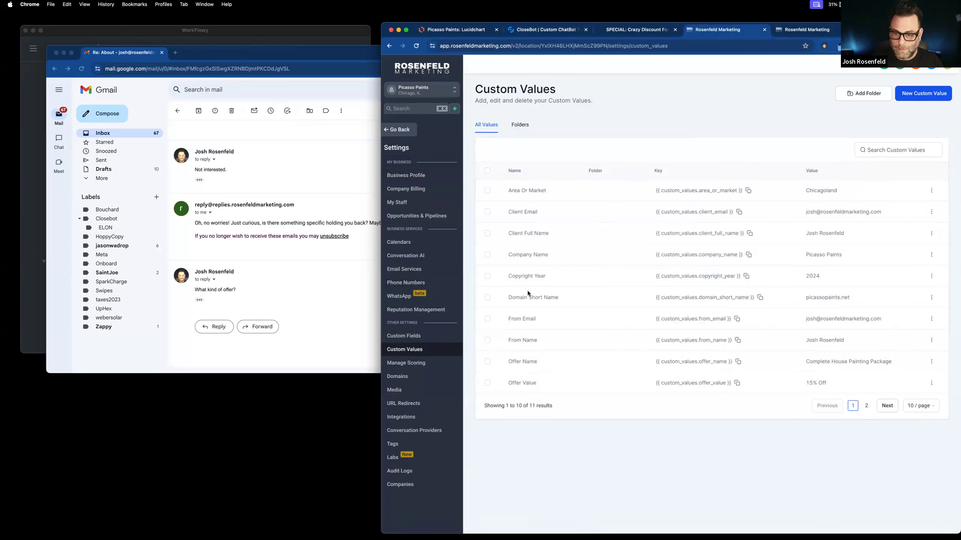
pyautogui.click(929, 384)
pyautogui.click(737, 384)
pyautogui.click(736, 384)
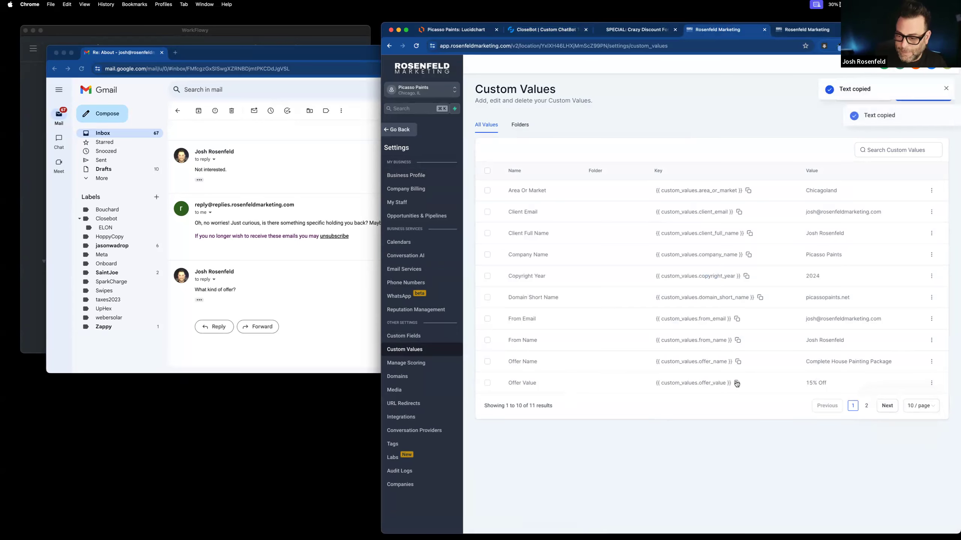
# Back in CloseBot, replace "15% off" in the "Offer Good?" extra prompt with the copied {{ custom_values.offer_value }} key
pyautogui.click(525, 32)
pyautogui.rightClick(561, 294)
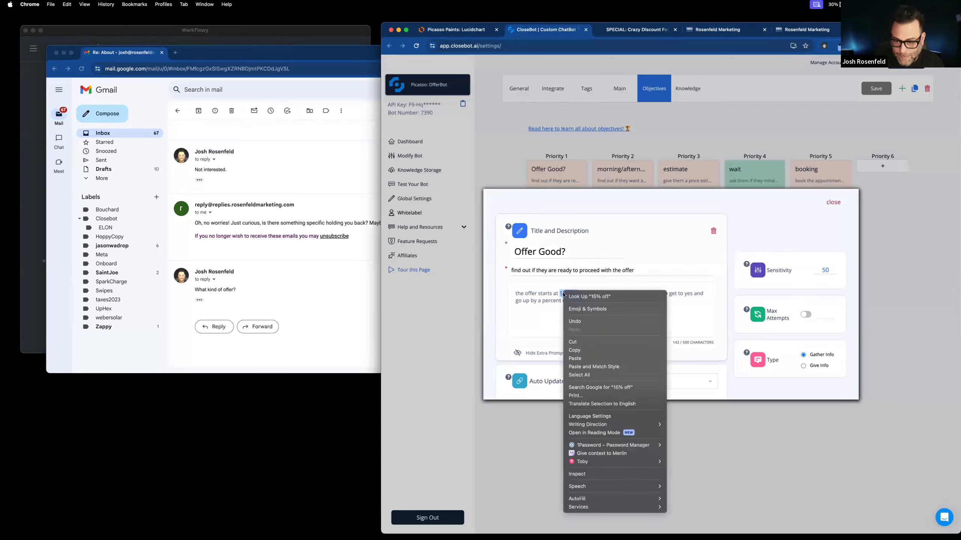
pyautogui.click(581, 360)
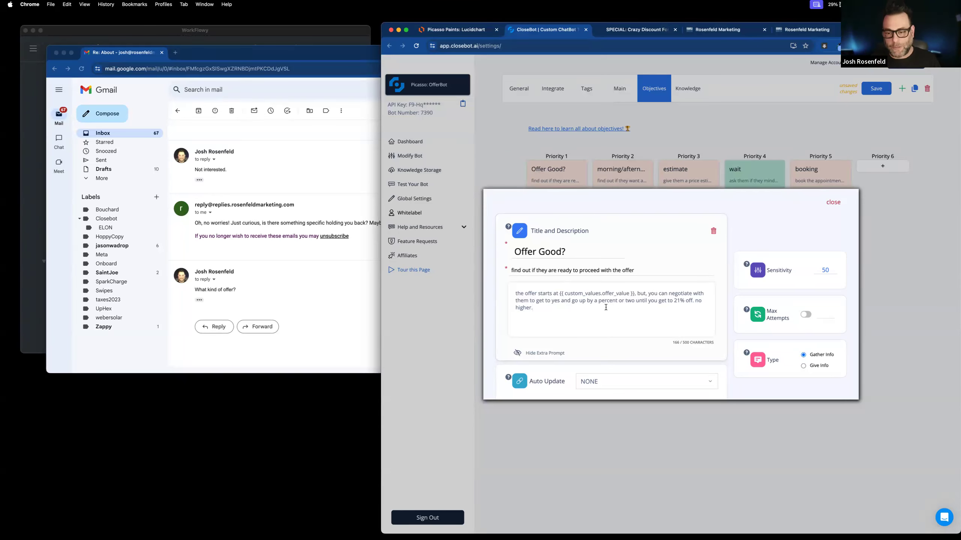
# Return to the Gmail thread, show the bot's newest message, and send the suggested reply "Yes, I would be interested."
pyautogui.click(313, 282)
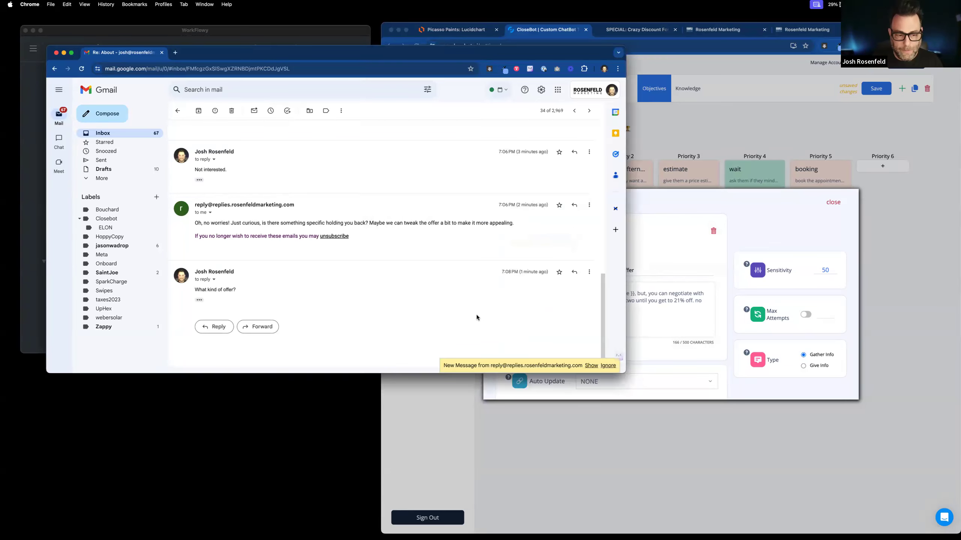
pyautogui.click(591, 365)
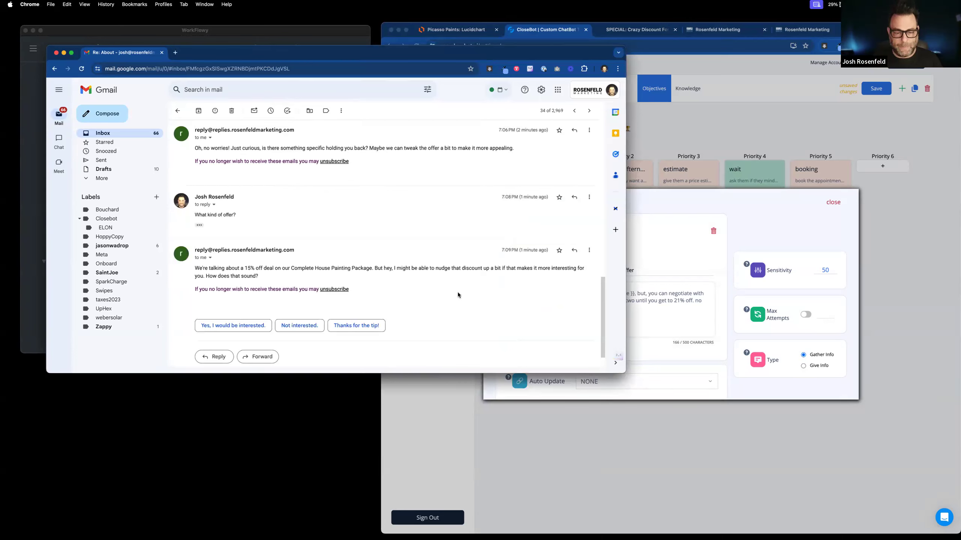
pyautogui.click(247, 326)
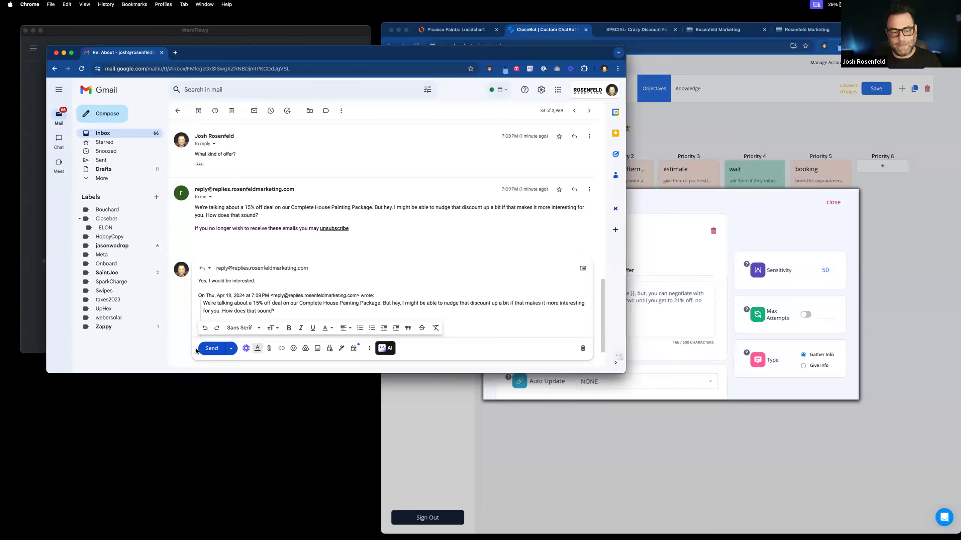
pyautogui.click(210, 348)
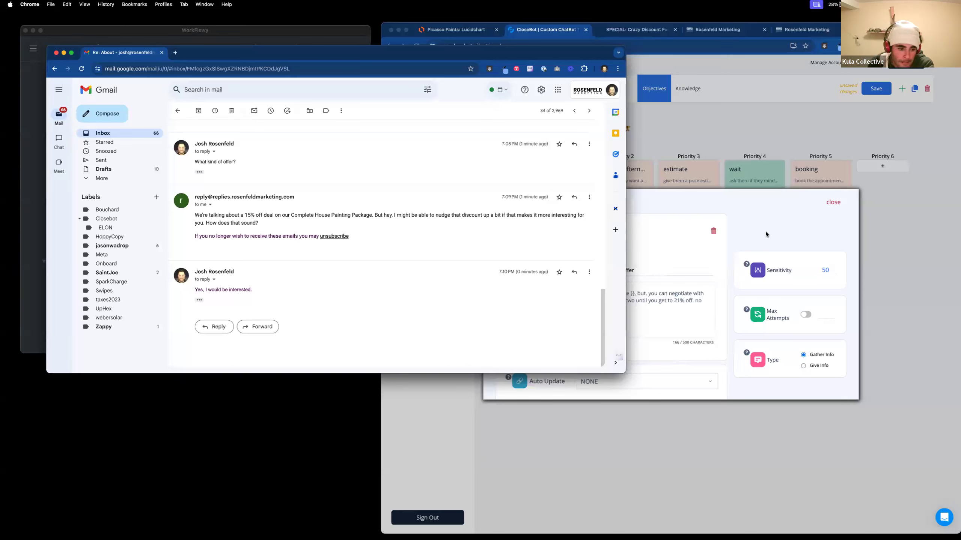
# Go back to CloseBot and review the "Offer Good?" negotiation prompt, including its upper discount limit
pyautogui.click(766, 231)
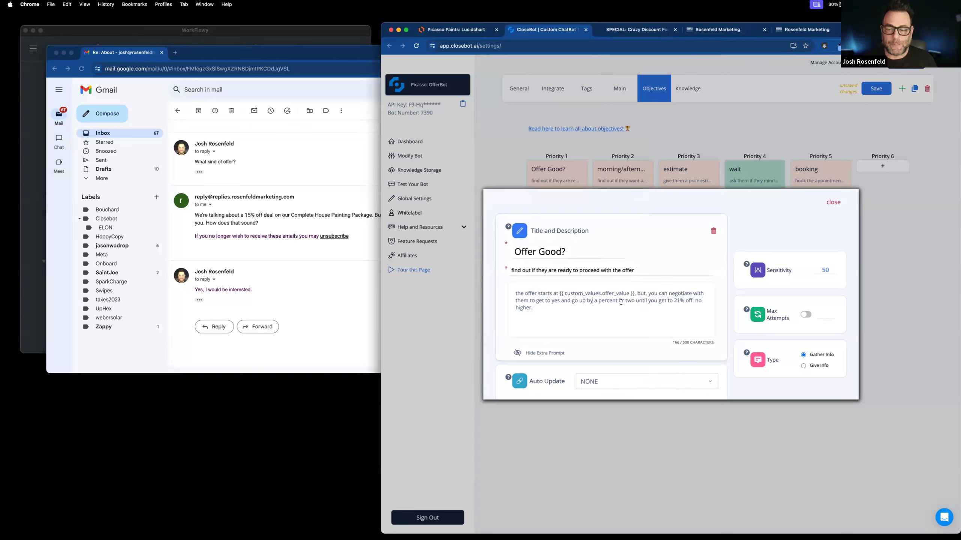
pyautogui.moveTo(635, 301); pyautogui.dragTo(705, 304)
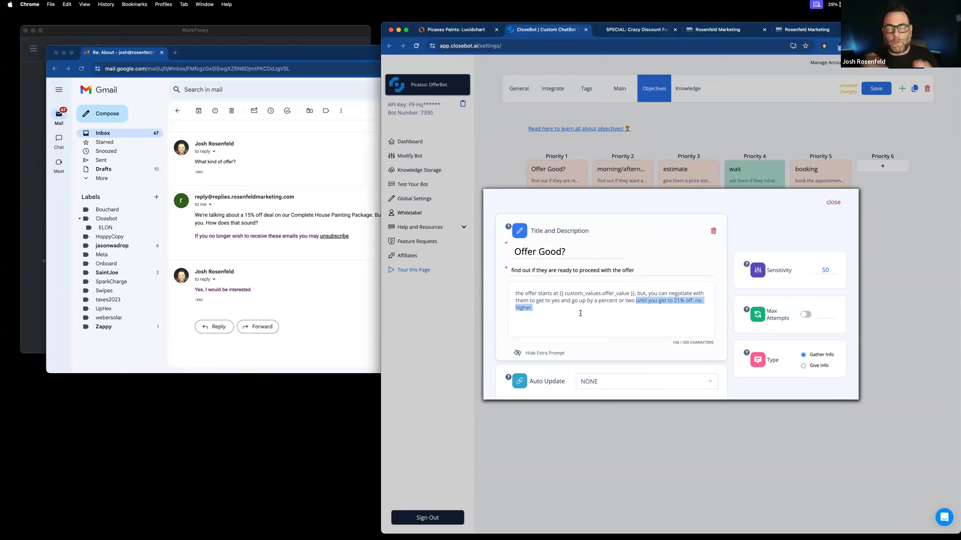
pyautogui.click(685, 343)
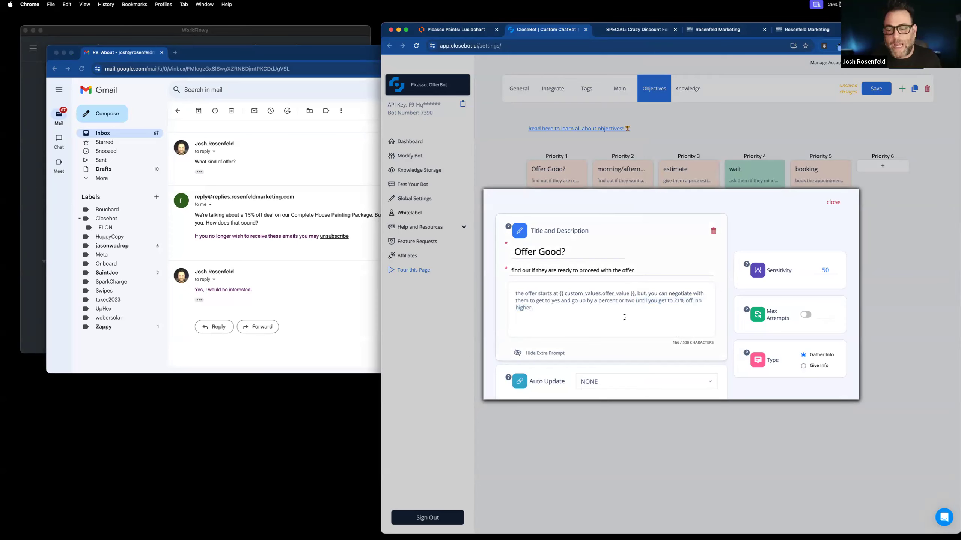
pyautogui.tripleClick(545, 308)
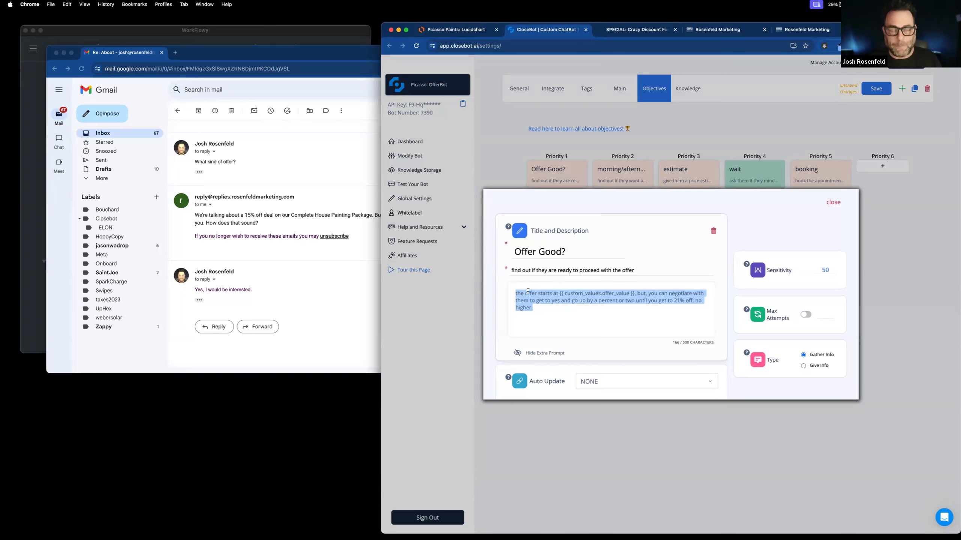
# Read the bot's newest message in Gmail, and return to CloseBot to close the "Offer Good?" details and view all objectives
pyautogui.click(329, 271)
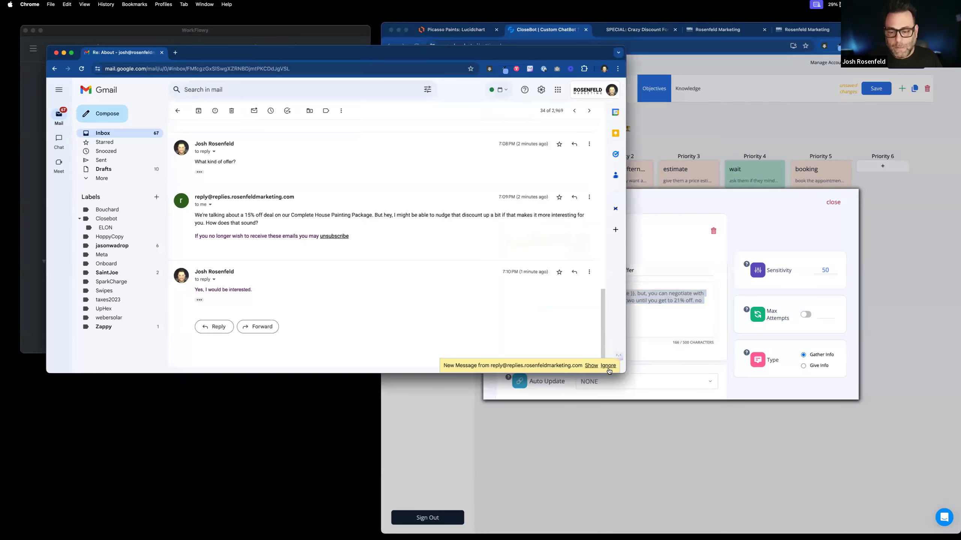
pyautogui.click(591, 366)
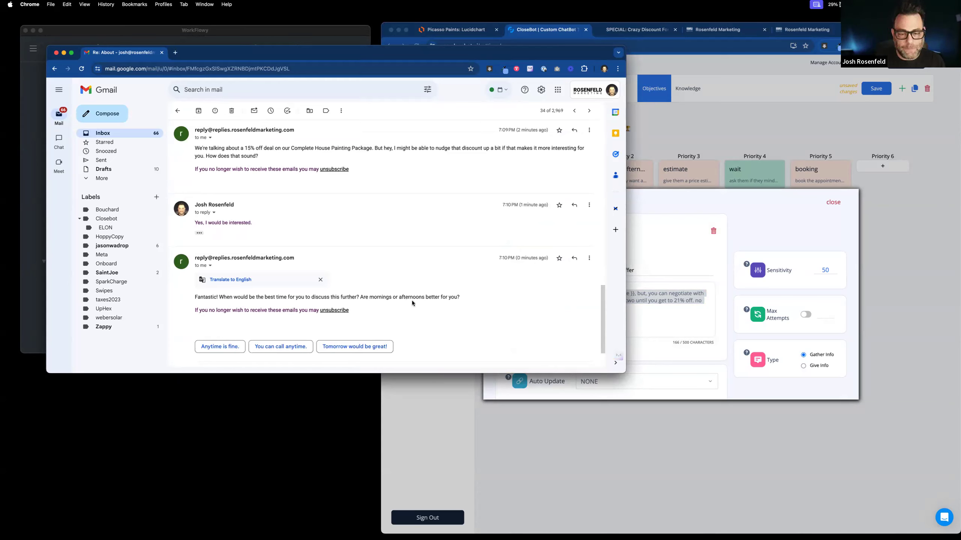
pyautogui.click(755, 125)
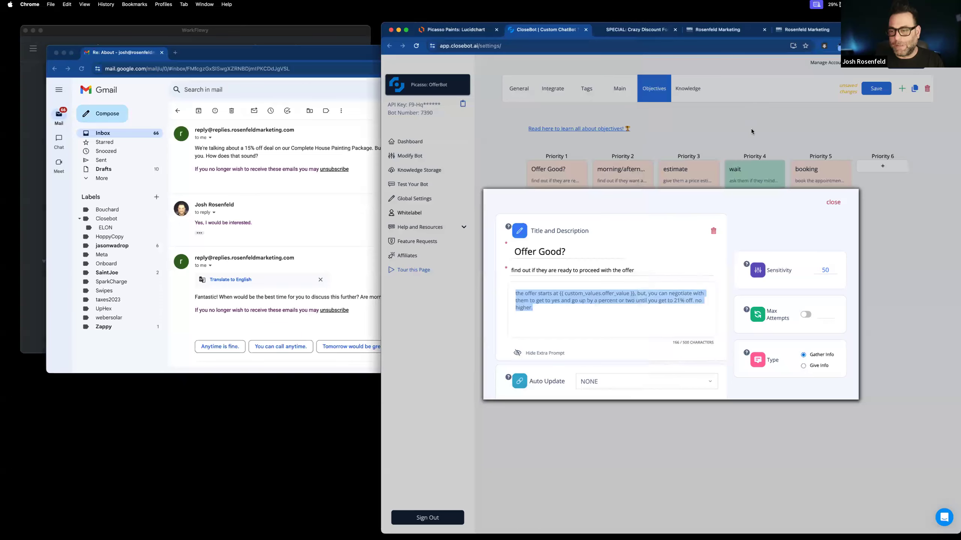
pyautogui.click(658, 148)
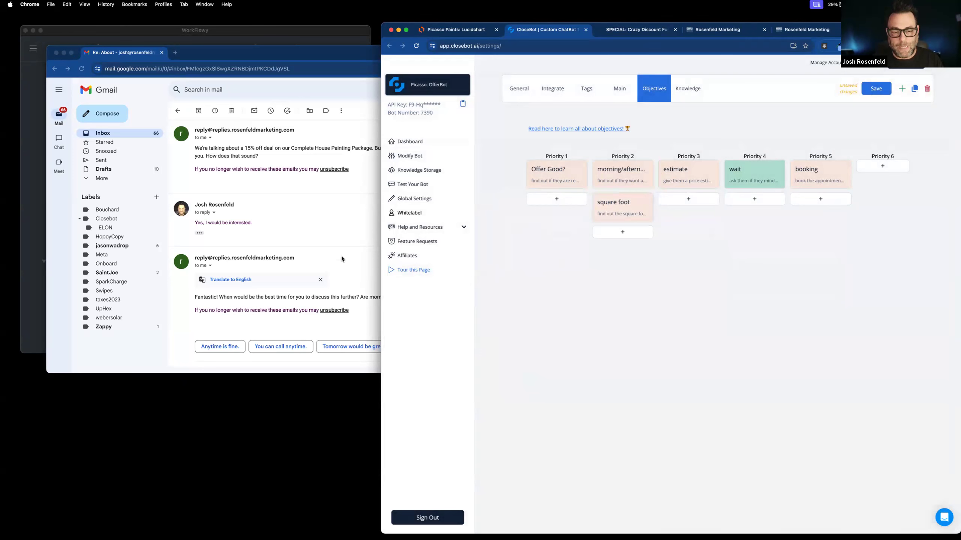
# In the Gmail thread, answer the bot's question about mornings or afternoons with the reply "Afternoons is great"
pyautogui.click(333, 237)
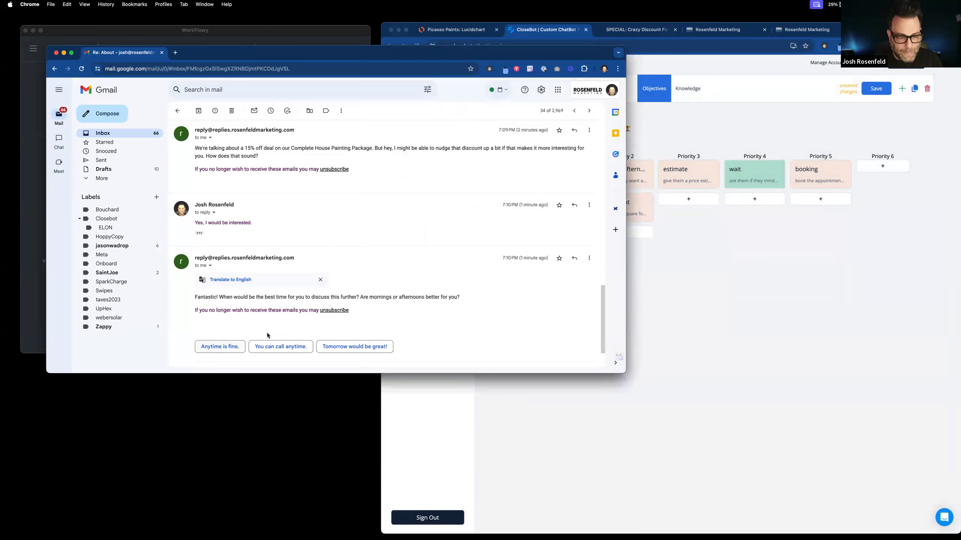
pyautogui.scroll(-2, 267, 333)
pyautogui.click(214, 328)
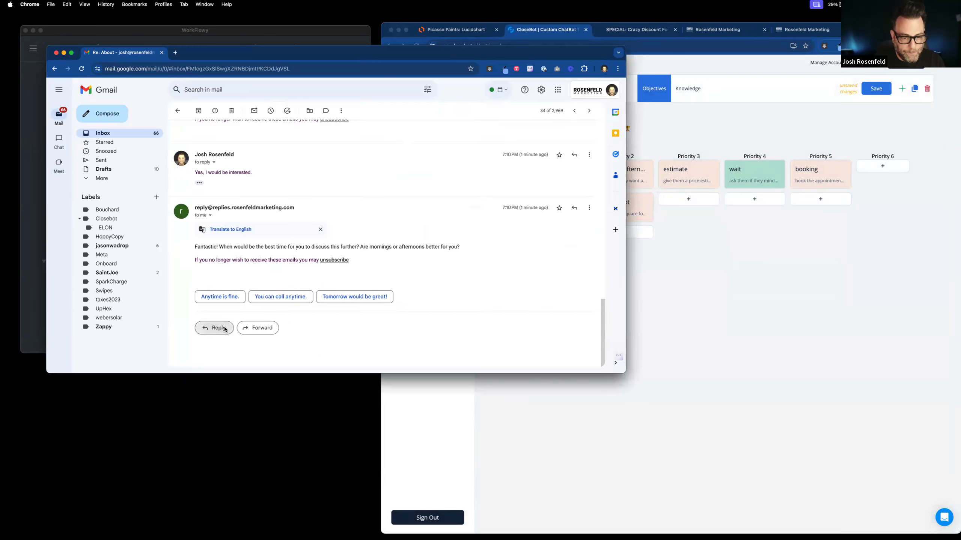
pyautogui.write('Afgt')
pyautogui.write('ternoons is great')
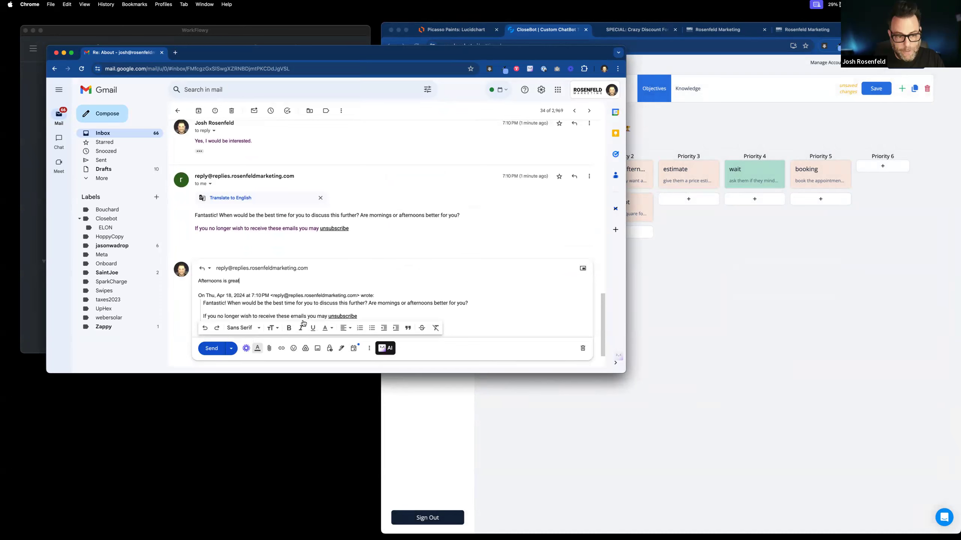
pyautogui.click(218, 349)
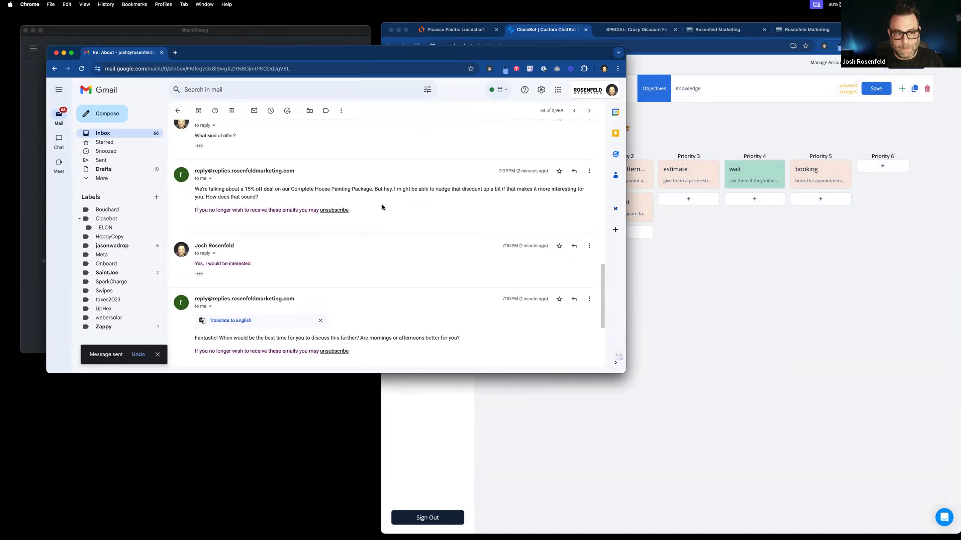
# Reread the bot's discount message in Gmail, and compare it with the "Offer Good?" description and extra prompt in CloseBot
pyautogui.moveTo(192, 190); pyautogui.dragTo(268, 196)
pyautogui.click(269, 195)
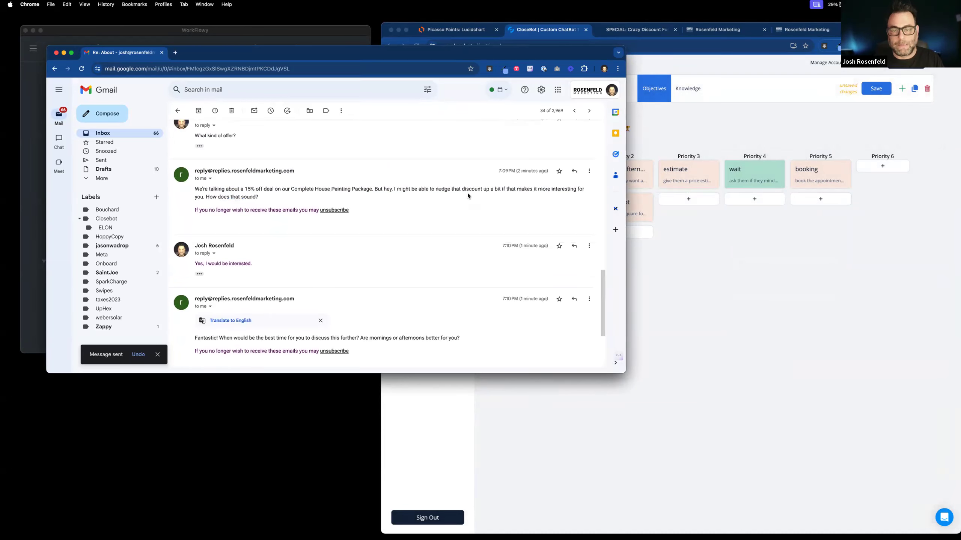
pyautogui.click(704, 244)
pyautogui.click(569, 181)
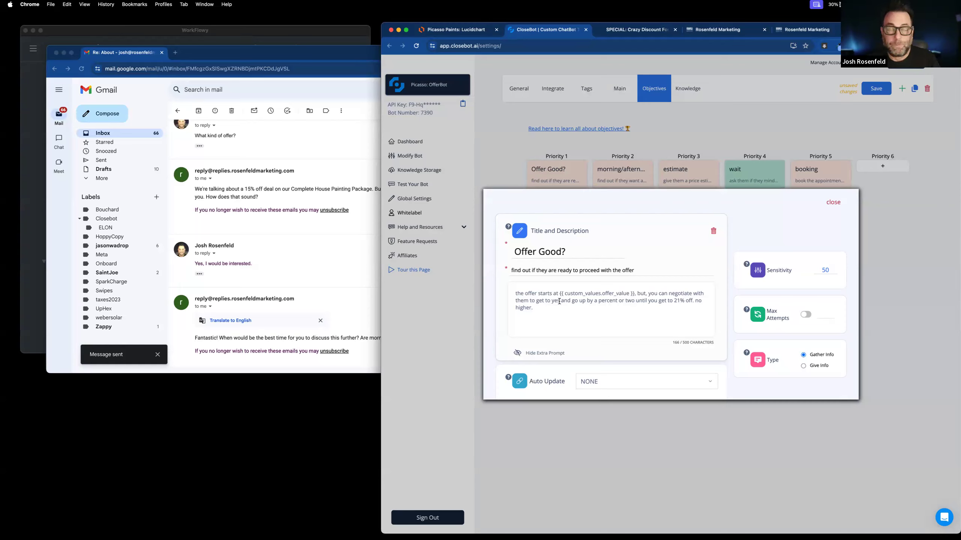
pyautogui.moveTo(551, 311); pyautogui.dragTo(509, 295)
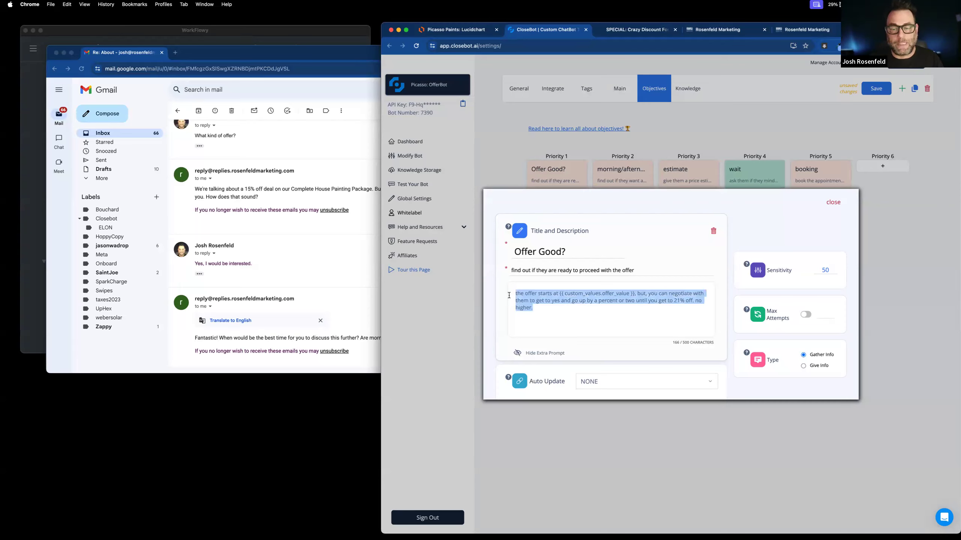
pyautogui.moveTo(639, 271); pyautogui.dragTo(507, 272)
pyautogui.moveTo(653, 271); pyautogui.dragTo(504, 271)
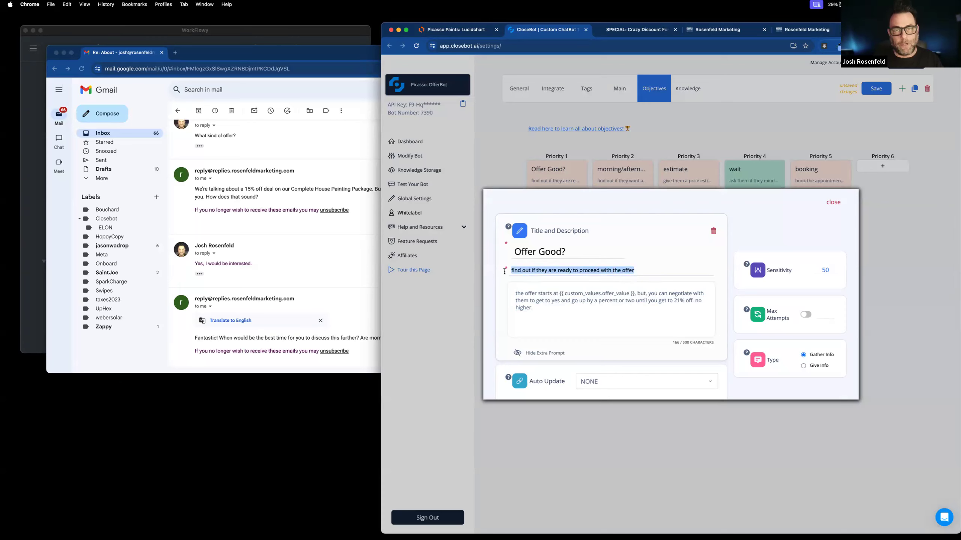
pyautogui.moveTo(534, 309); pyautogui.dragTo(512, 297)
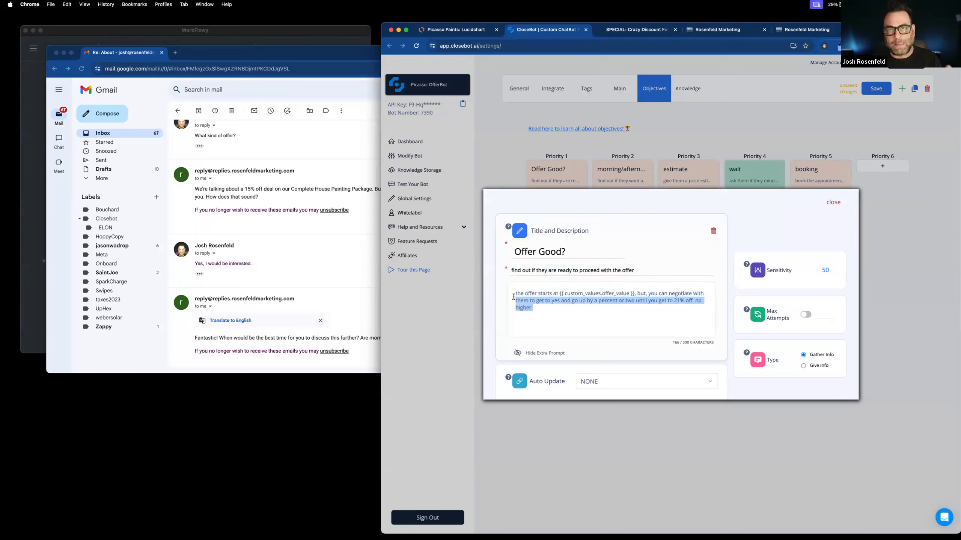
pyautogui.click(563, 306)
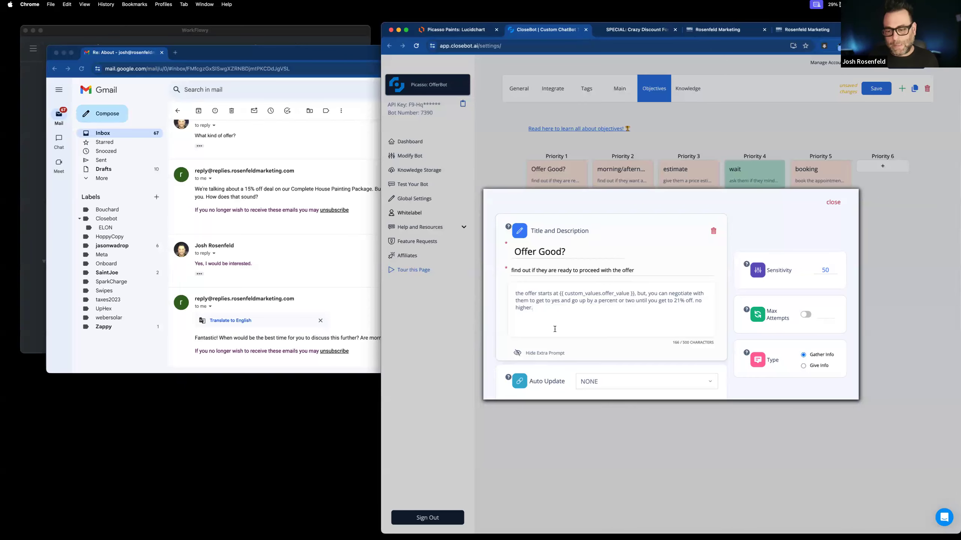
# Show the bot's newest message in the Gmail thread, and compare it with the "square foot" objective in CloseBot
pyautogui.click(340, 280)
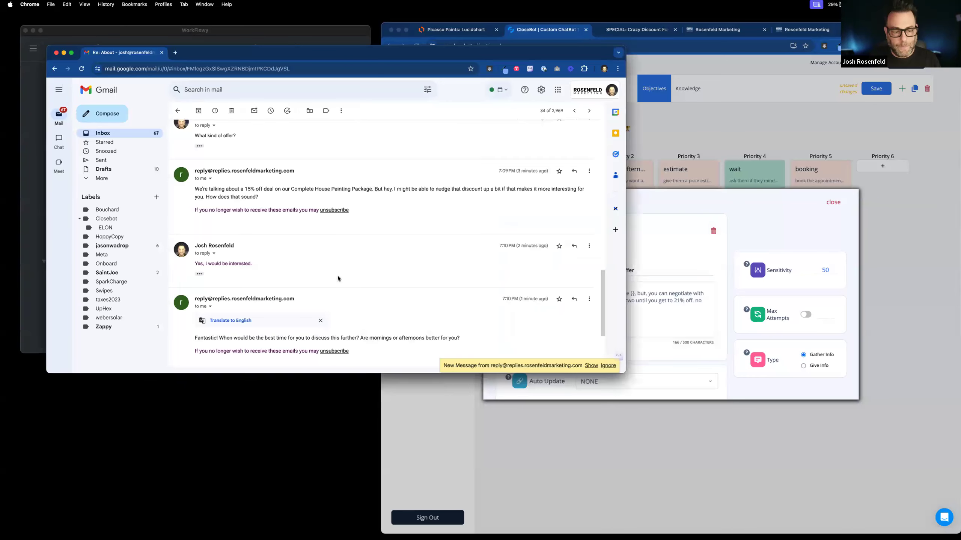
pyautogui.click(588, 365)
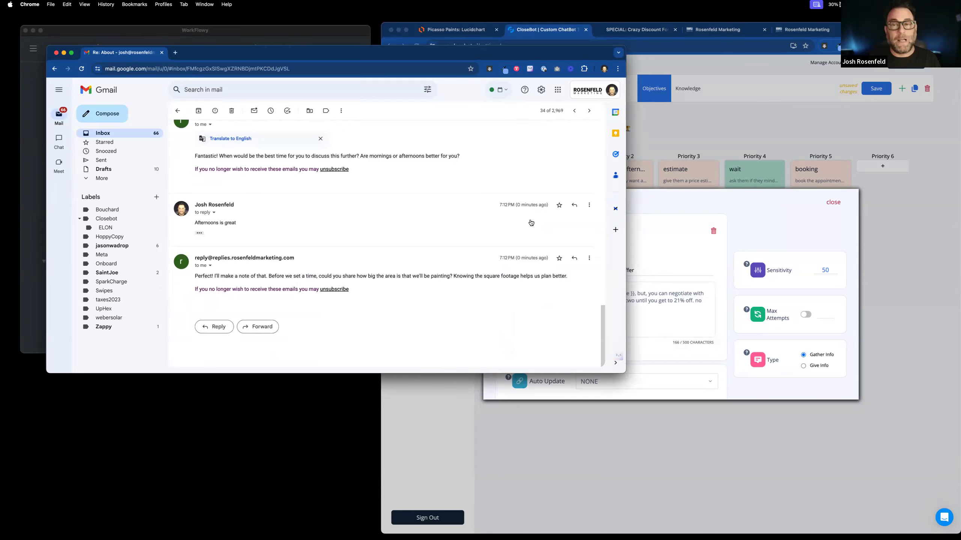
pyautogui.click(814, 204)
pyautogui.click(832, 203)
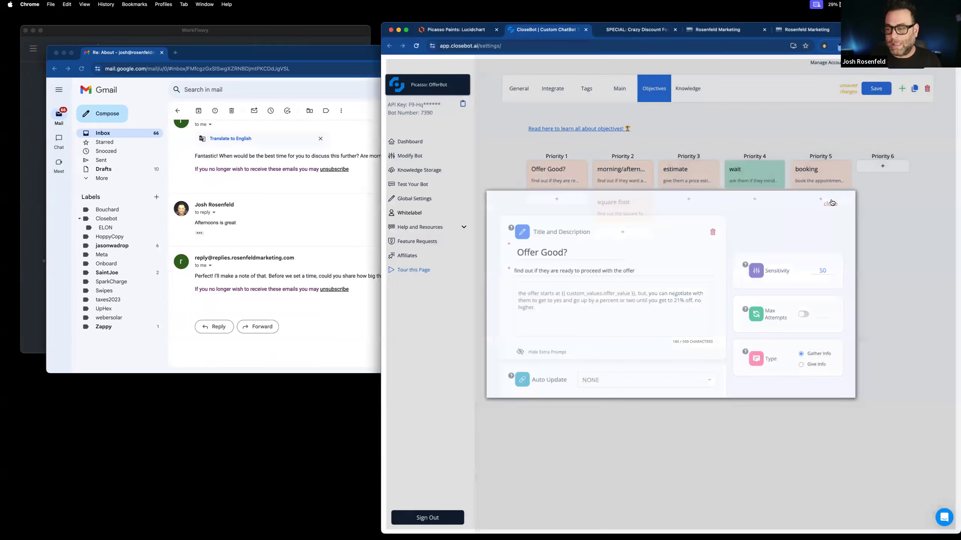
pyautogui.click(626, 213)
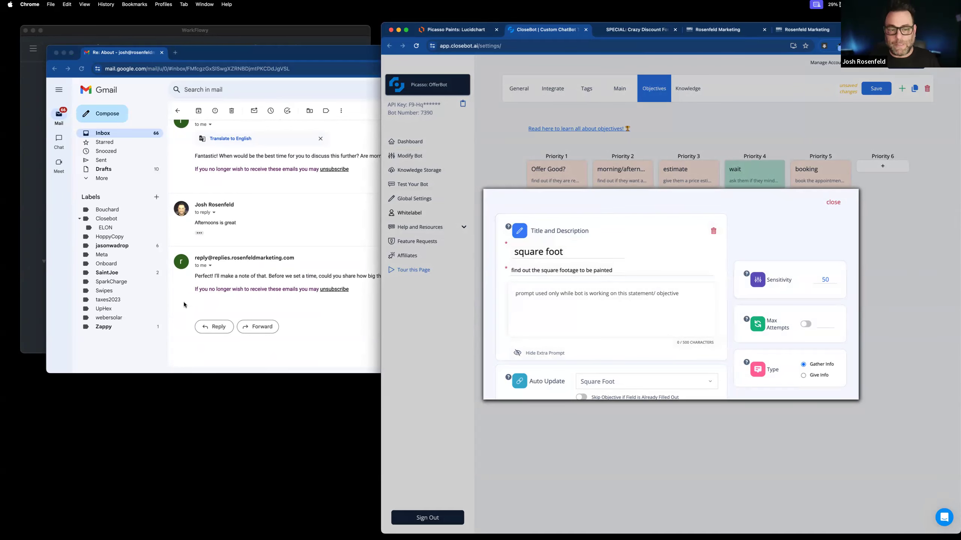
pyautogui.click(266, 239)
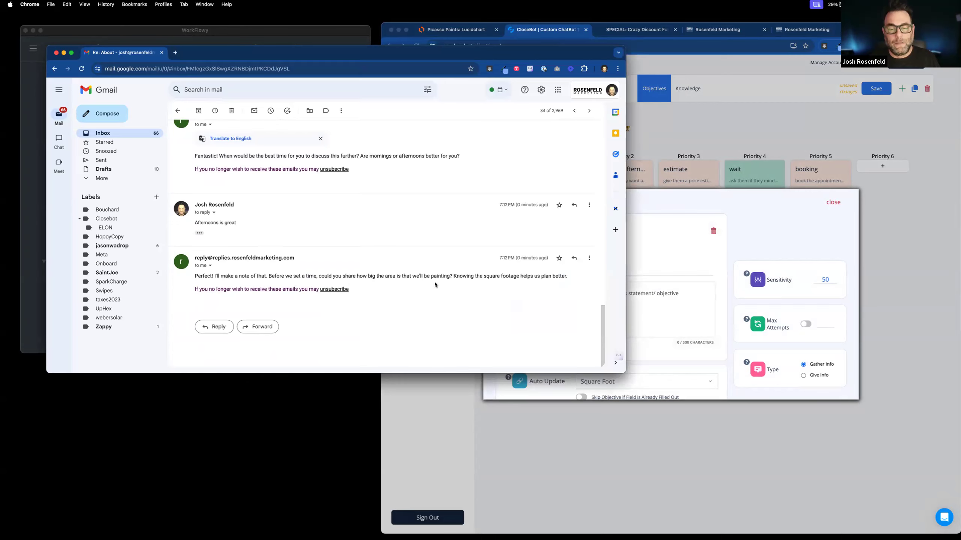
# In CloseBot, close the "square foot" details, save the OfferBot's changes, and show its Main settings
pyautogui.click(702, 139)
pyautogui.click(840, 114)
pyautogui.click(882, 89)
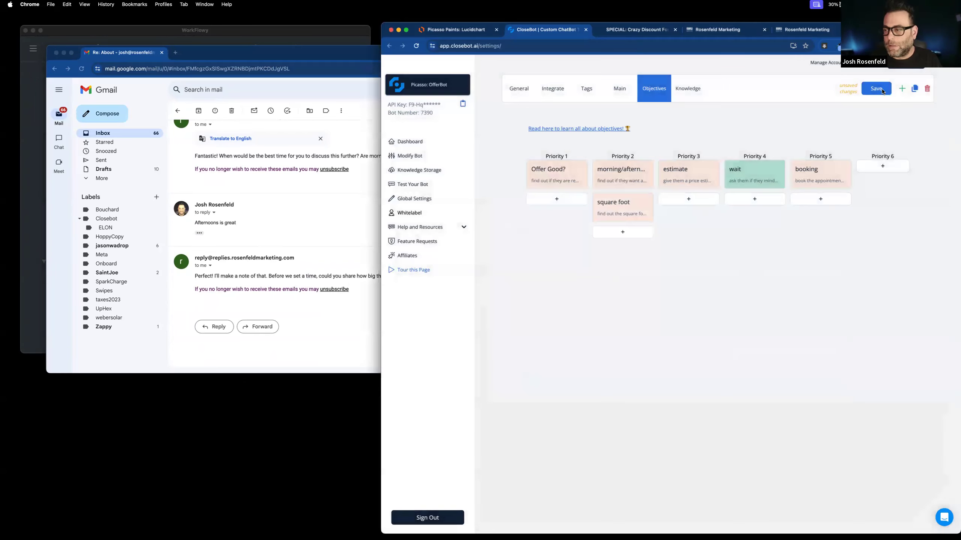
pyautogui.click(619, 99)
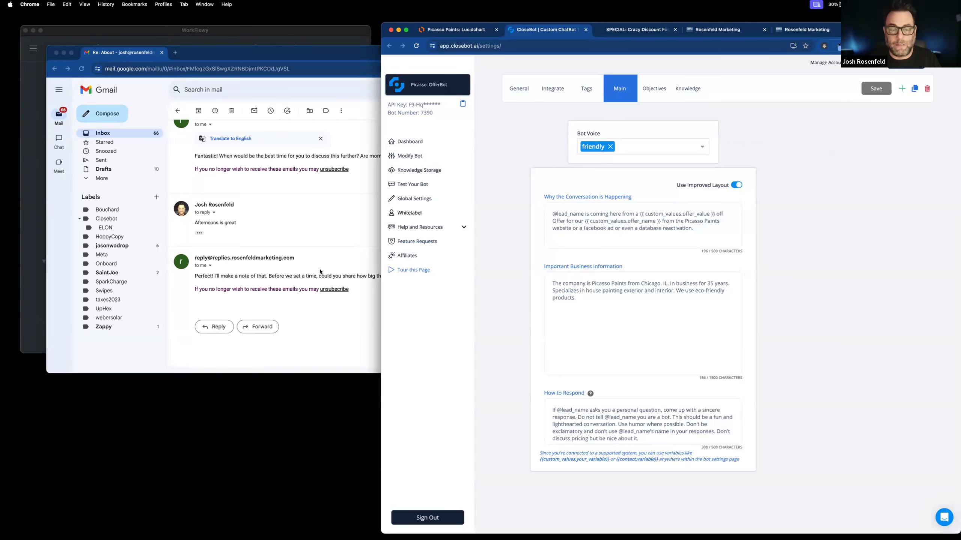
# In the Gmail thread, answer the bot's square footage question by sending the reply "1000 square feet"
pyautogui.click(333, 275)
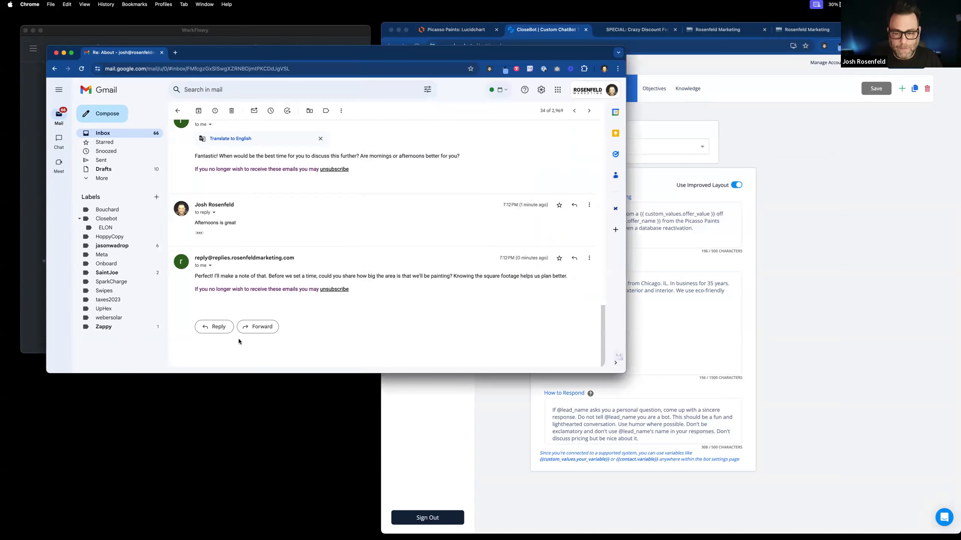
pyautogui.click(215, 327)
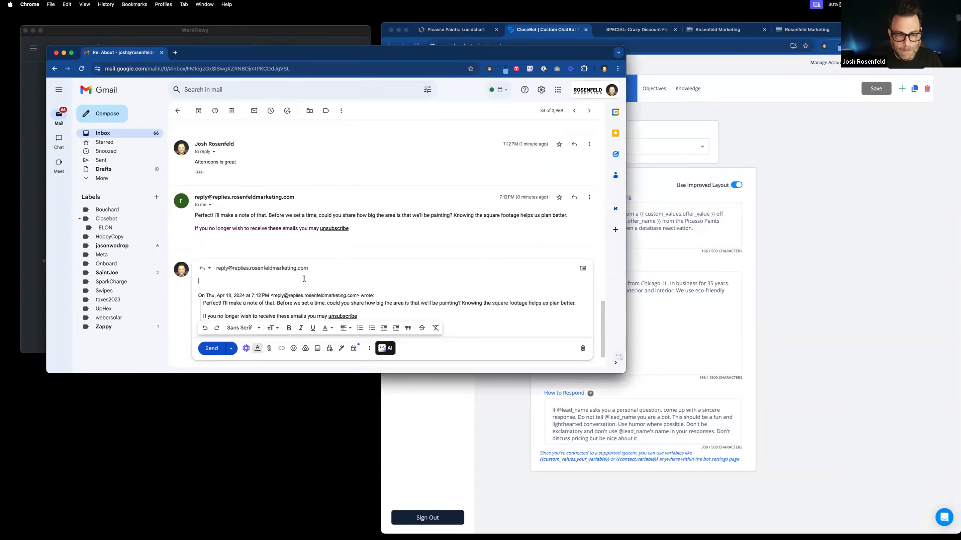
pyautogui.write('1000 ')
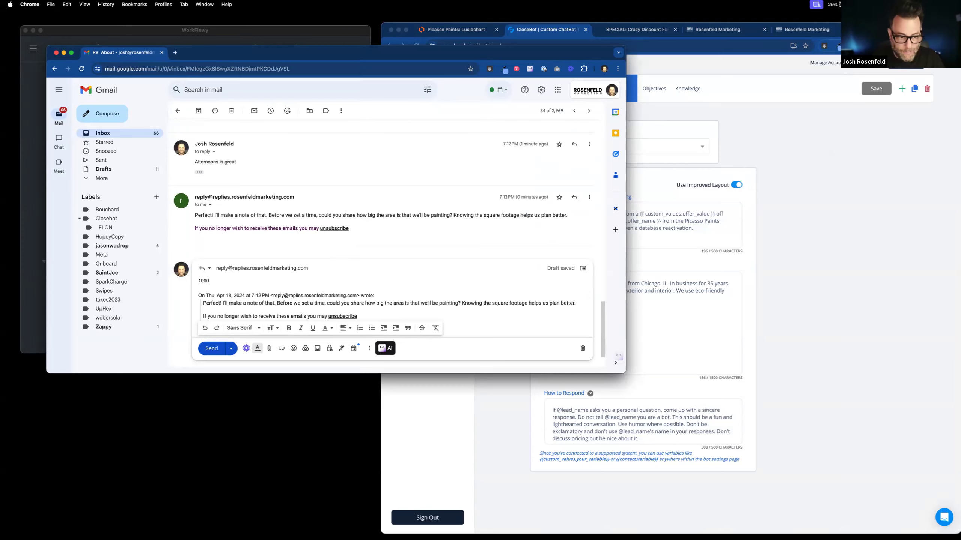
pyautogui.write('square feet')
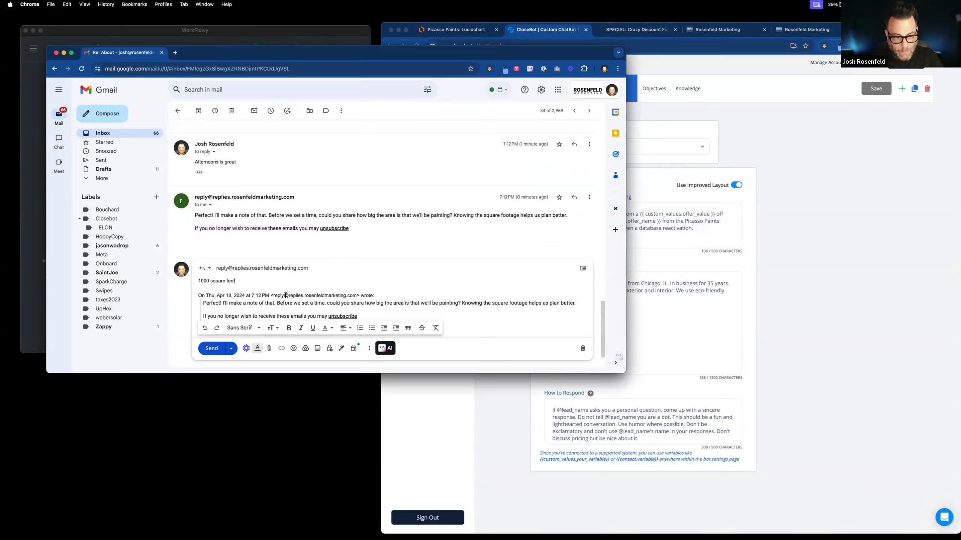
pyautogui.click(212, 348)
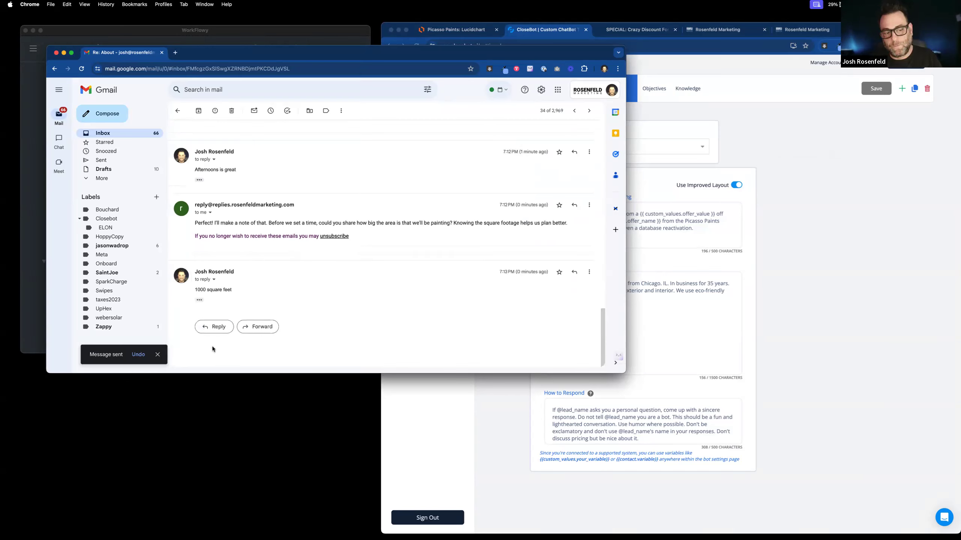
# In CloseBot, return to the OfferBot's objectives and review the "square foot" objective's description and Auto Update field
pyautogui.click(831, 165)
pyautogui.click(652, 90)
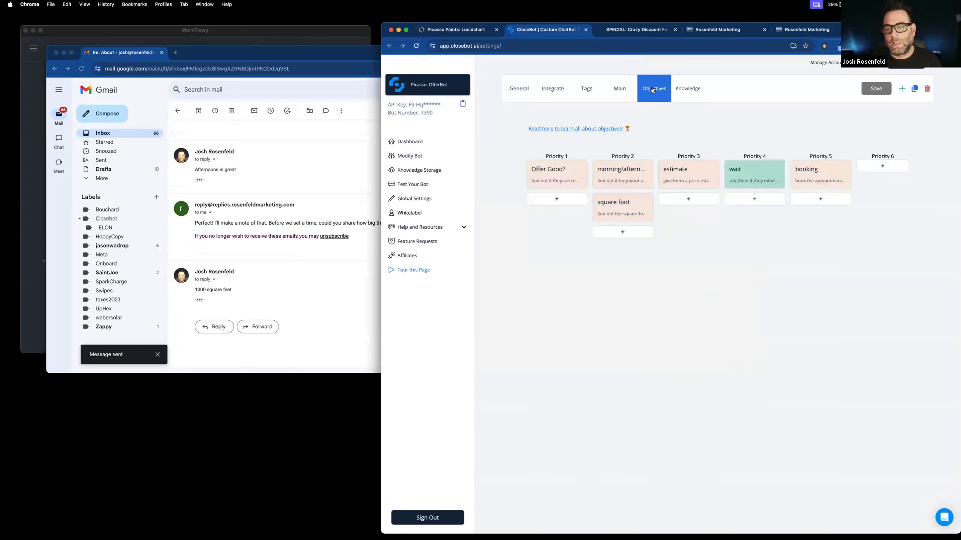
pyautogui.click(632, 205)
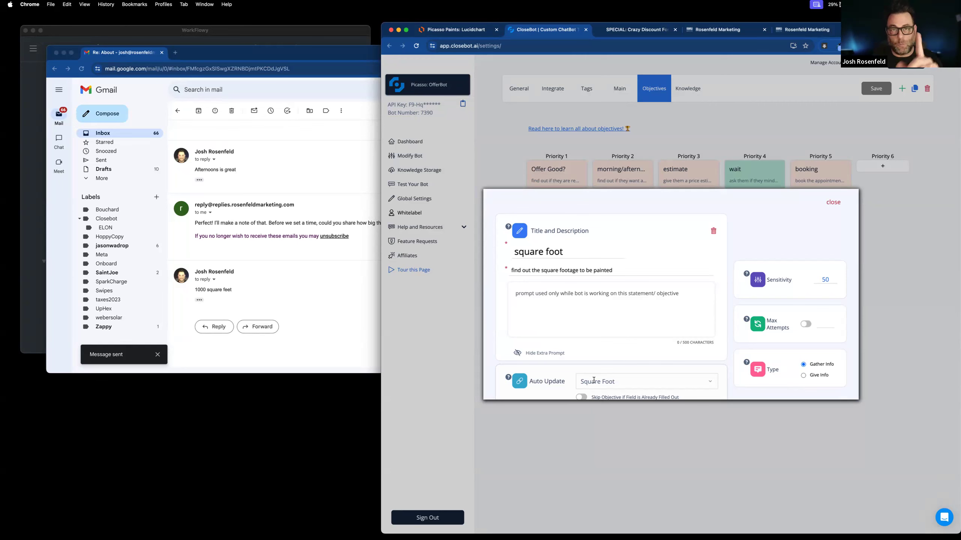
pyautogui.click(833, 204)
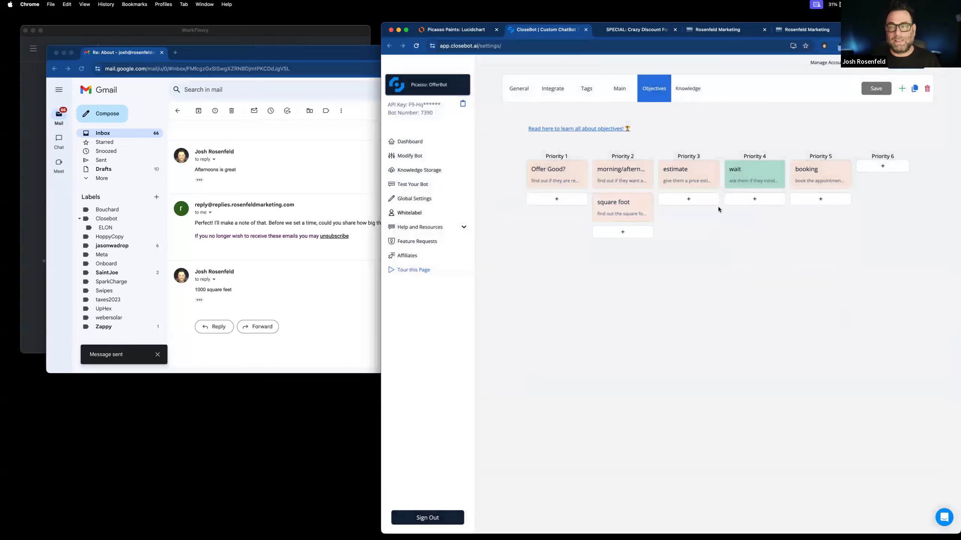
# Open the "estimate" objective and read its description and extra prompt for calculating the painting price
pyautogui.click(690, 178)
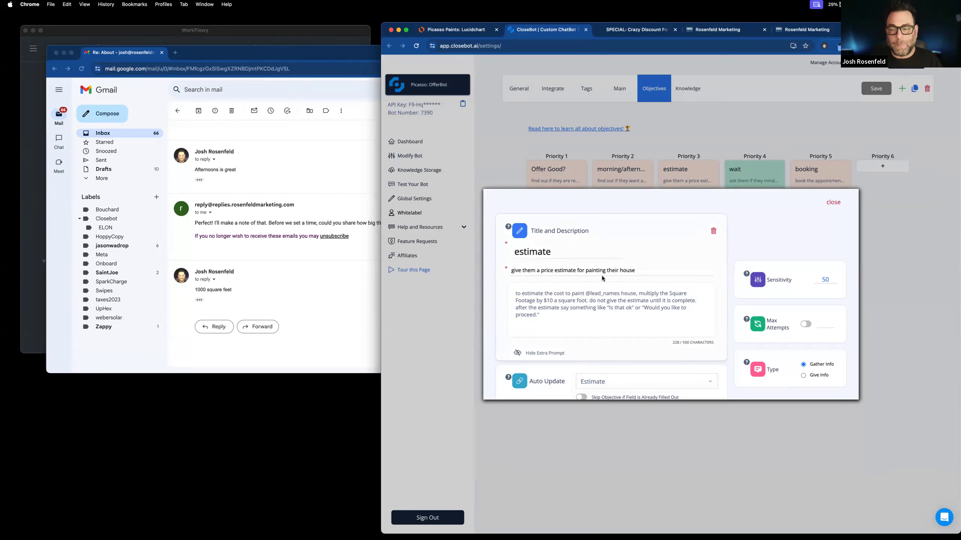
pyautogui.tripleClick(539, 318)
pyautogui.click(566, 329)
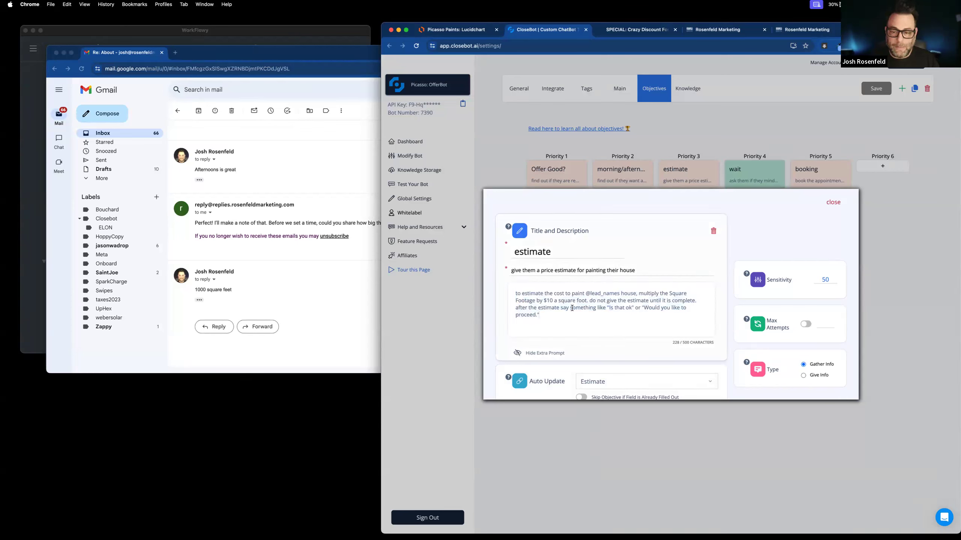
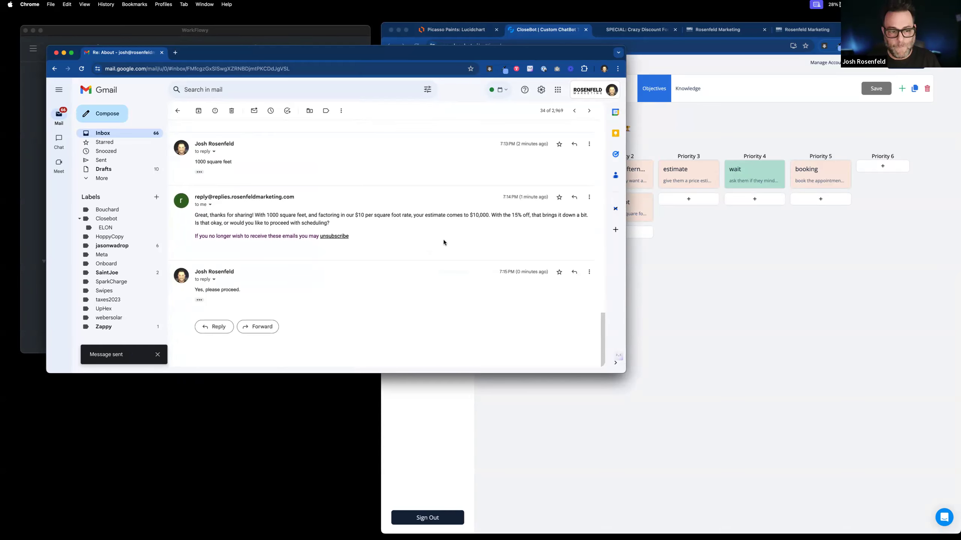
# In CloseBot, review the "wait" objective's description and Give Info type alongside the preceding "estimate" objective
pyautogui.click(692, 243)
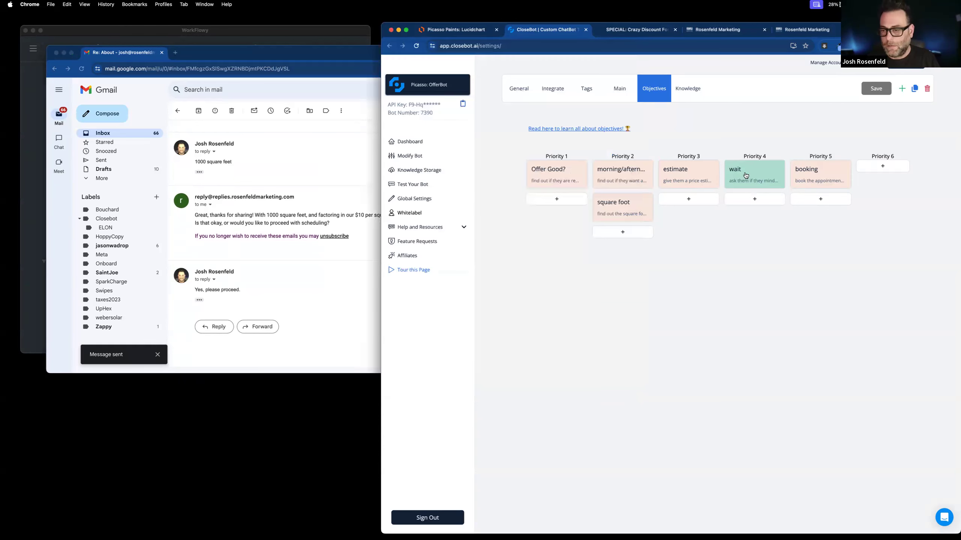
pyautogui.click(757, 174)
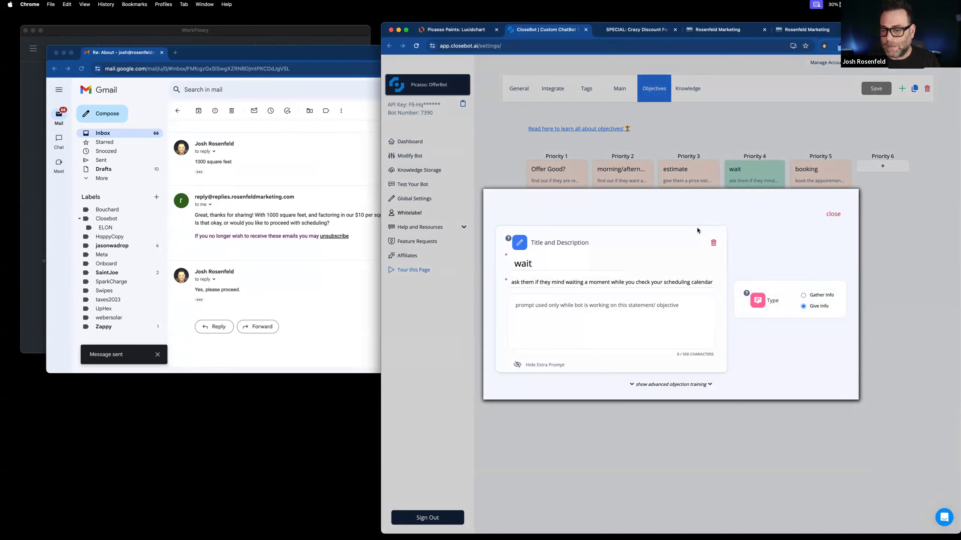
pyautogui.click(834, 215)
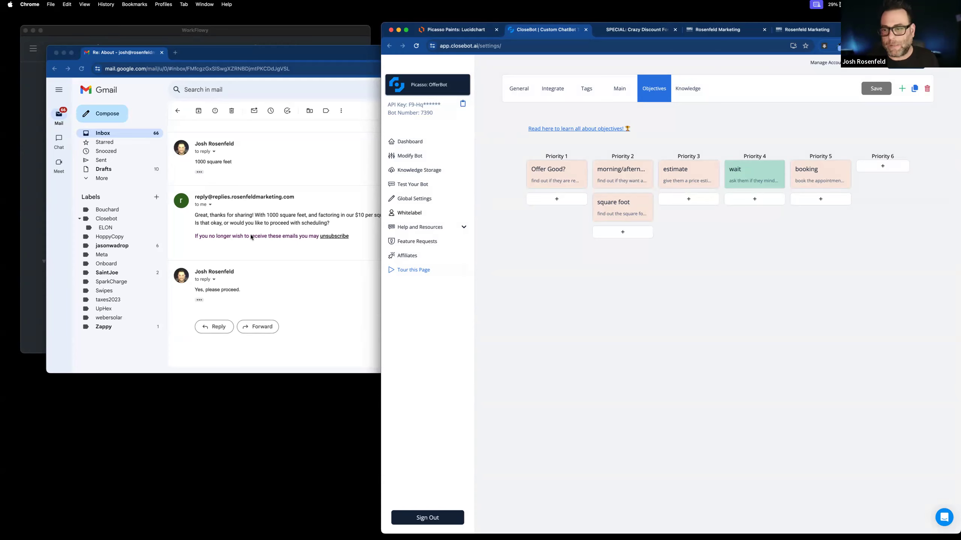
pyautogui.click(695, 175)
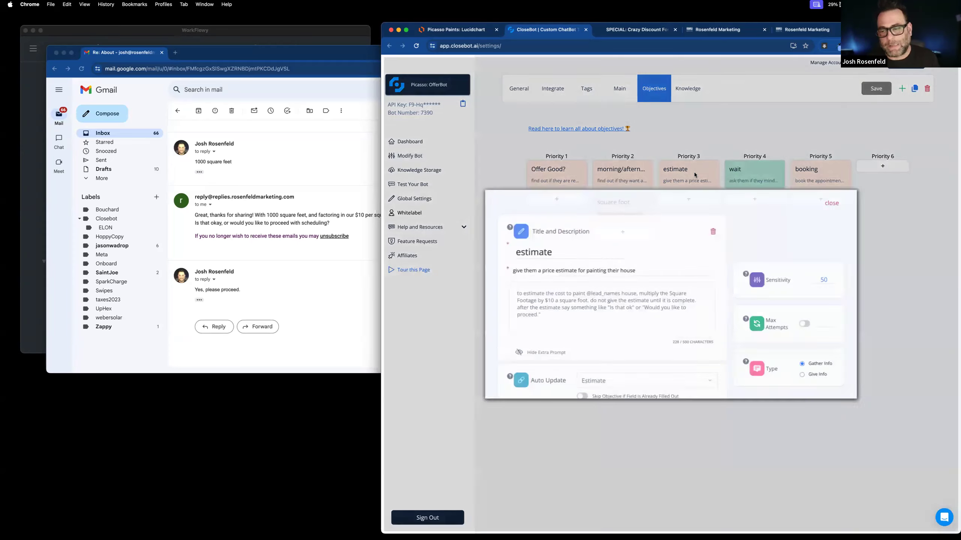
pyautogui.click(798, 198)
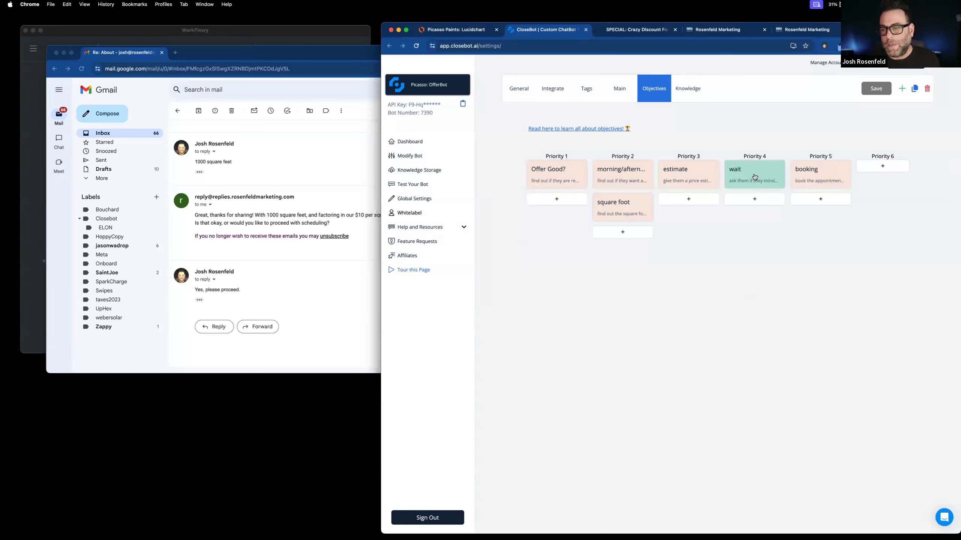
pyautogui.click(754, 175)
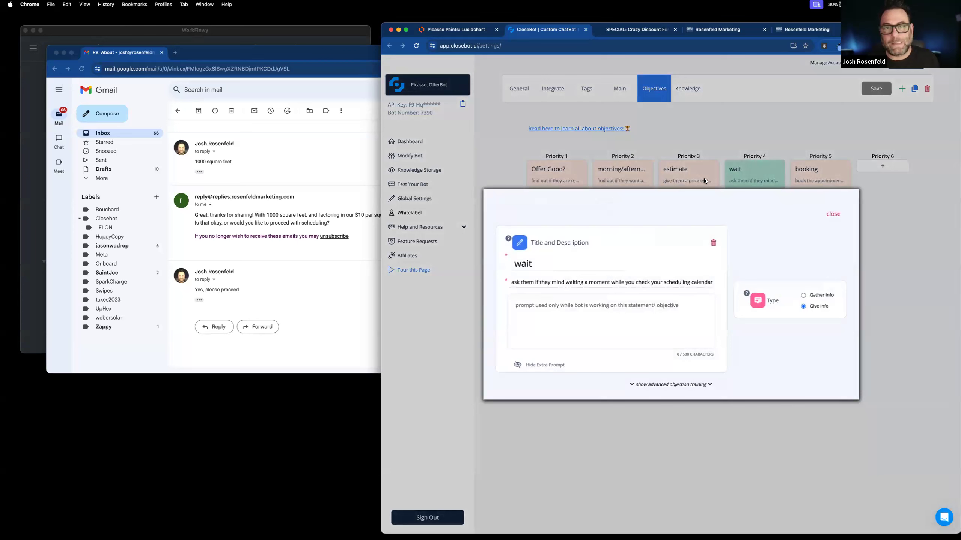
pyautogui.click(833, 215)
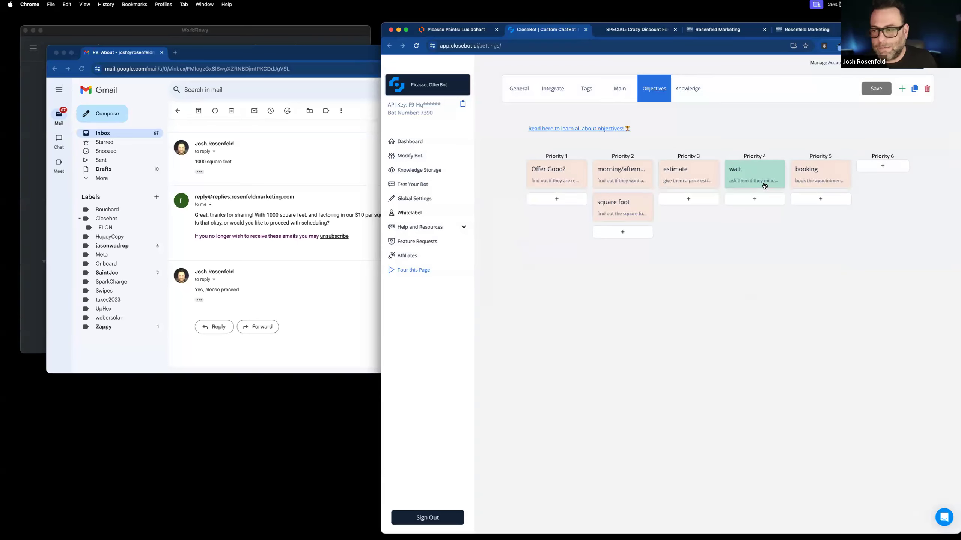
# Reopen the "estimate" objective, reread its extra prompt, and close the details
pyautogui.click(698, 176)
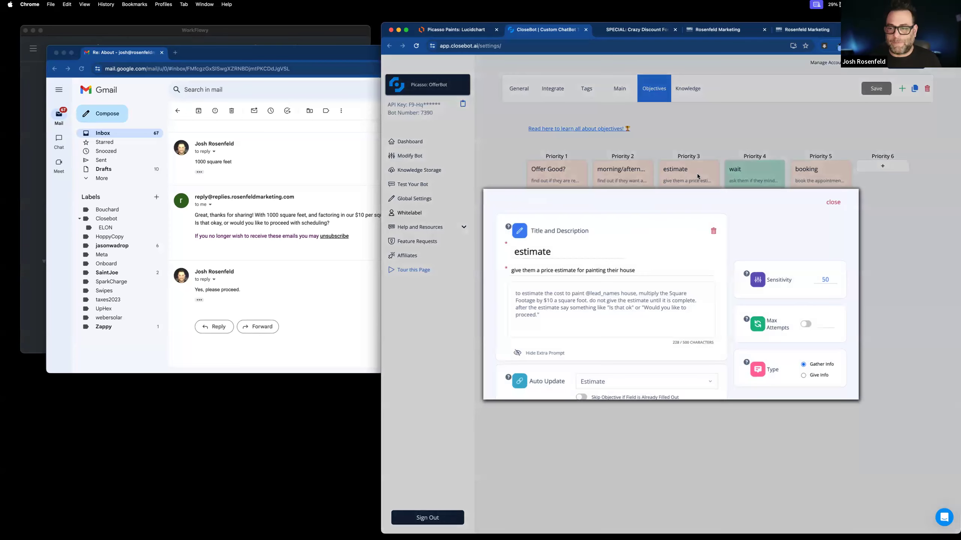
pyautogui.moveTo(555, 322); pyautogui.dragTo(517, 290)
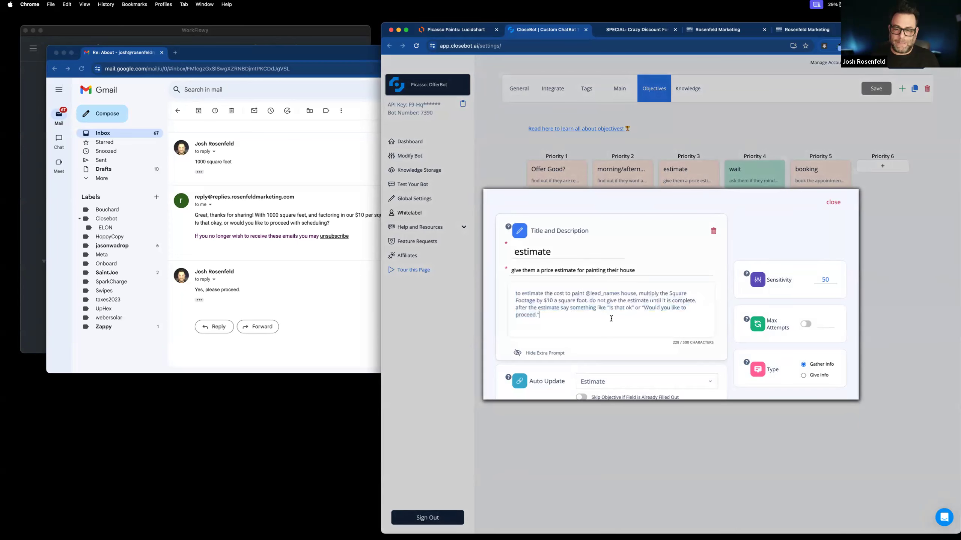
pyautogui.moveTo(611, 320); pyautogui.dragTo(526, 291)
pyautogui.click(832, 202)
# Show the bot's newest message in the Gmail thread and highlight its question about waiting for the scheduling calendar
pyautogui.click(322, 264)
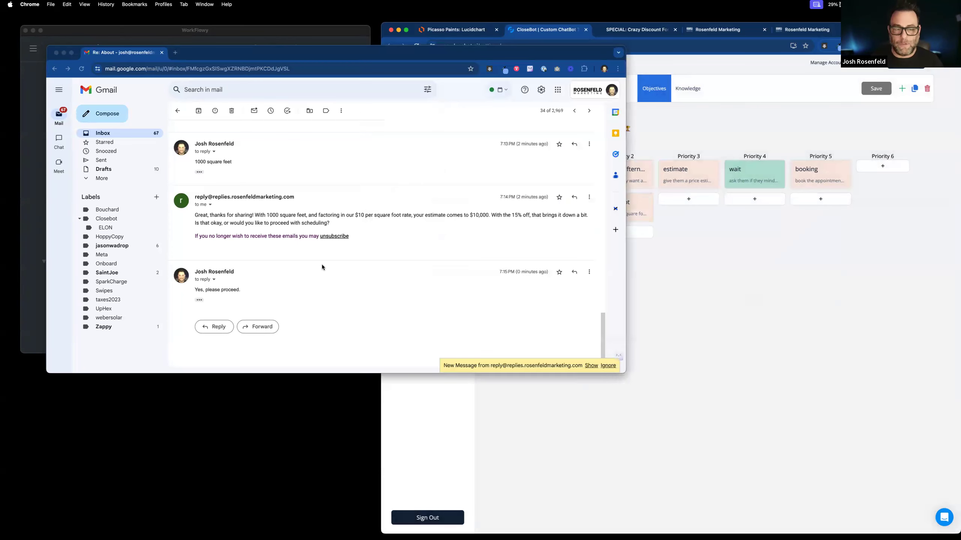
pyautogui.click(590, 365)
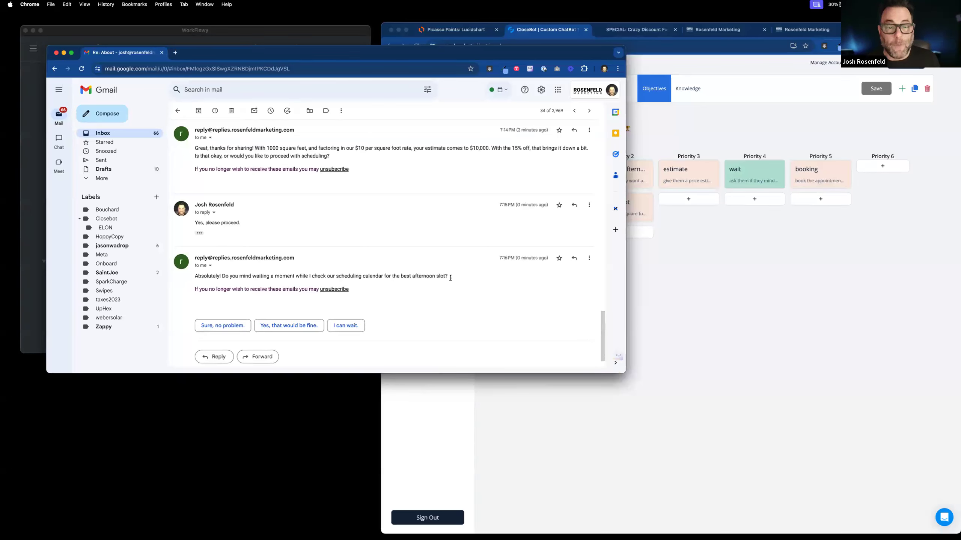
pyautogui.moveTo(455, 277); pyautogui.dragTo(235, 277)
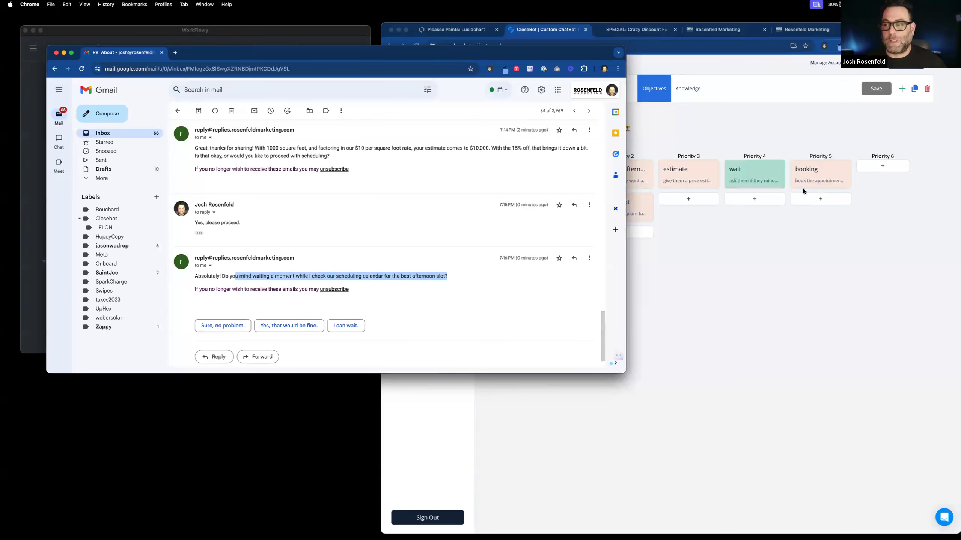
# In CloseBot, check the "wait" objective's description and type against the bot's newest email, and close the details
pyautogui.click(688, 211)
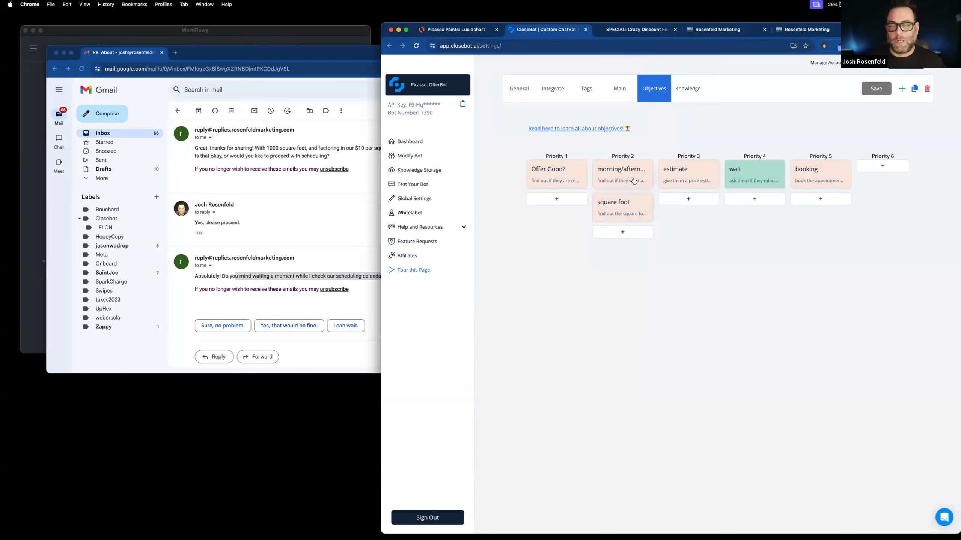
pyautogui.click(754, 177)
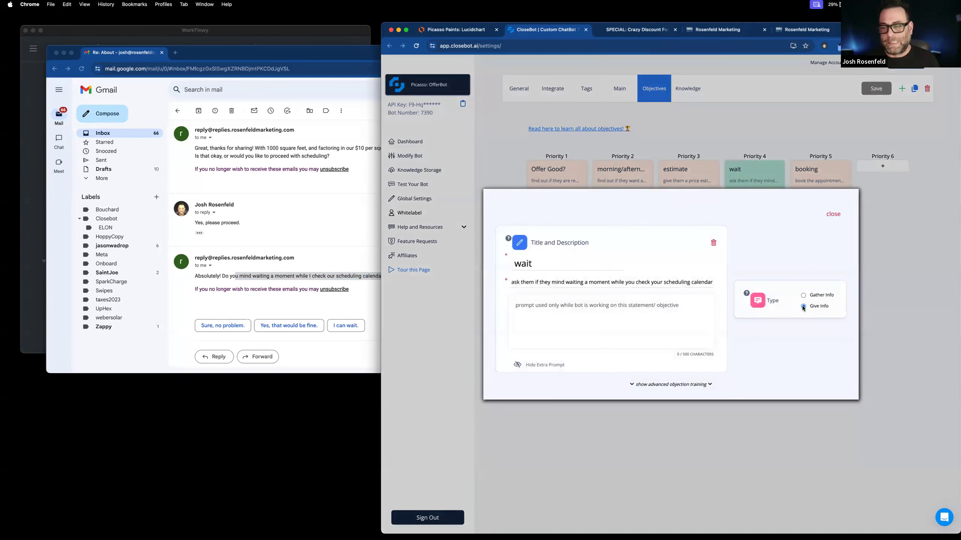
pyautogui.click(831, 215)
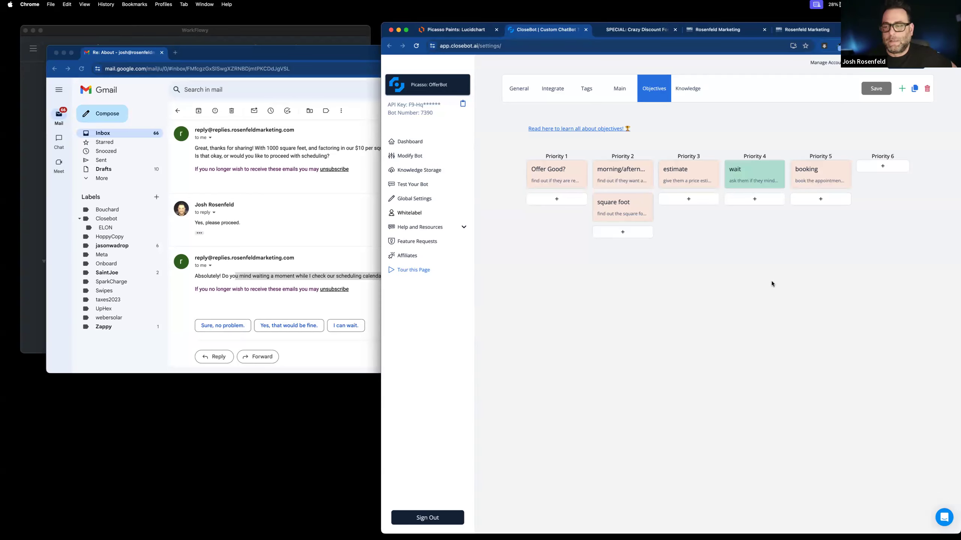
# Revisit the bot's scheduling message in Gmail, and reexamine the "wait" objective's description, empty extra prompt and type in CloseBot
pyautogui.click(326, 249)
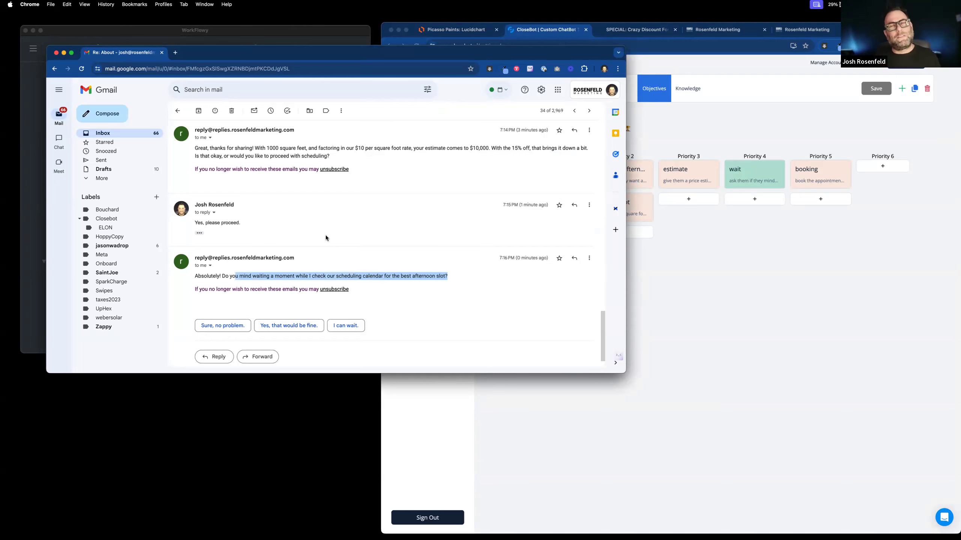
pyautogui.click(844, 286)
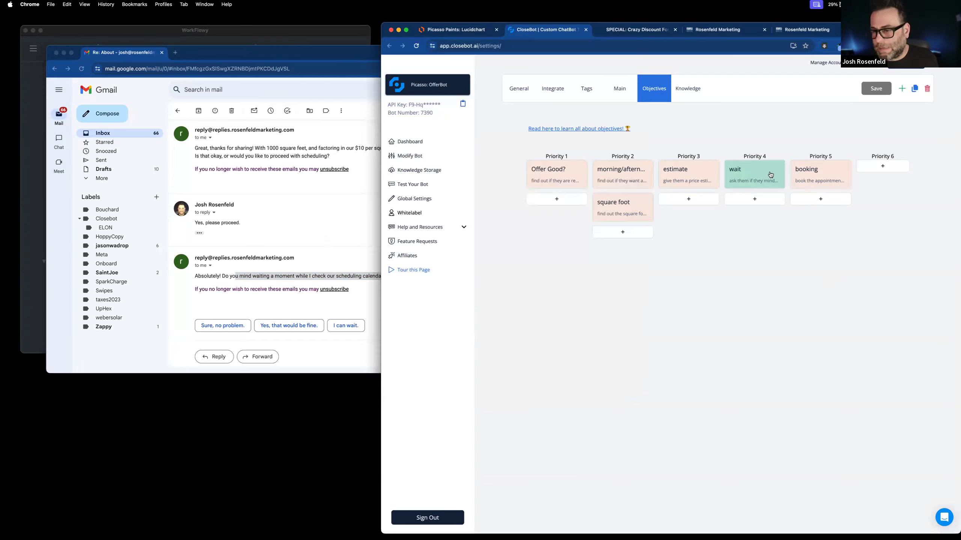
pyautogui.click(758, 174)
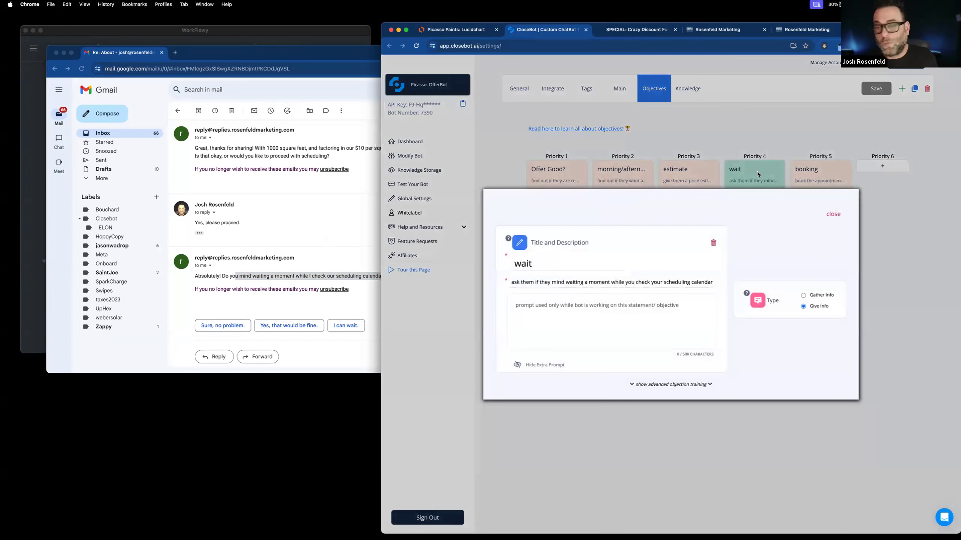
pyautogui.click(833, 214)
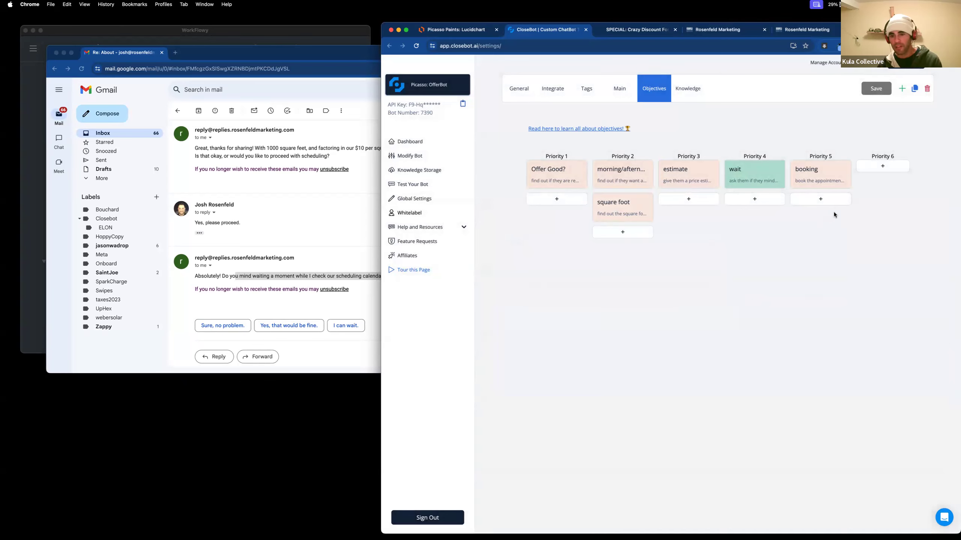
pyautogui.click(741, 175)
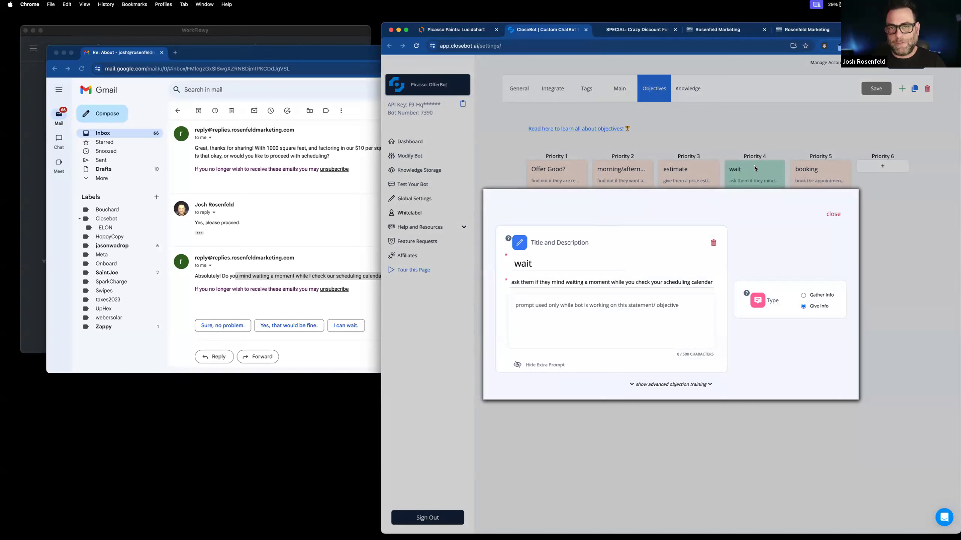
pyautogui.click(687, 305)
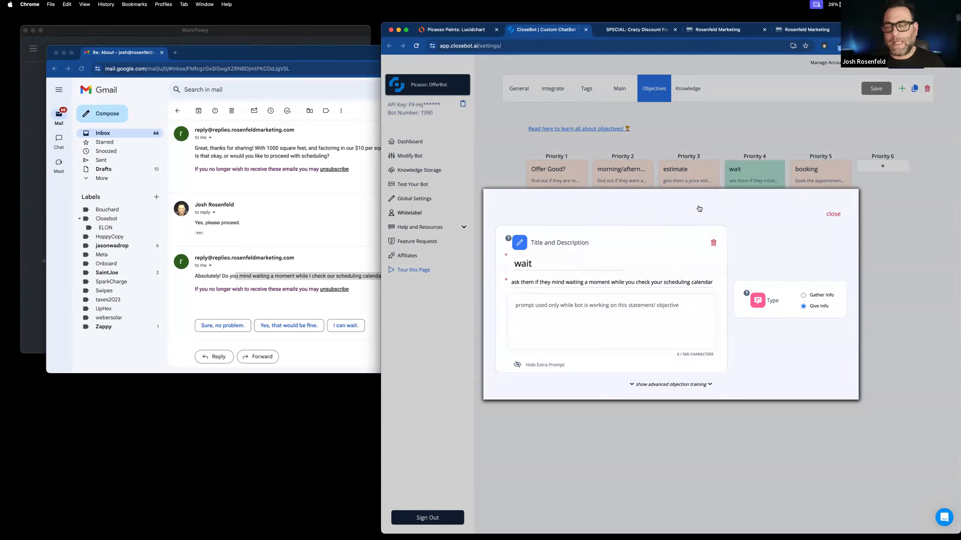
pyautogui.click(834, 214)
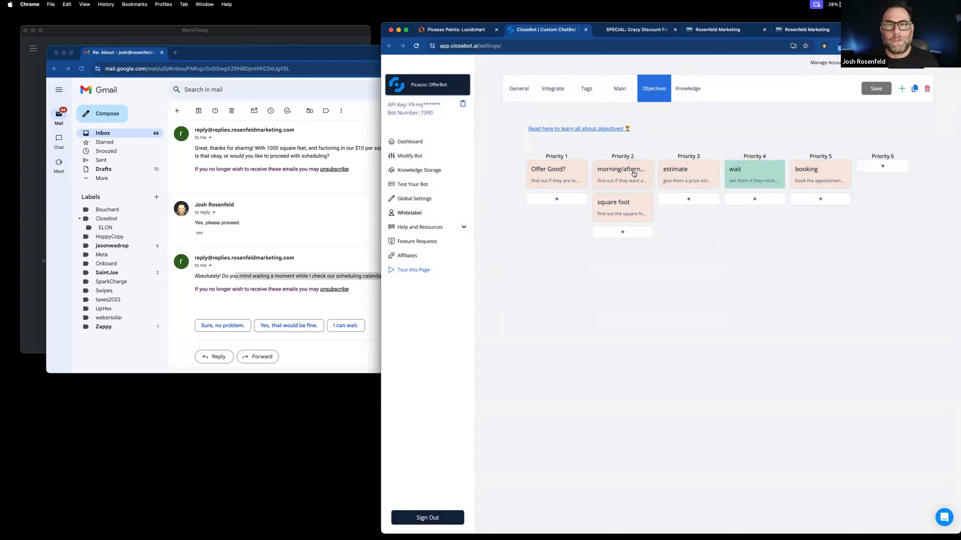
# In the Rosenfeld Marketing CRM, open the test lead's contact record and examine the CloseBot "Goals Accomplished" checkboxes
pyautogui.click(717, 31)
pyautogui.click(397, 129)
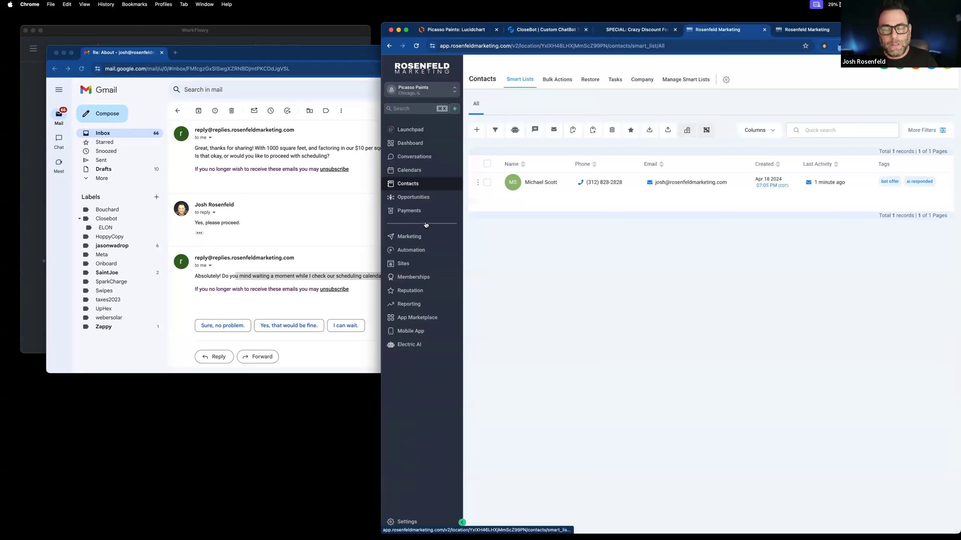
pyautogui.click(535, 183)
pyautogui.scroll(-8, 527, 381)
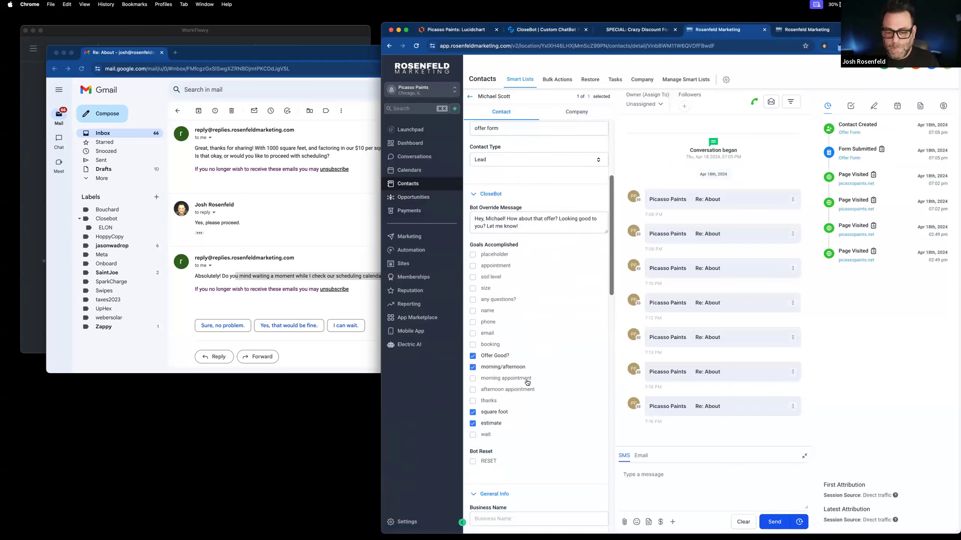
# Mark the "wait" goal as accomplished on the test lead's contact record
pyautogui.click(473, 338)
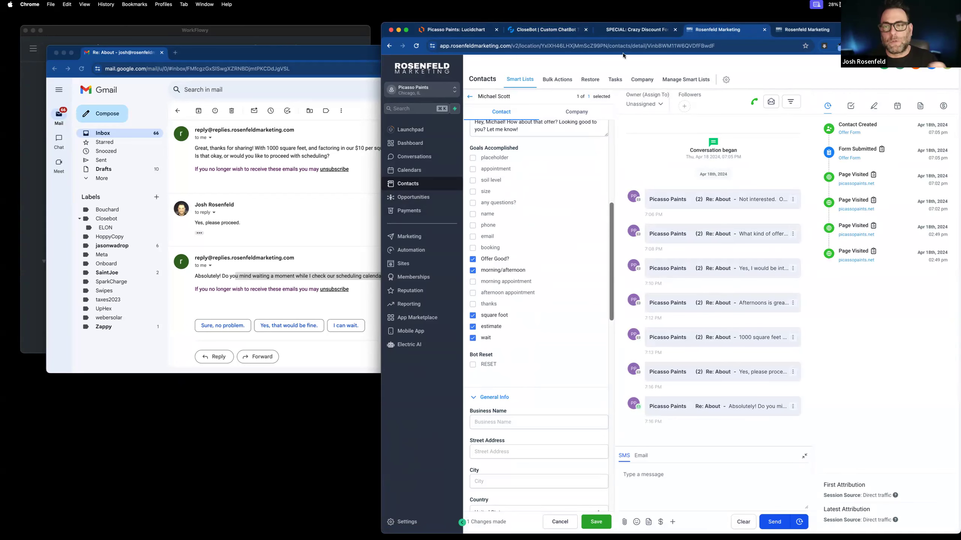
pyautogui.click(537, 29)
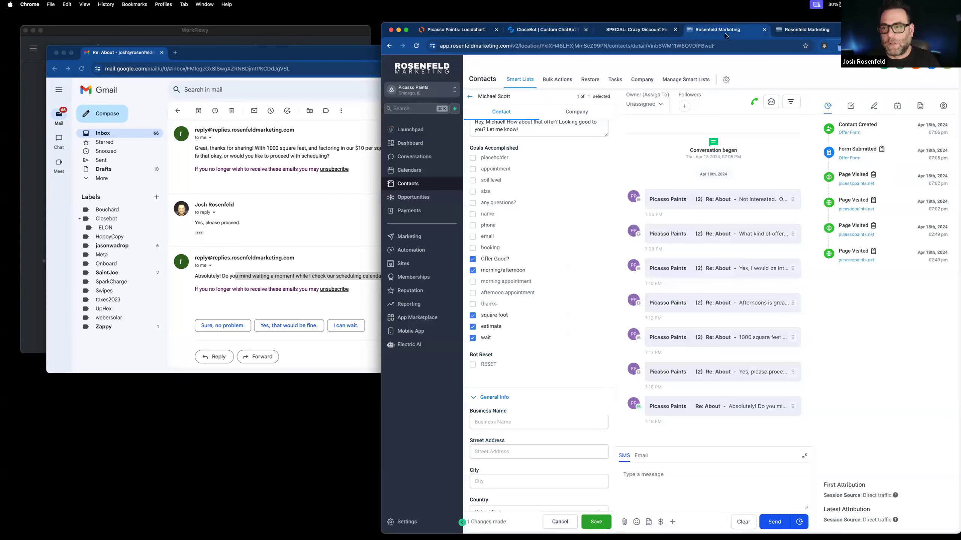
pyautogui.click(720, 31)
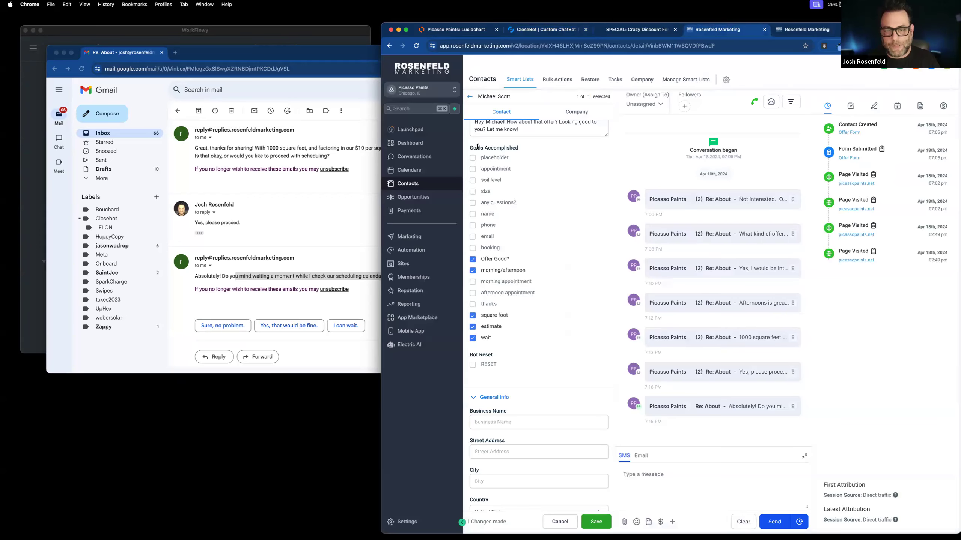
pyautogui.scroll(-1, 477, 146)
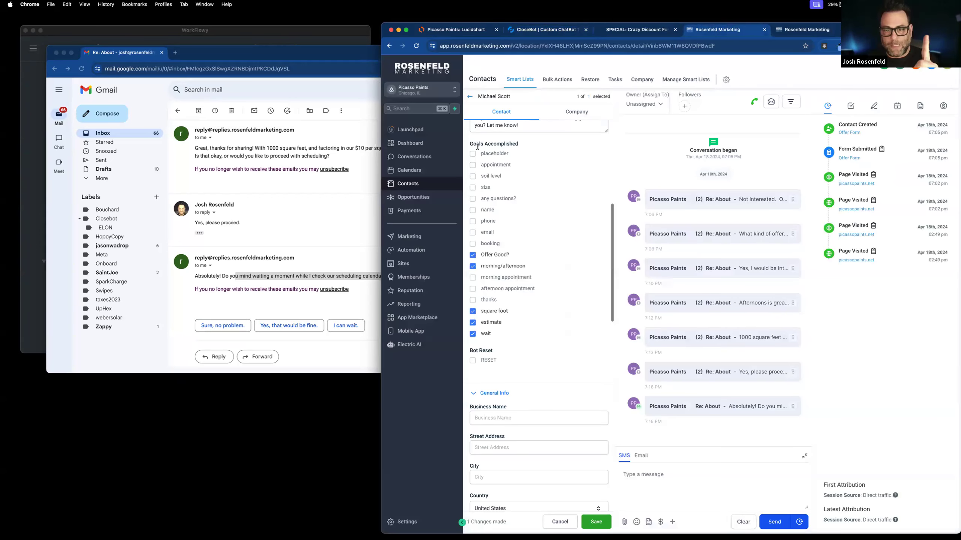
# Compare the CloseBot objectives with the lead's accomplished goals and the OfferBot flowchart in Lucidchart
pyautogui.click(545, 31)
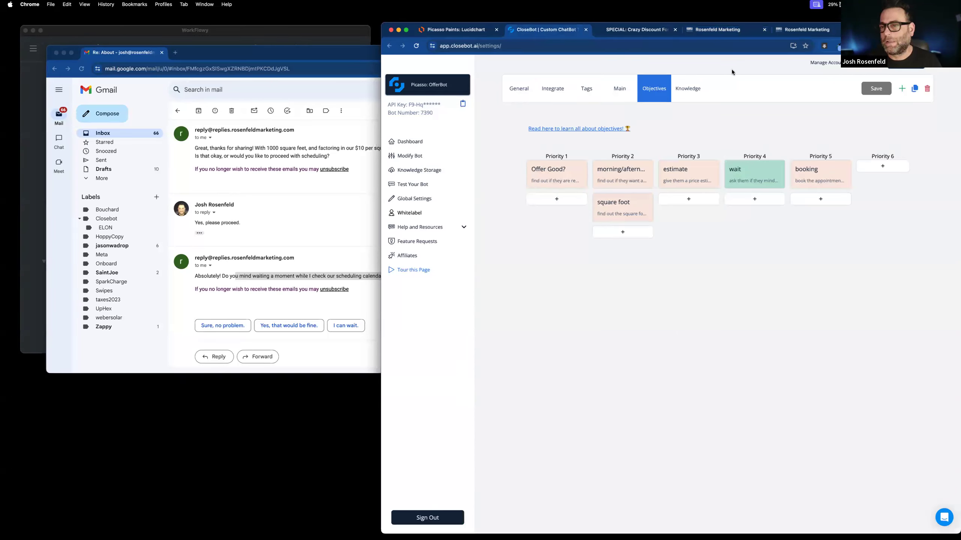
pyautogui.click(700, 31)
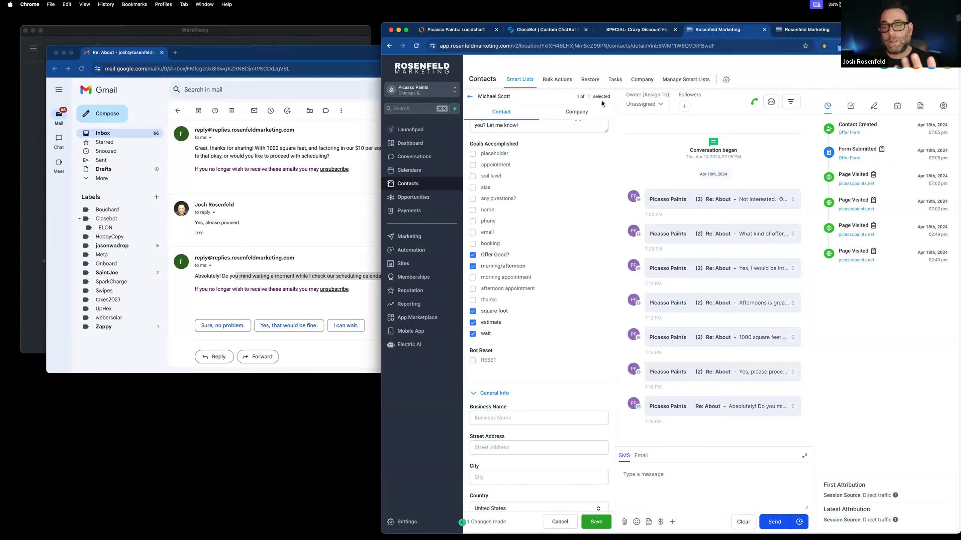
pyautogui.click(453, 29)
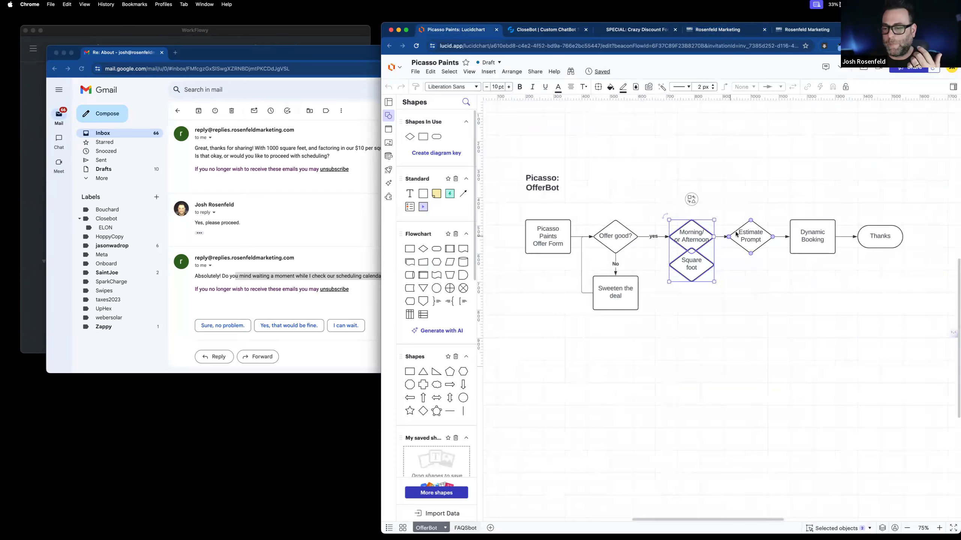
pyautogui.click(581, 27)
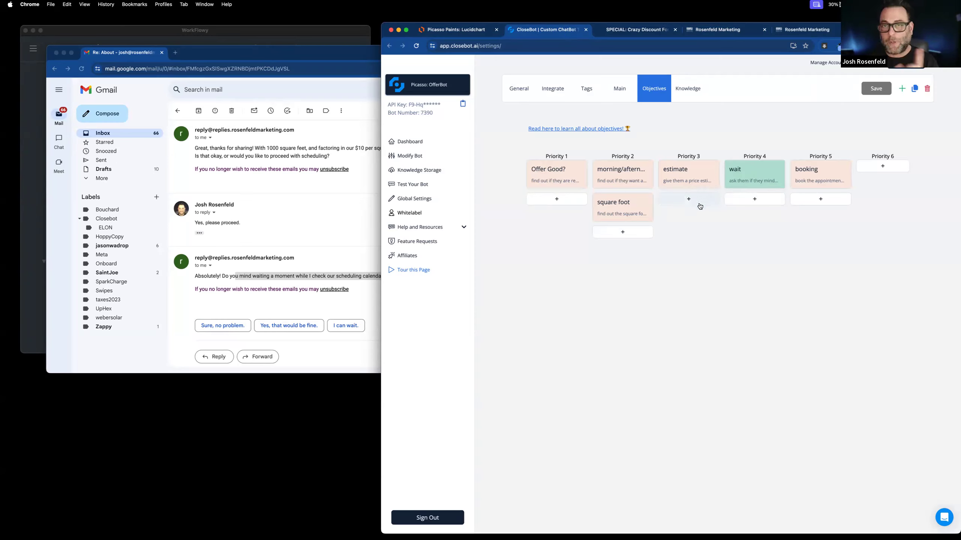
# In the Rosenfeld Marketing CRM, create a new automation workflow from scratch
pyautogui.click(725, 35)
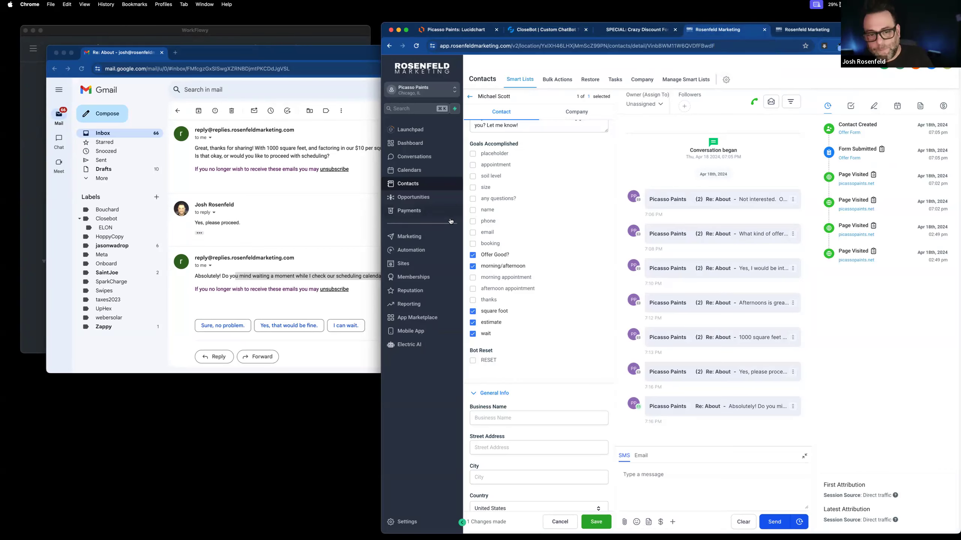
pyautogui.click(438, 249)
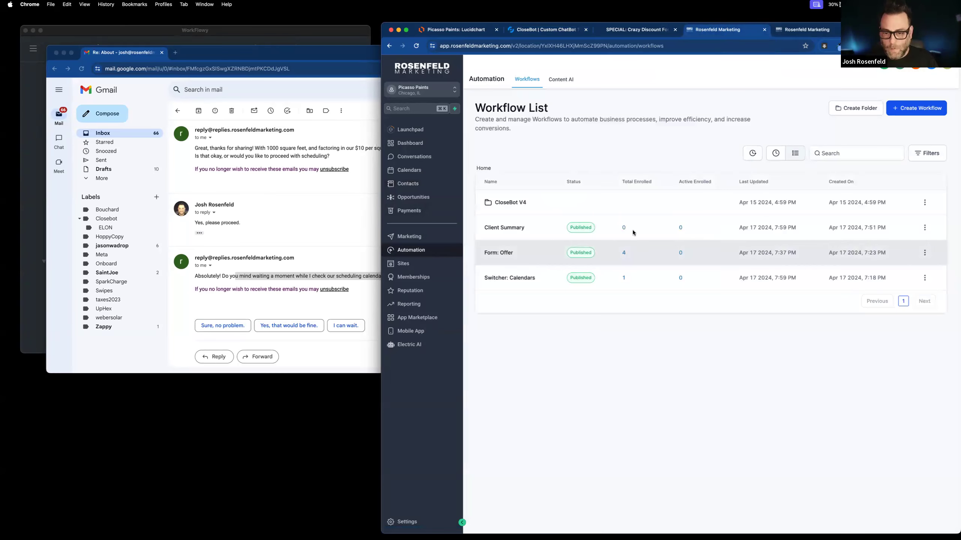
pyautogui.click(919, 108)
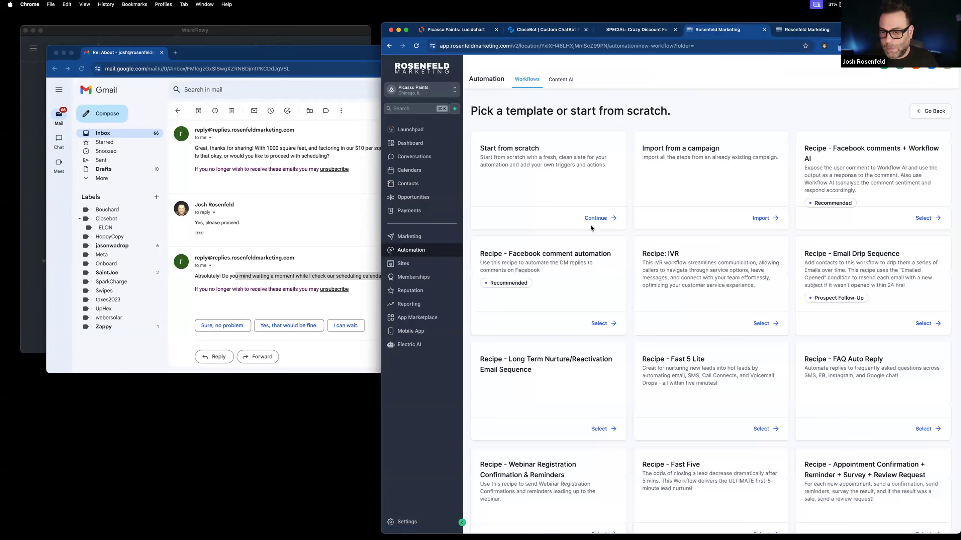
pyautogui.click(593, 218)
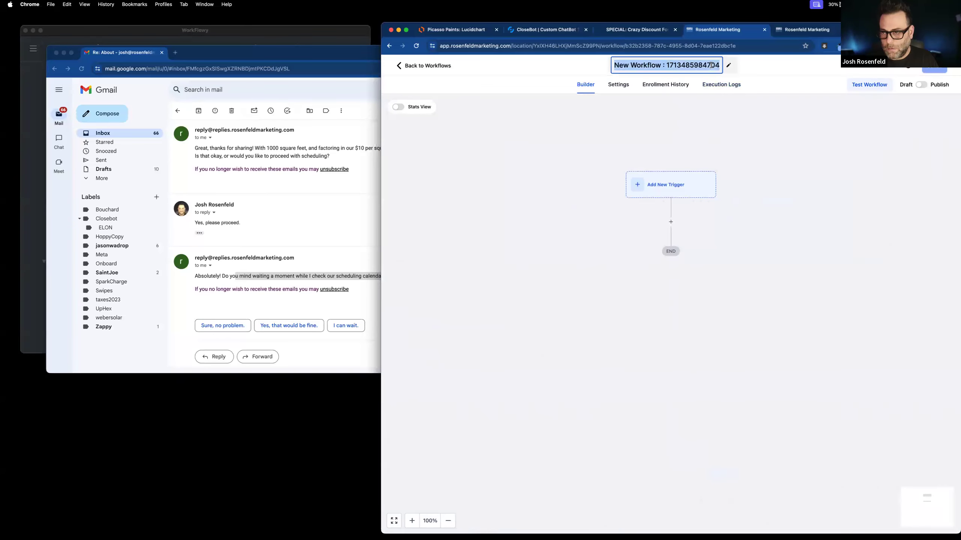
# Rename the new workflow as "Skip: Wait Step for Email"
pyautogui.click(711, 66)
pyautogui.write('S')
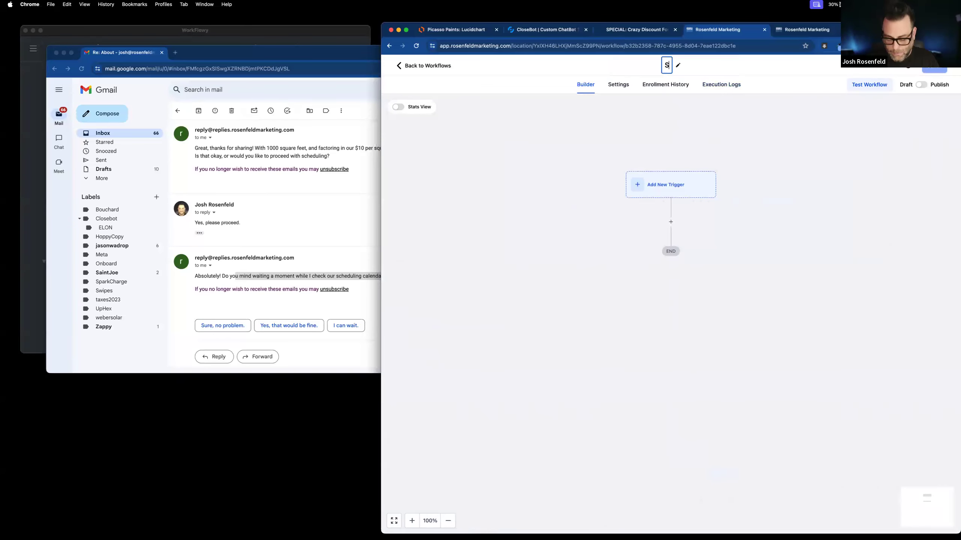
pyautogui.write('ki')
pyautogui.write('p: Eao')
pyautogui.press('BackSpace')
pyautogui.press('BackSpace')
pyautogui.press('BackSpace')
pyautogui.write('Wait Step')
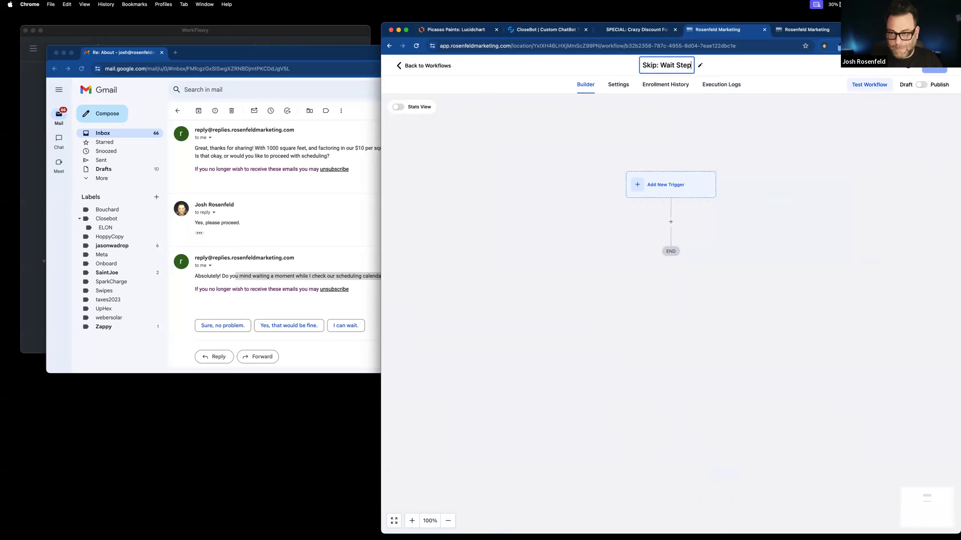
pyautogui.write(' fo')
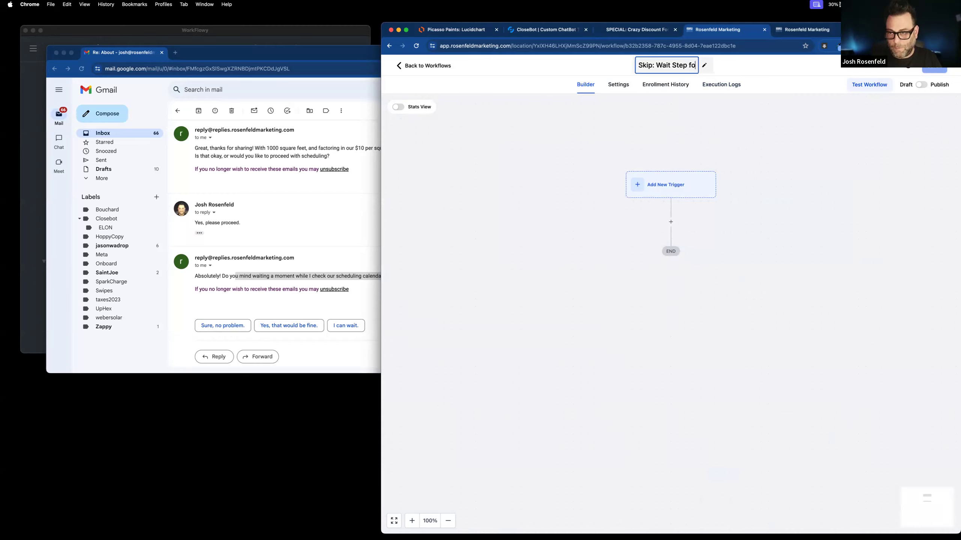
pyautogui.write('r Email')
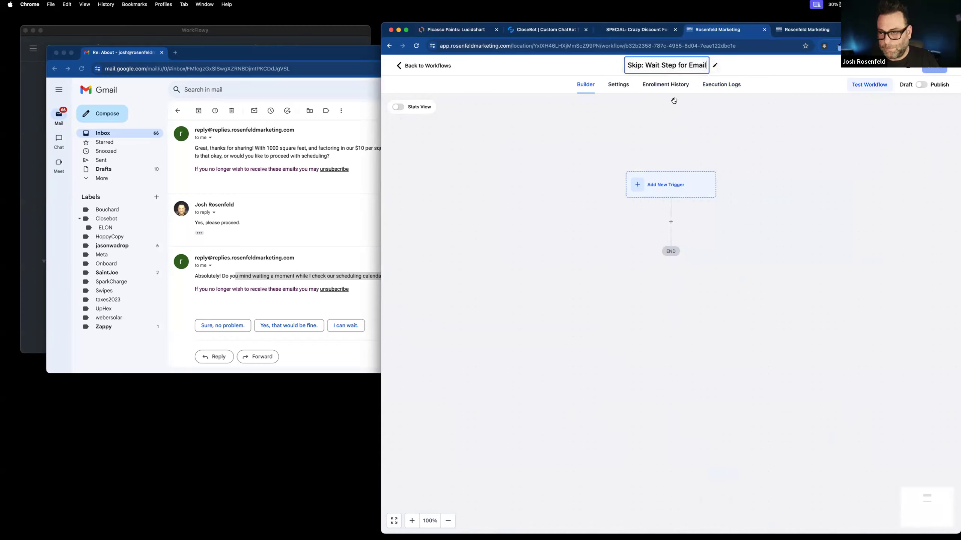
pyautogui.click(672, 112)
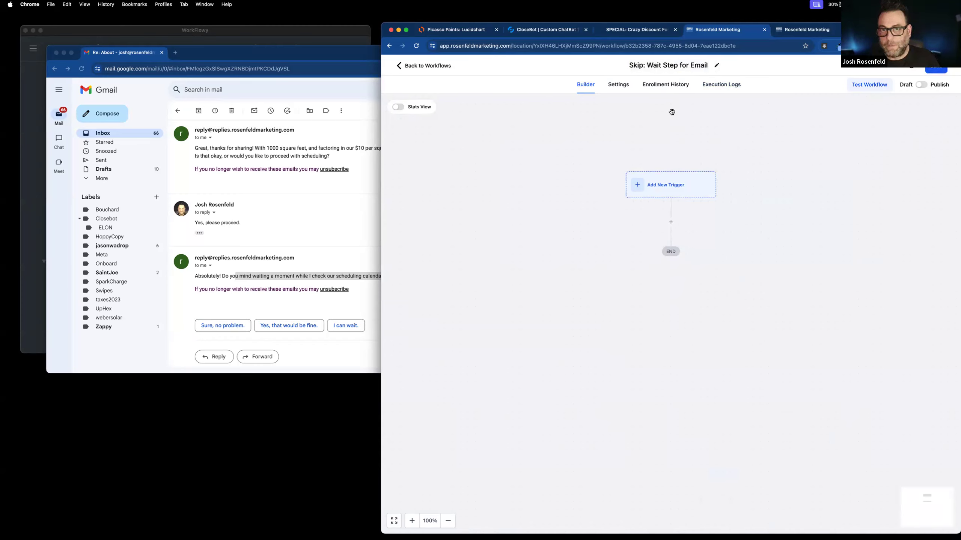
# Examine the available triggers for the "Skip: Wait Step for Email" workflow
pyautogui.click(691, 188)
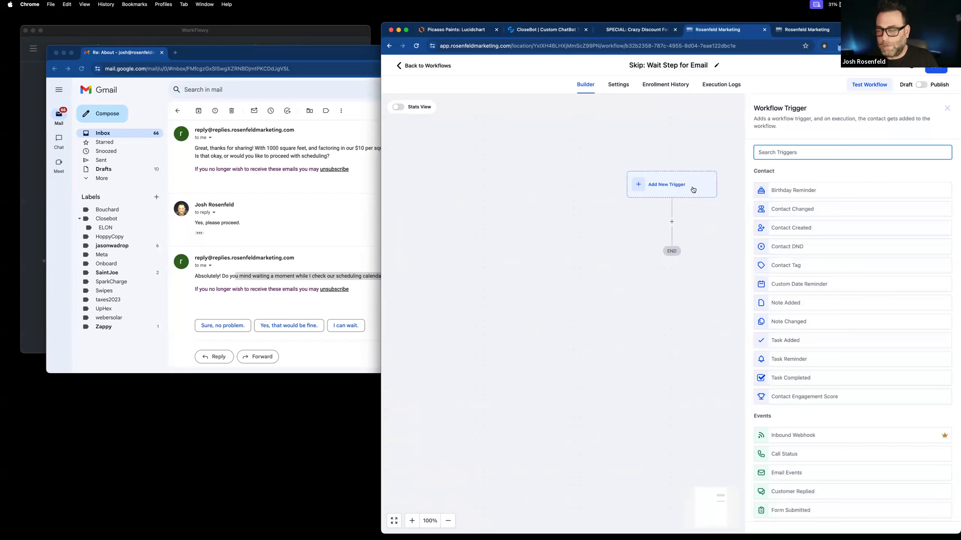
pyautogui.write('u')
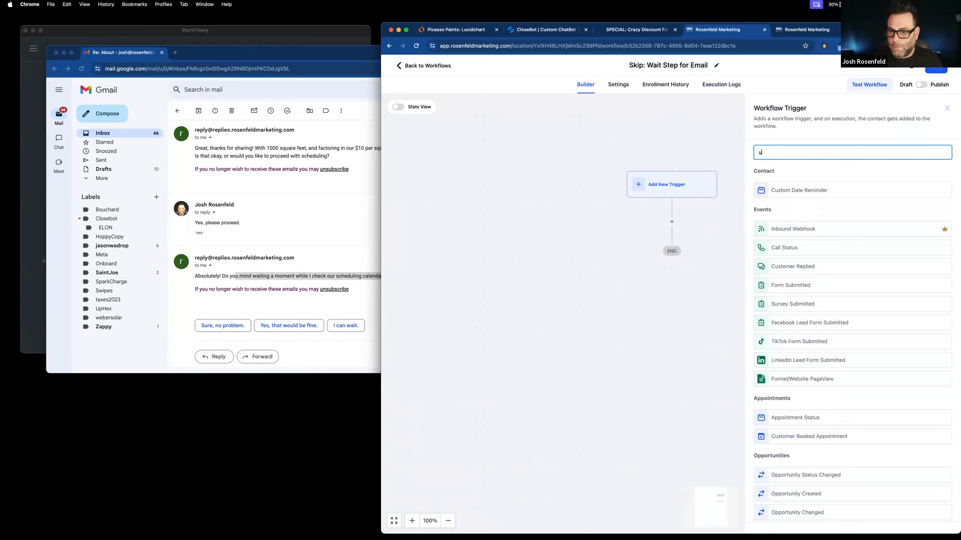
pyautogui.press('BackSpace')
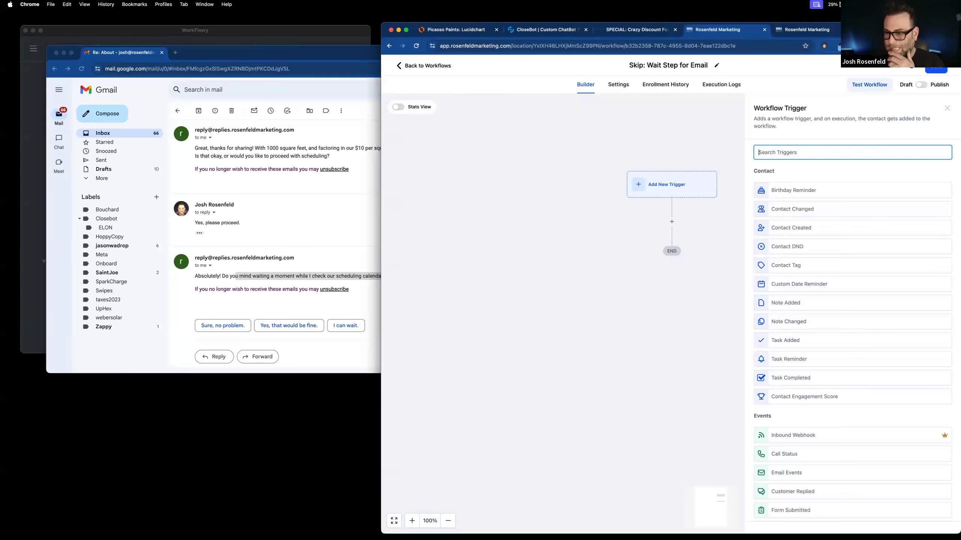
pyautogui.click(539, 185)
pyautogui.rightClick(719, 30)
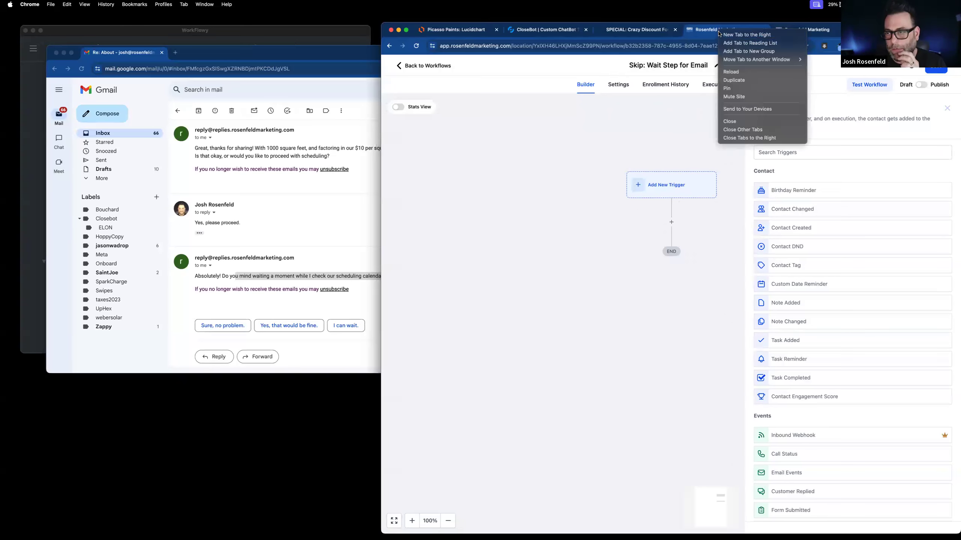
pyautogui.click(815, 35)
# In the CRM tab showing the landing page builder, leave the page and open the "Form: Offer" automation workflow
pyautogui.click(809, 31)
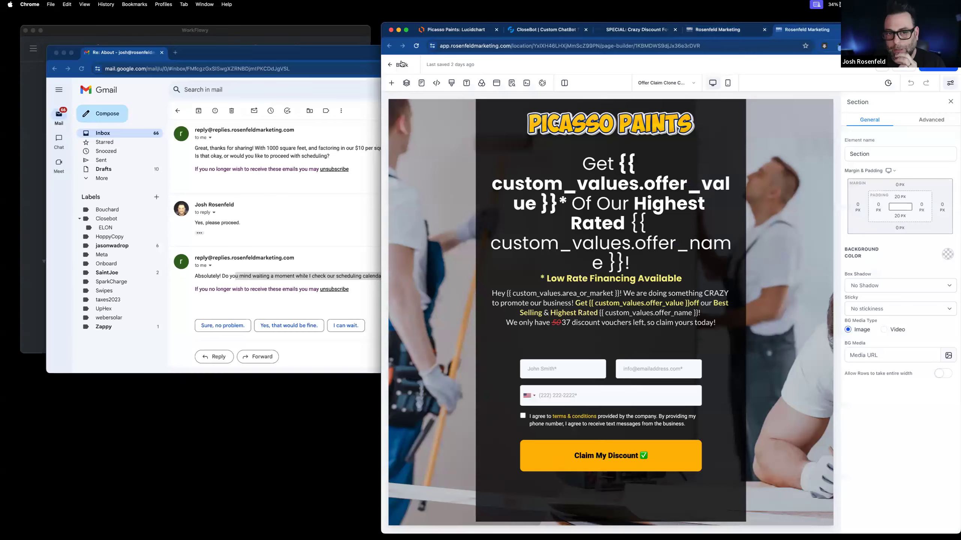
pyautogui.click(400, 66)
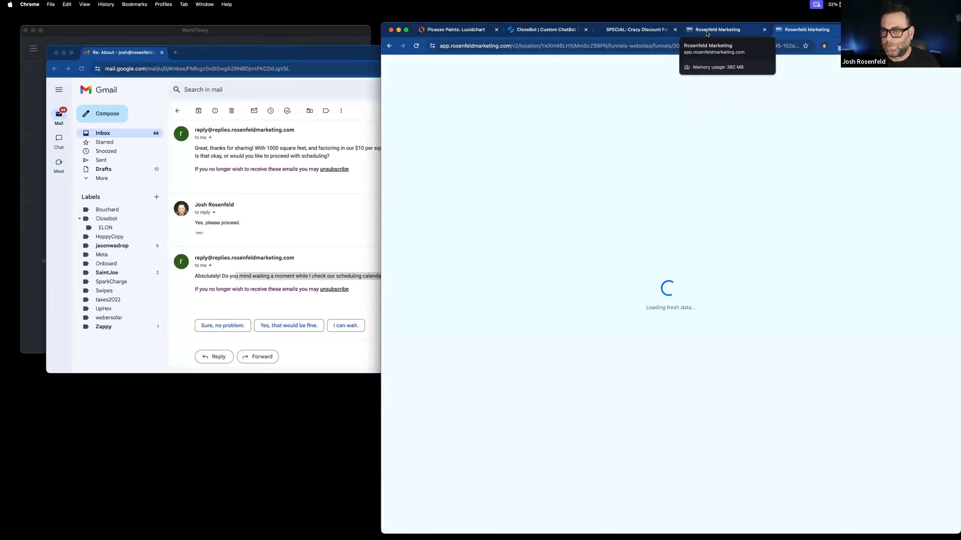
pyautogui.click(707, 32)
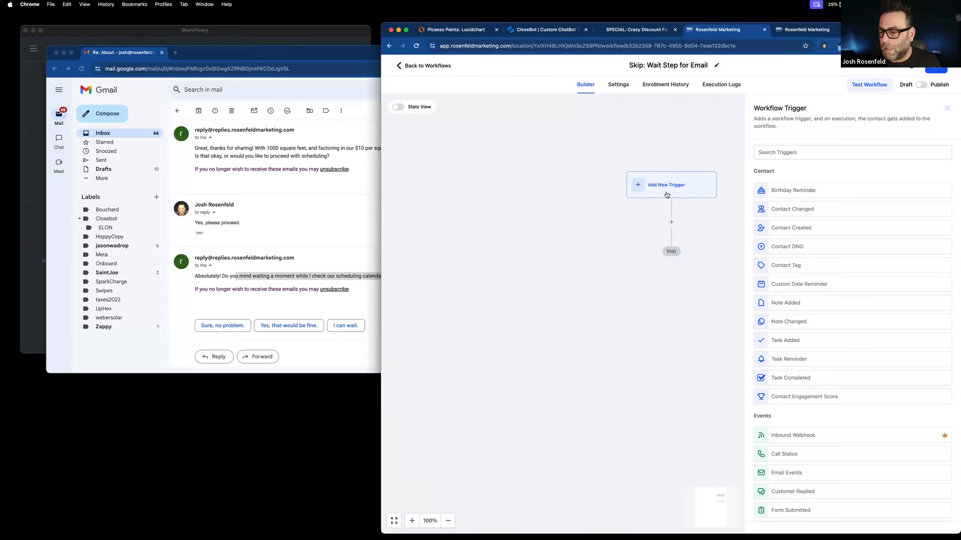
pyautogui.click(796, 28)
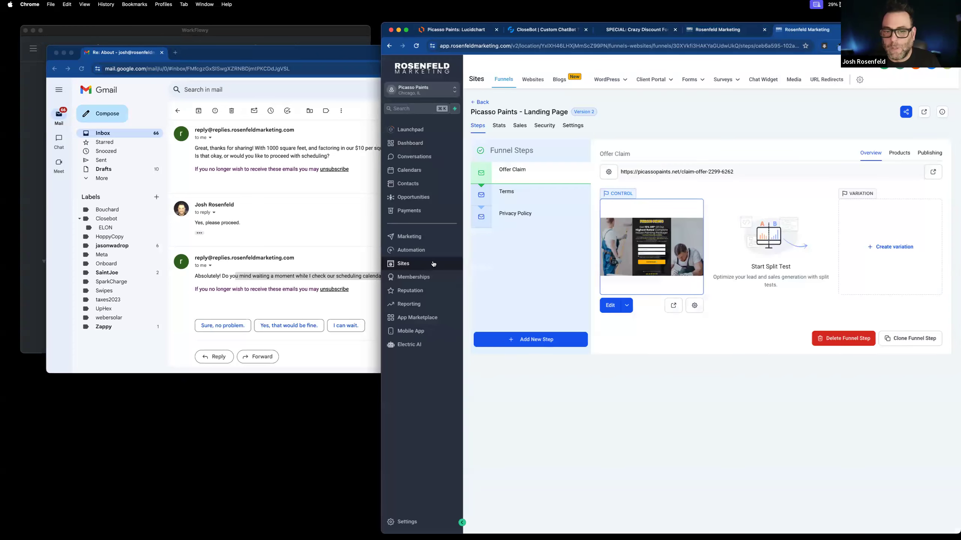
pyautogui.click(404, 522)
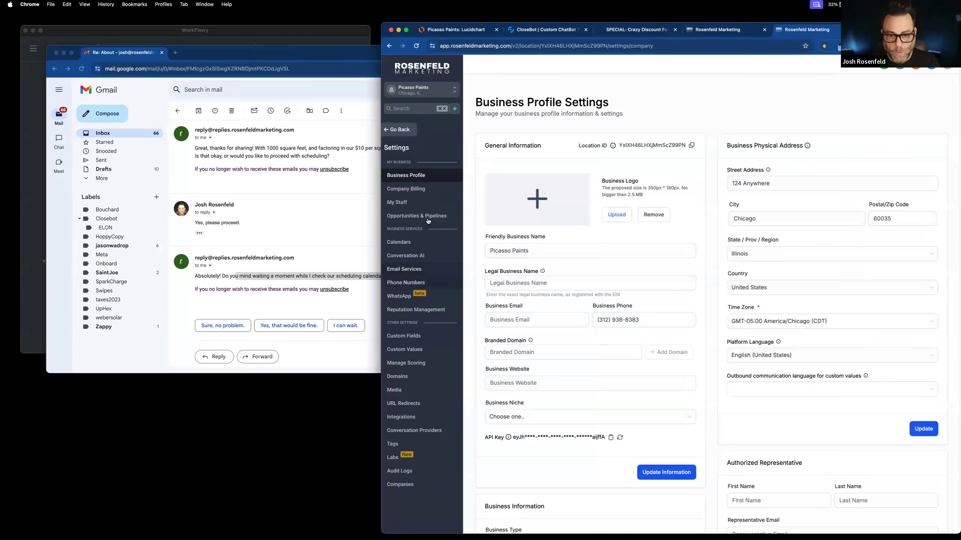
pyautogui.click(398, 129)
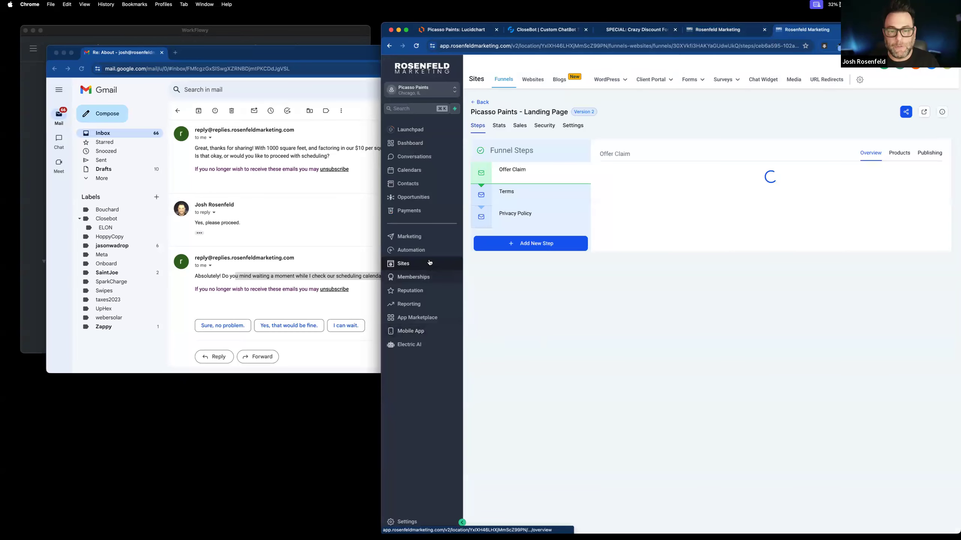
pyautogui.click(428, 256)
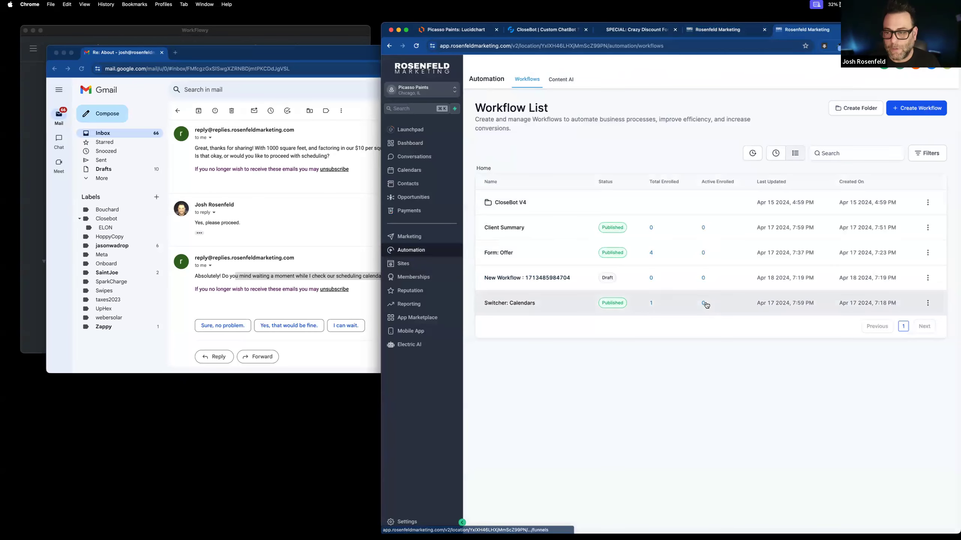
pyautogui.click(508, 256)
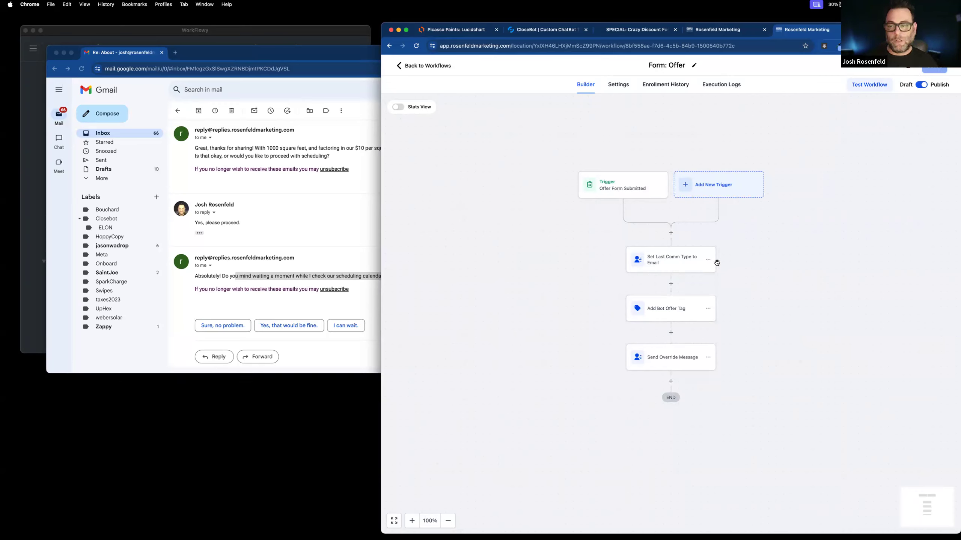
# Add an Update Contact Field action named "Skip Wait Step in Bot for Email" after "Set Last Comm Type to Email"
pyautogui.click(670, 283)
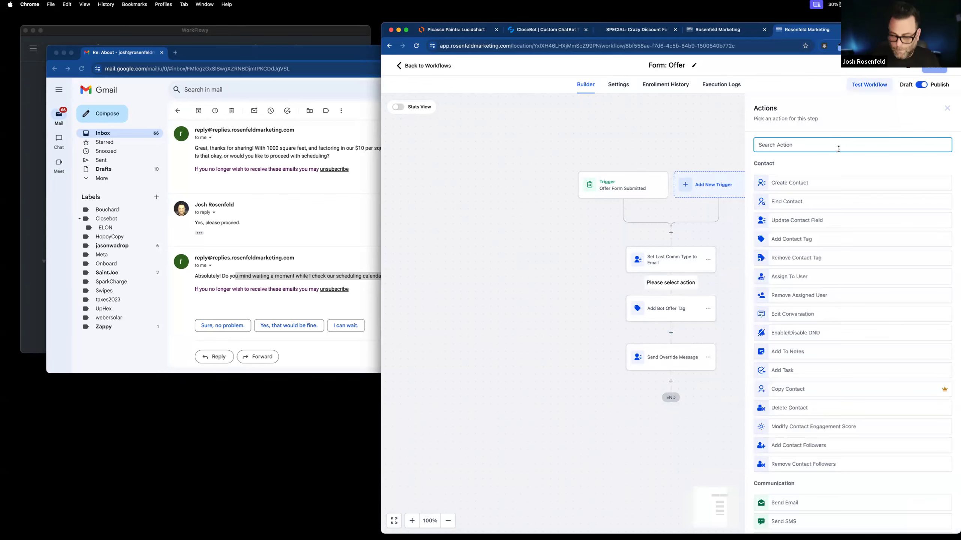
pyautogui.write('up')
pyautogui.click(844, 194)
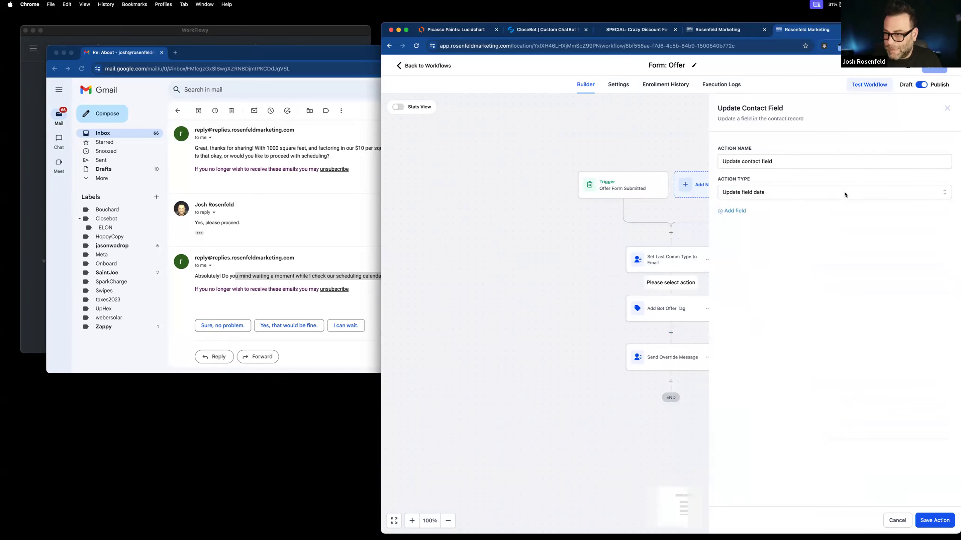
pyautogui.click(788, 162)
pyautogui.press('super+a')
pyautogui.write('Skip Wait Step in Bot for Emak')
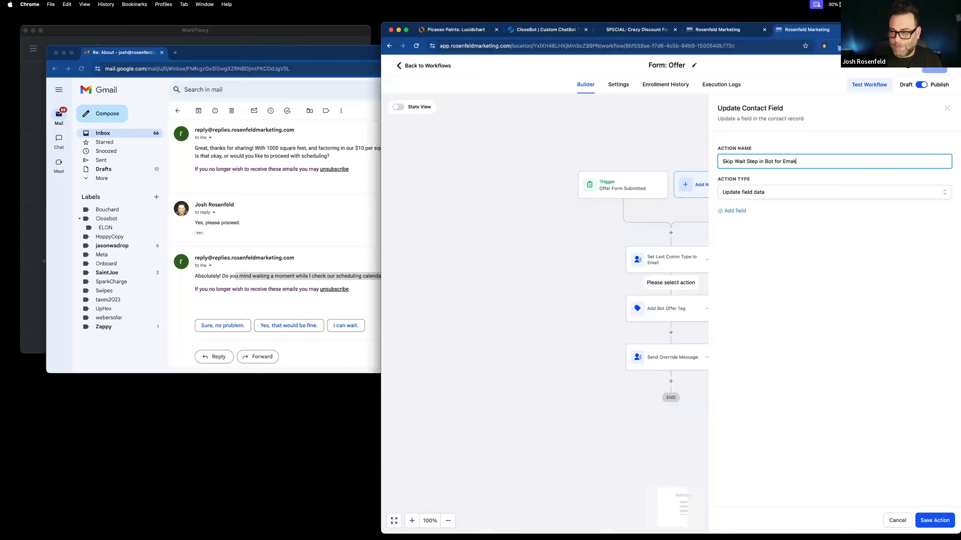
pyautogui.press('BackSpace')
pyautogui.write('il')
# Set the action to update the Goals Accomplished field with "wait", and save the action
pyautogui.click(739, 214)
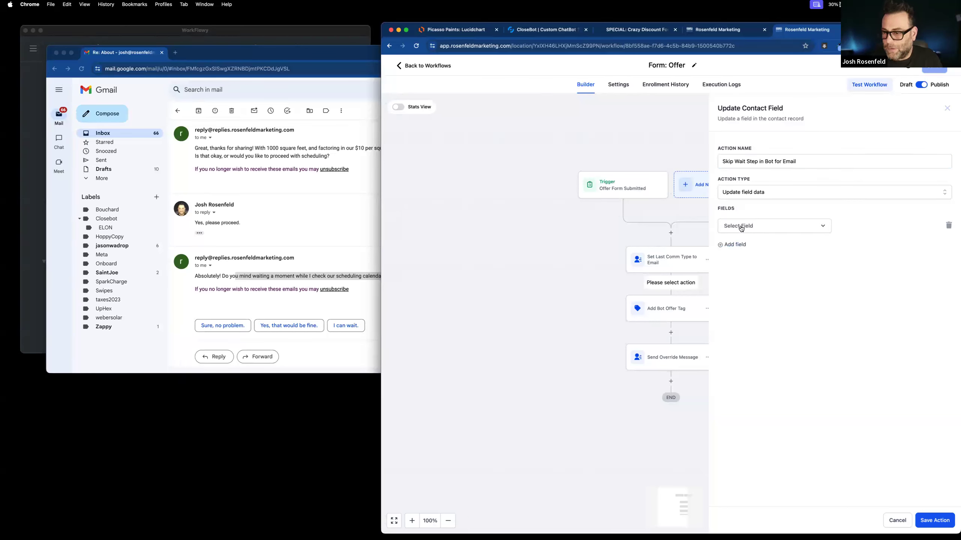
pyautogui.click(742, 229)
pyautogui.write('go')
pyautogui.click(748, 278)
pyautogui.click(858, 227)
pyautogui.scroll(-3, 865, 292)
pyautogui.click(858, 318)
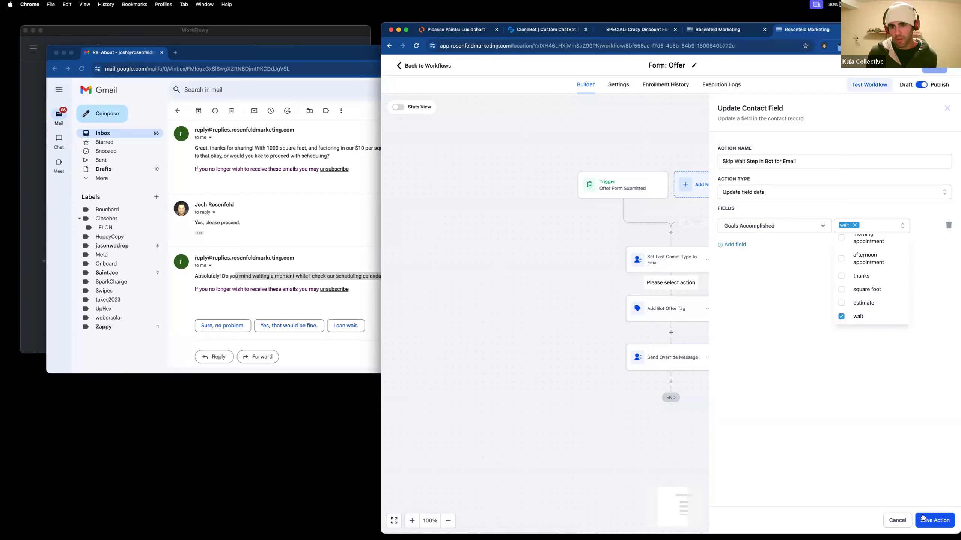
pyautogui.click(923, 518)
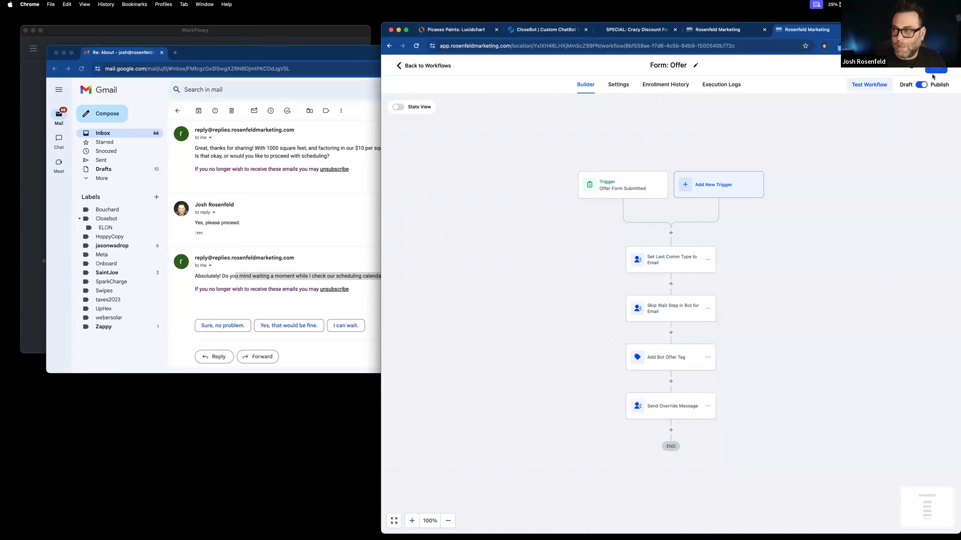
# Save the "Form: Offer" workflow and highlight the bot's question about waiting in the Gmail thread
pyautogui.click(935, 72)
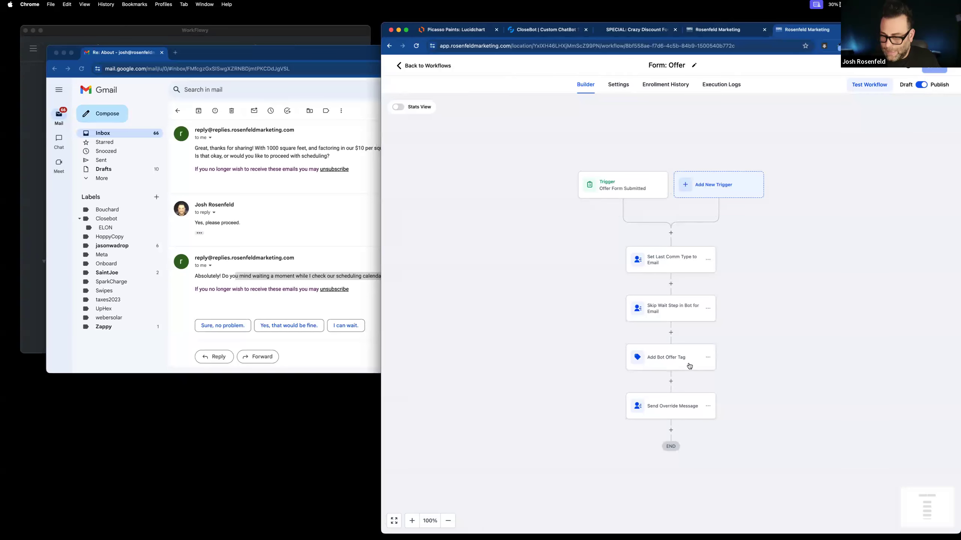
pyautogui.click(721, 30)
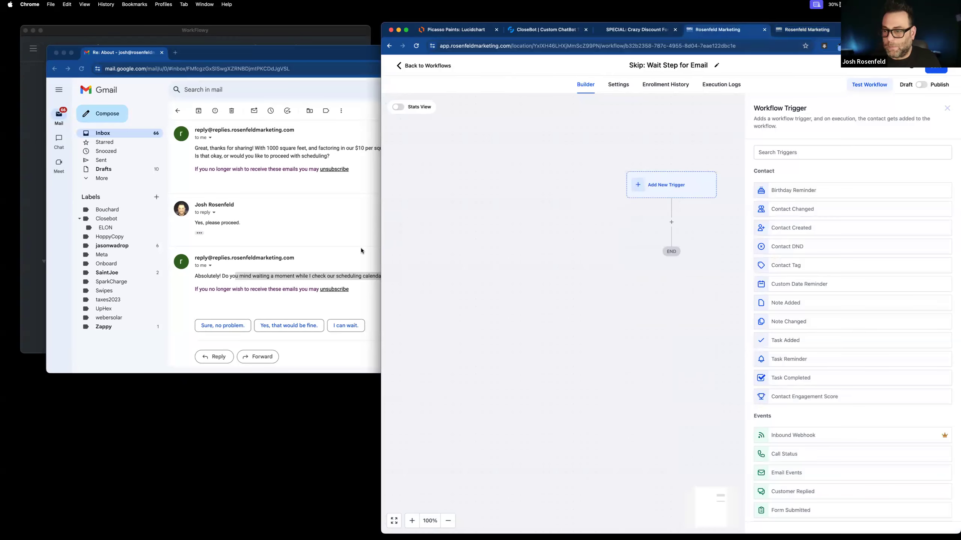
pyautogui.click(306, 246)
pyautogui.moveTo(195, 275); pyautogui.dragTo(514, 277)
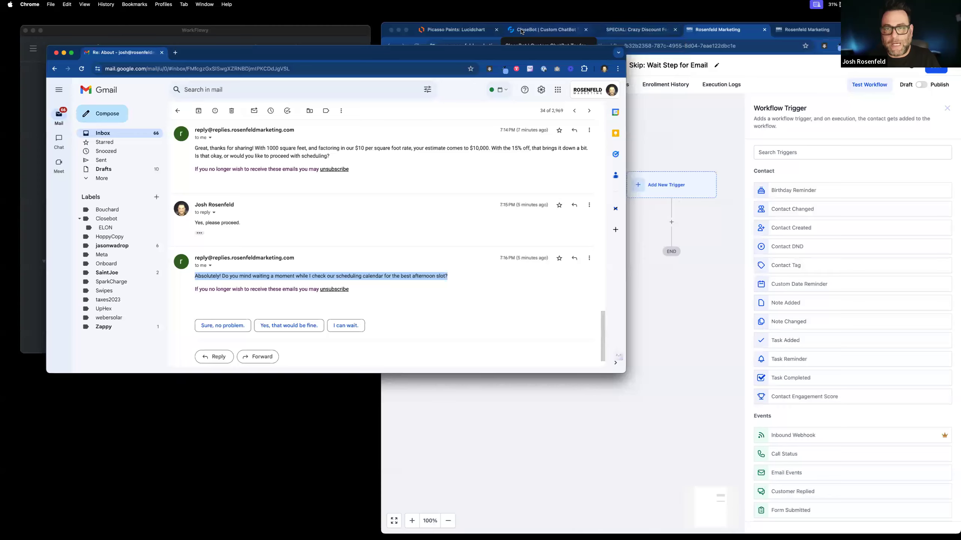
# In the CloseBot tab, try the Max Attempts option on the "square foot" objective, turn it off again, and close the objective
pyautogui.click(544, 30)
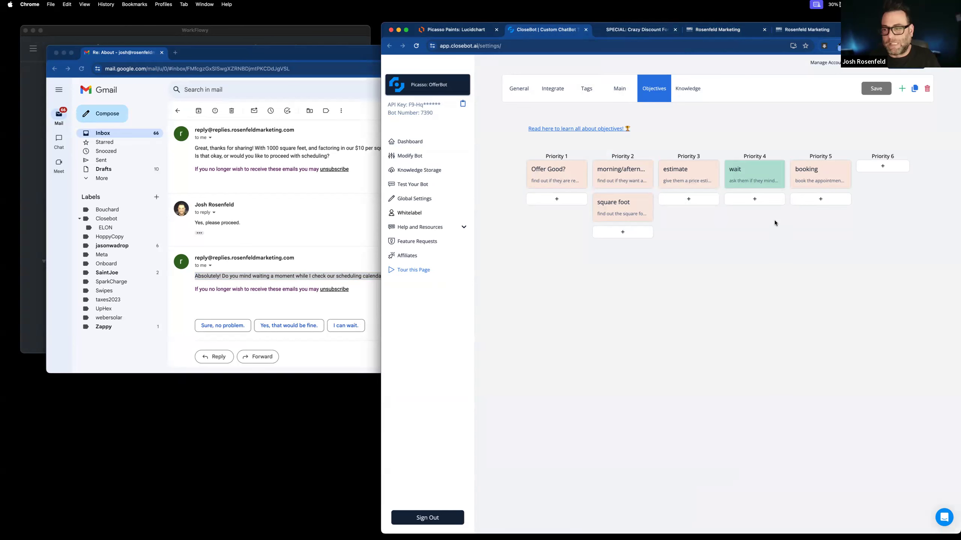
pyautogui.click(628, 210)
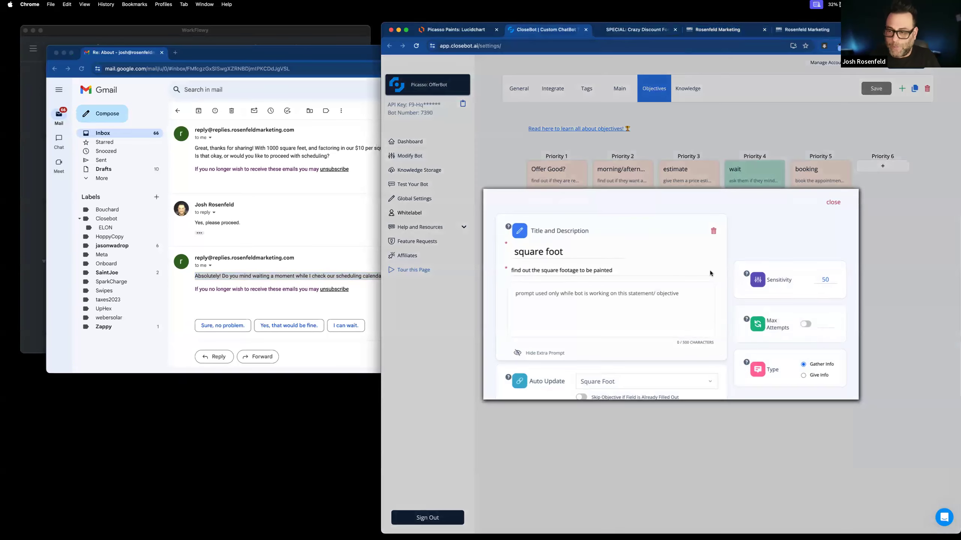
pyautogui.click(806, 324)
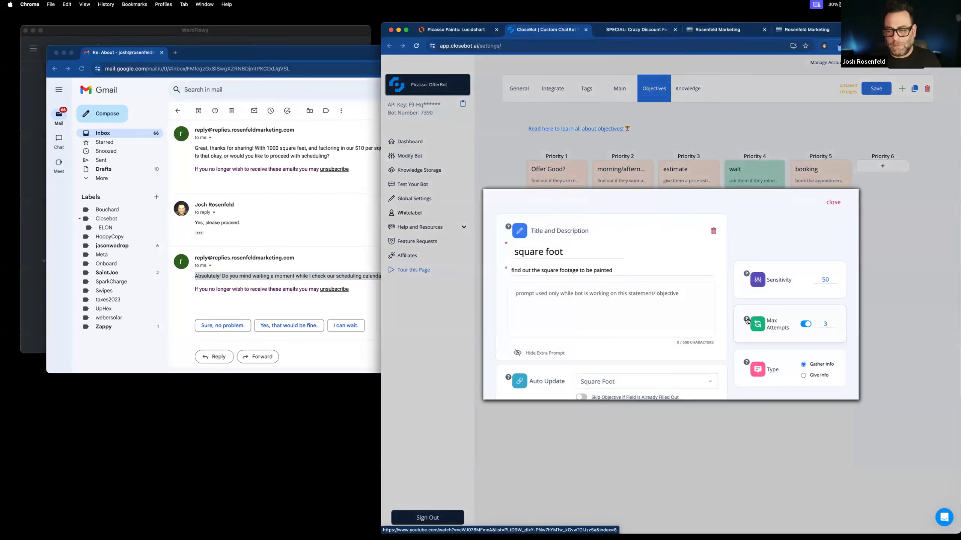
pyautogui.click(806, 324)
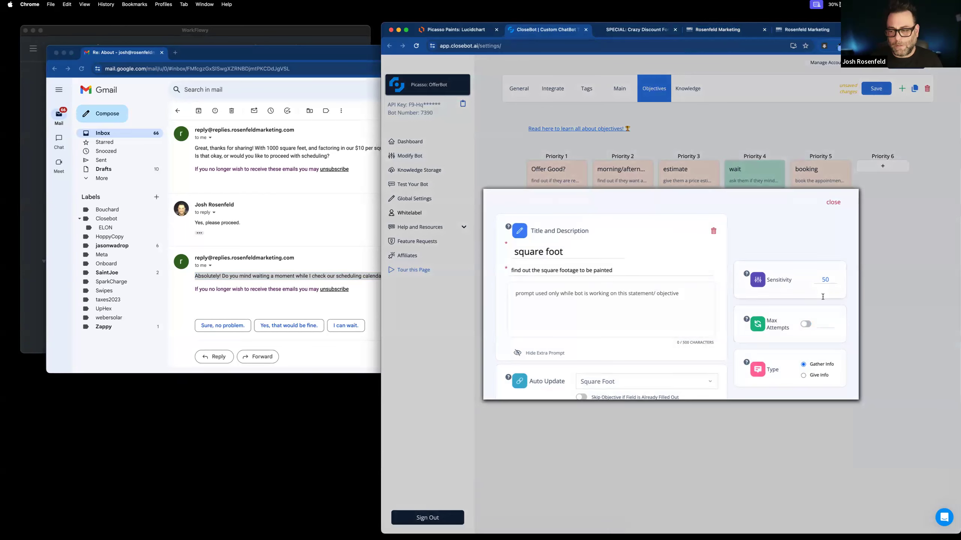
pyautogui.click(835, 204)
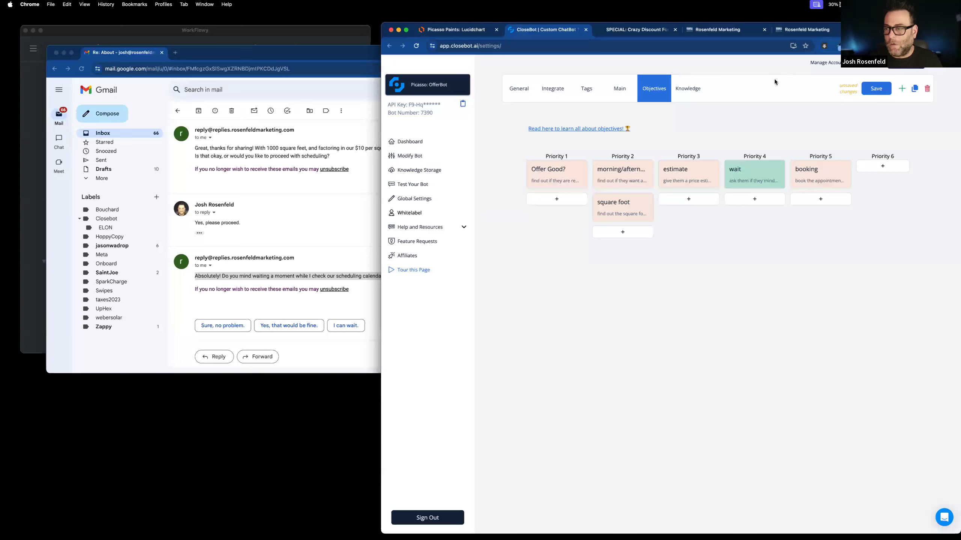
# Switch to Gmail and answer the bot's waiting question with the suggested reply "Sure, no problem."
pyautogui.click(234, 223)
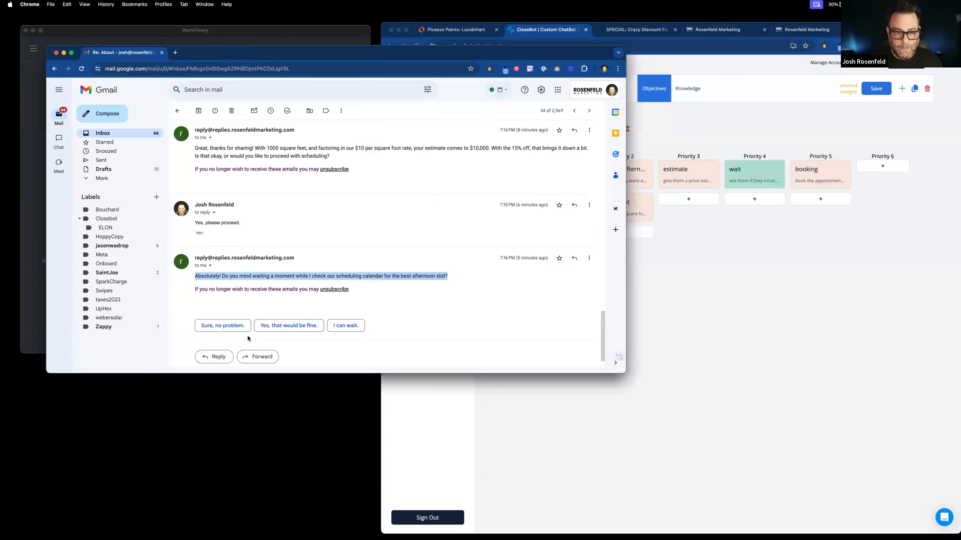
pyautogui.click(230, 327)
pyautogui.click(220, 349)
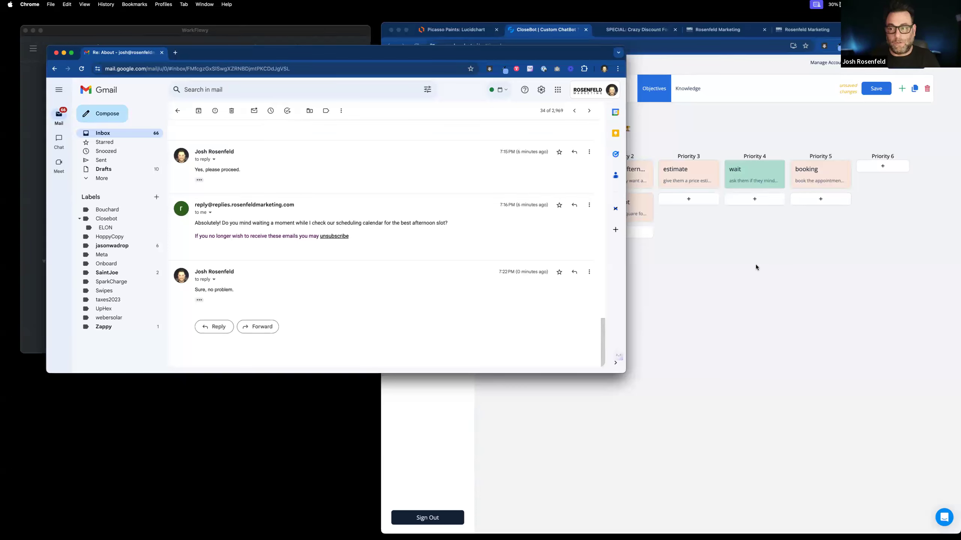
pyautogui.click(755, 264)
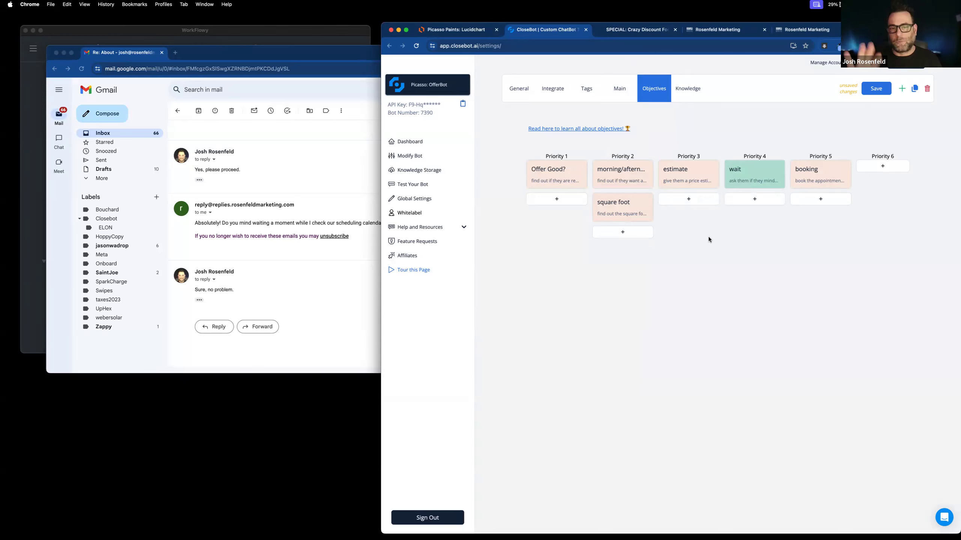
pyautogui.moveTo(696, 220); pyautogui.dragTo(807, 257)
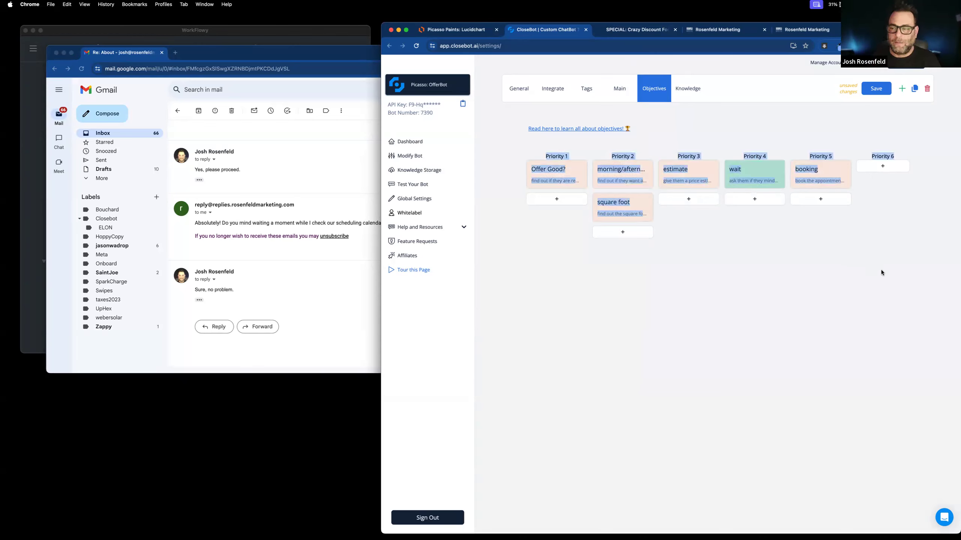
pyautogui.moveTo(881, 272); pyautogui.dragTo(530, 155)
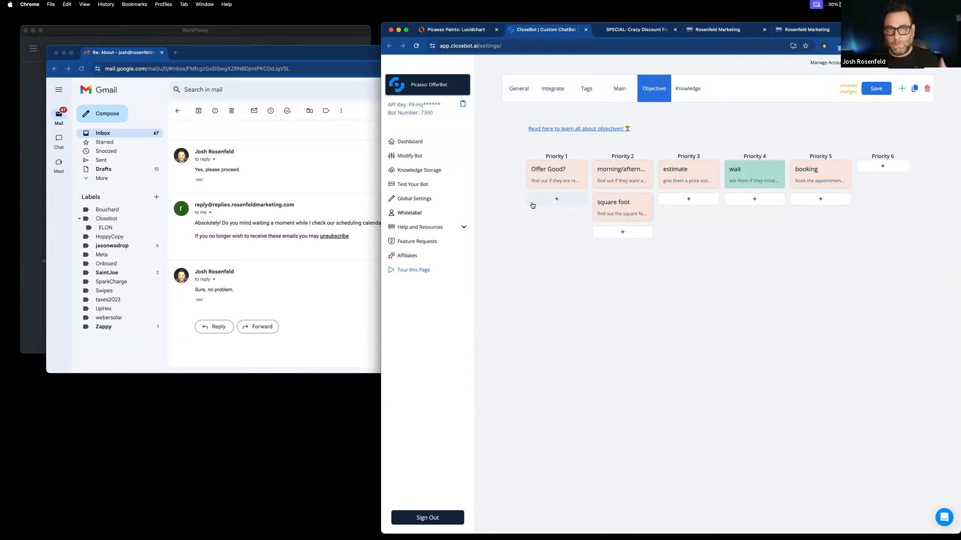
# Display the bot's new message in the Gmail thread and send the suggested reply "Sounds great! See you then!"
pyautogui.click(328, 270)
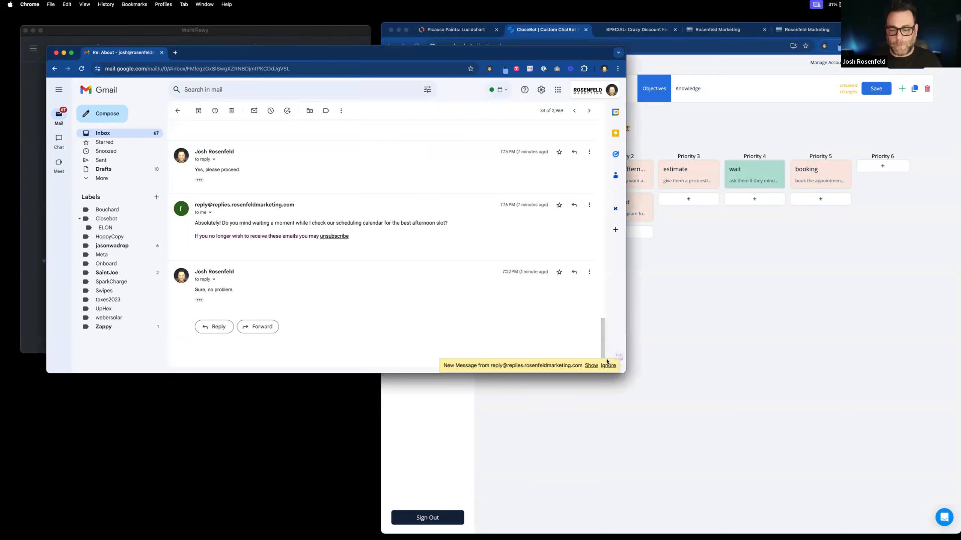
pyautogui.click(592, 365)
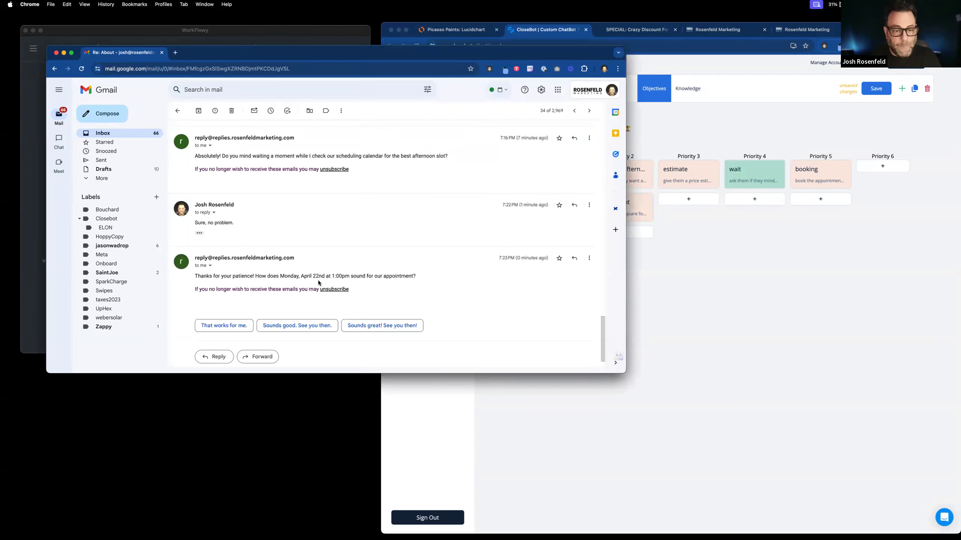
pyautogui.click(366, 326)
pyautogui.click(211, 348)
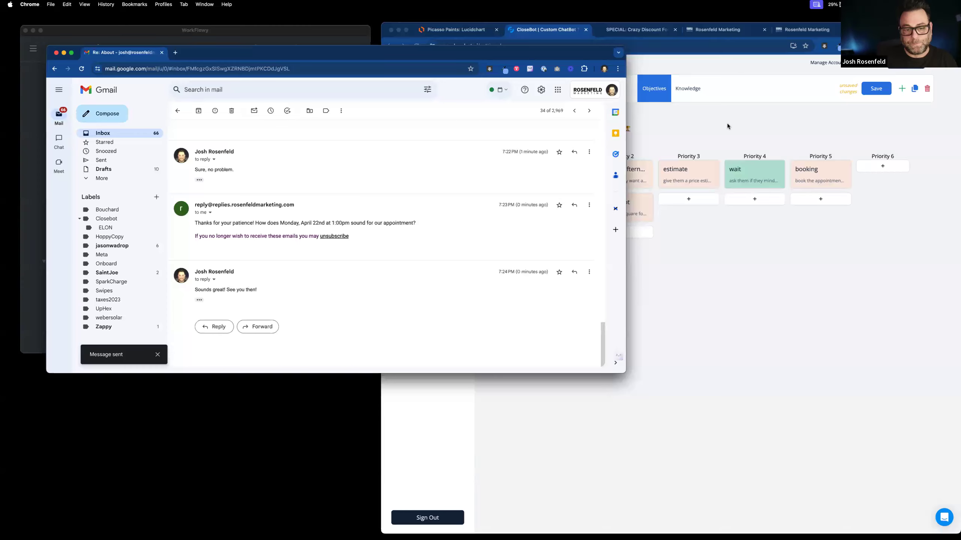
# Review the earlier messages in the email thread, back to the preferred time of day and the square footage
pyautogui.scroll(10, 465, 245)
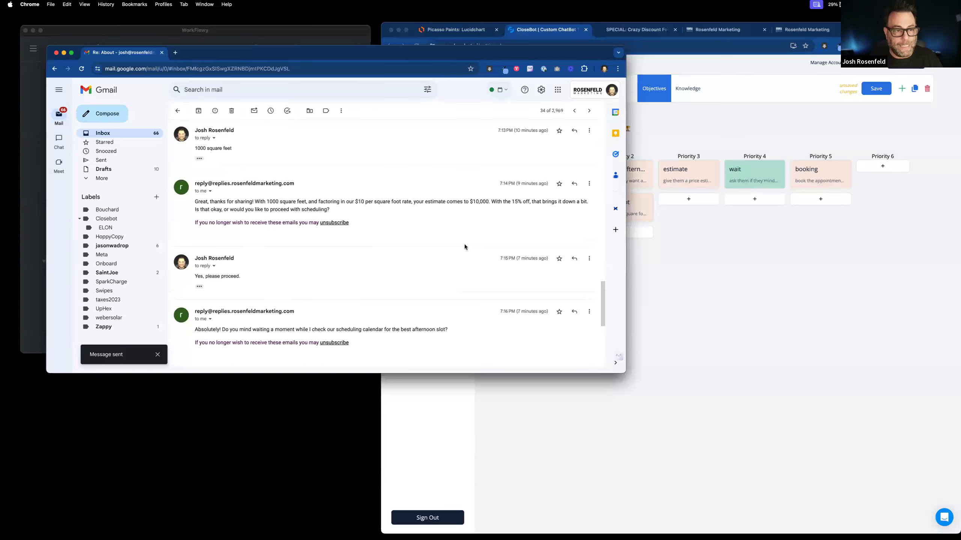
pyautogui.scroll(5, 464, 247)
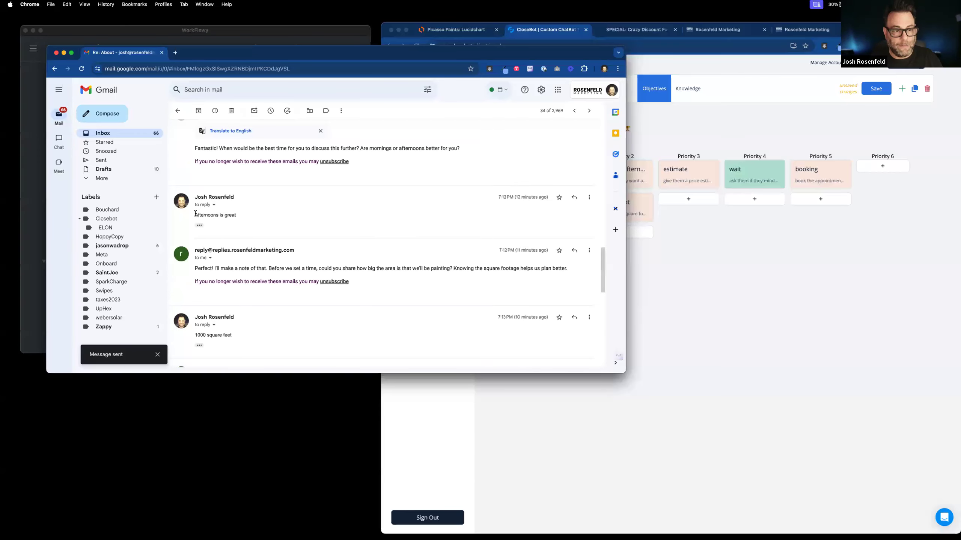
pyautogui.scroll(-15, 317, 259)
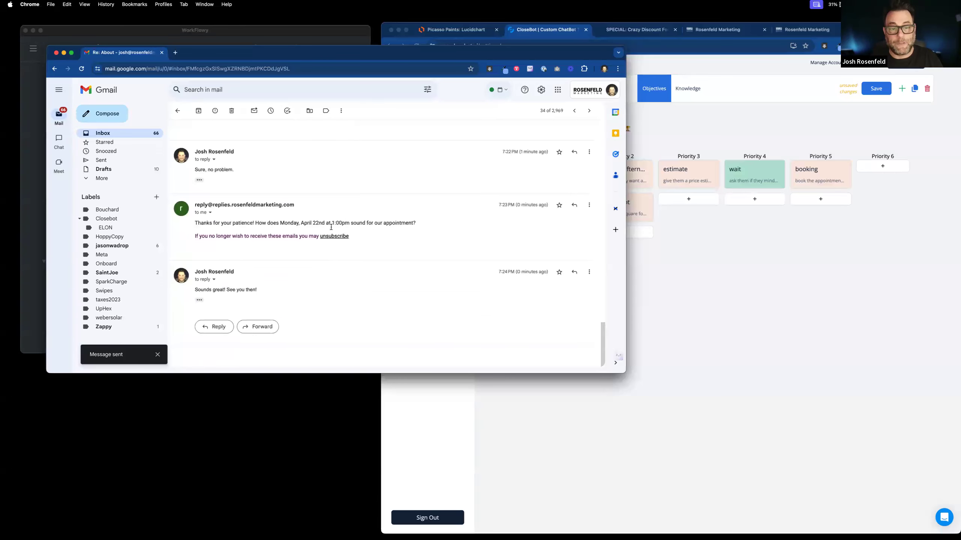
# In CloseBot, examine the calendar auto-update setting of the "booking" objective and close the objective
pyautogui.click(742, 248)
pyautogui.click(819, 182)
pyautogui.scroll(-3, 670, 365)
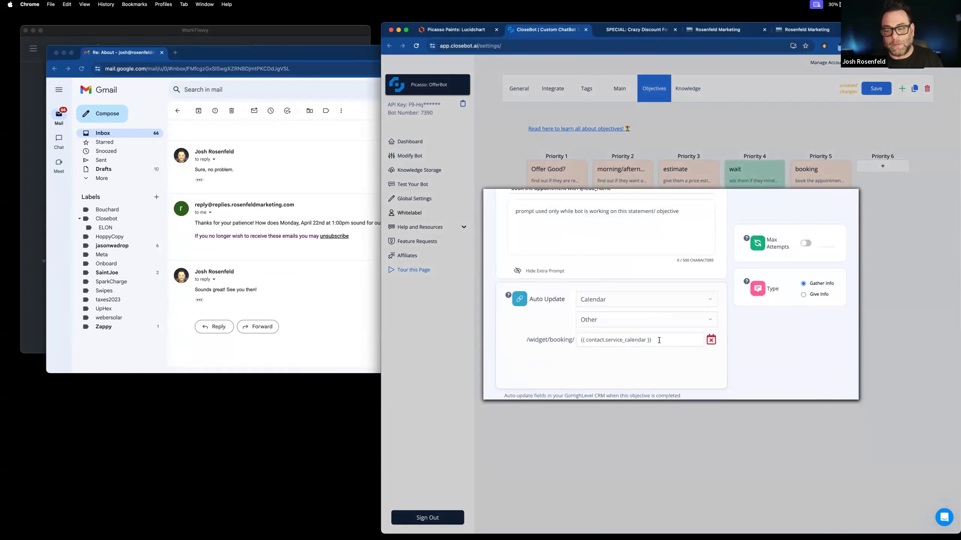
pyautogui.moveTo(659, 340); pyautogui.dragTo(561, 338)
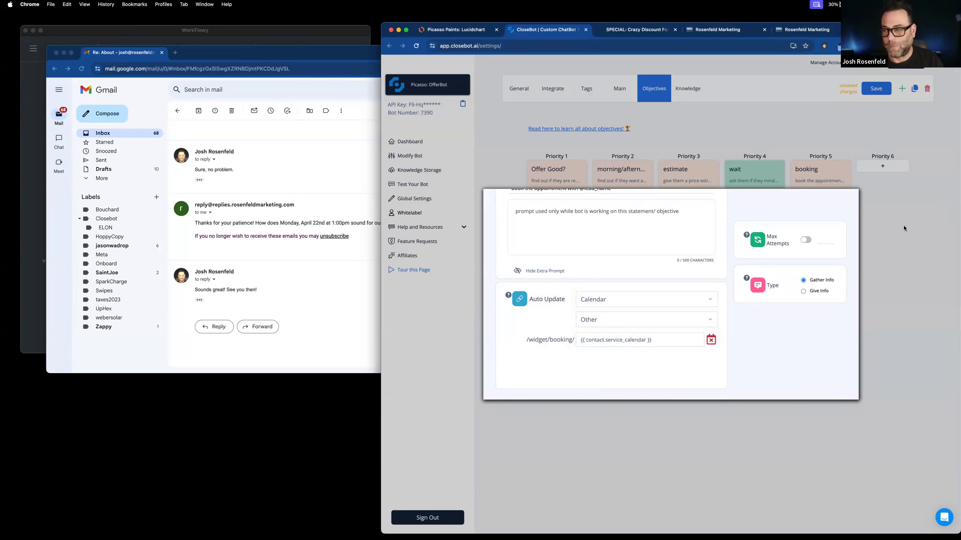
pyautogui.scroll(3, 817, 264)
pyautogui.click(832, 203)
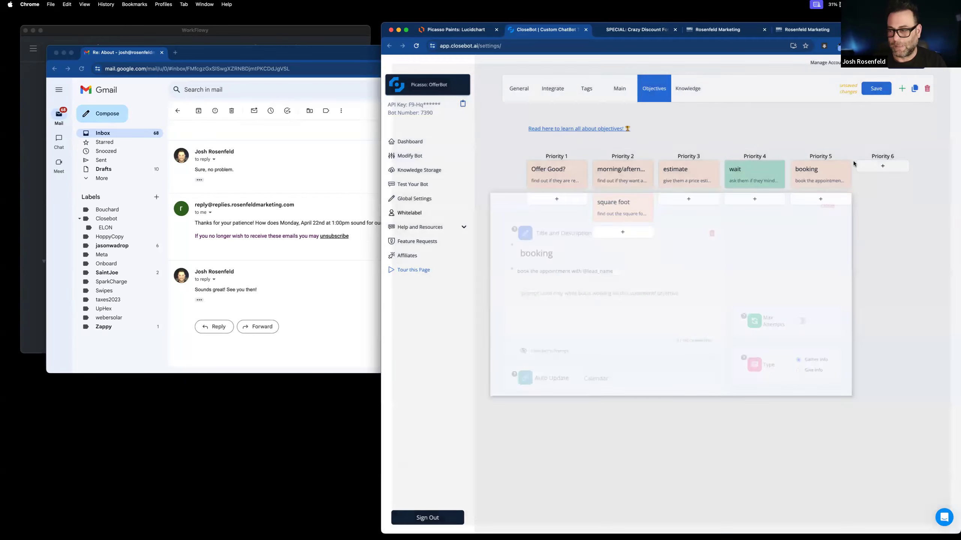
# Display the bot's newest reply in the Gmail thread and move the Gmail window out of the way
pyautogui.click(300, 285)
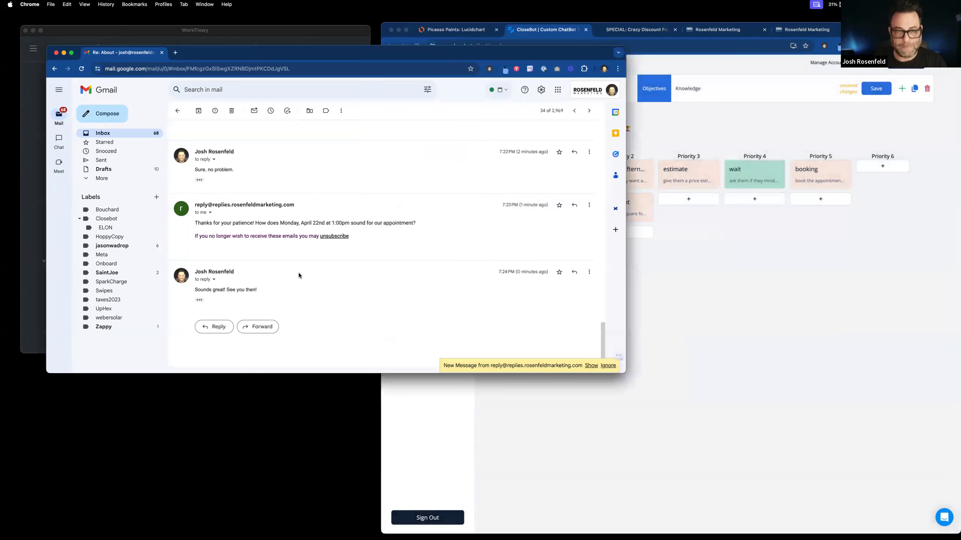
pyautogui.click(589, 365)
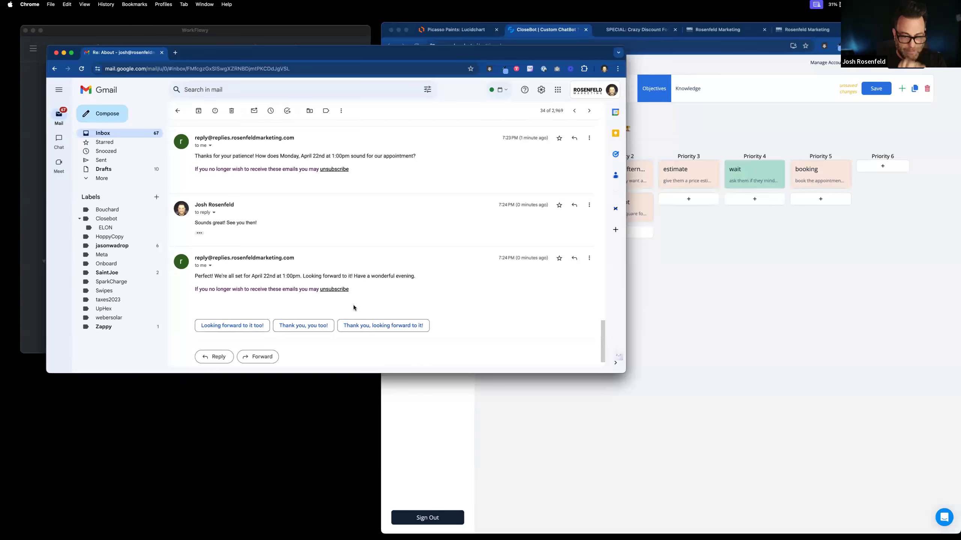
pyautogui.moveTo(496, 54); pyautogui.dragTo(613, 539)
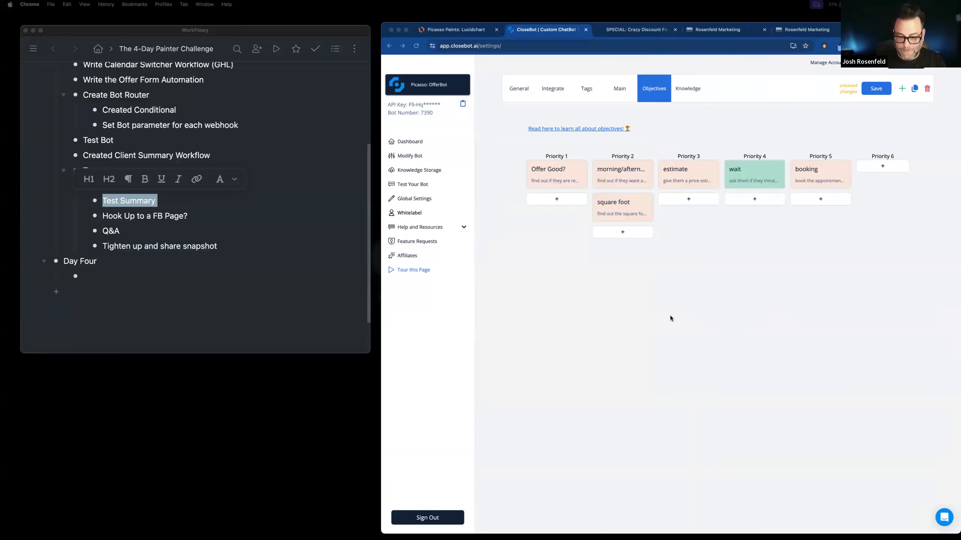
# Save the pending changes to the Picasso: OfferBot in CloseBot
pyautogui.click(807, 295)
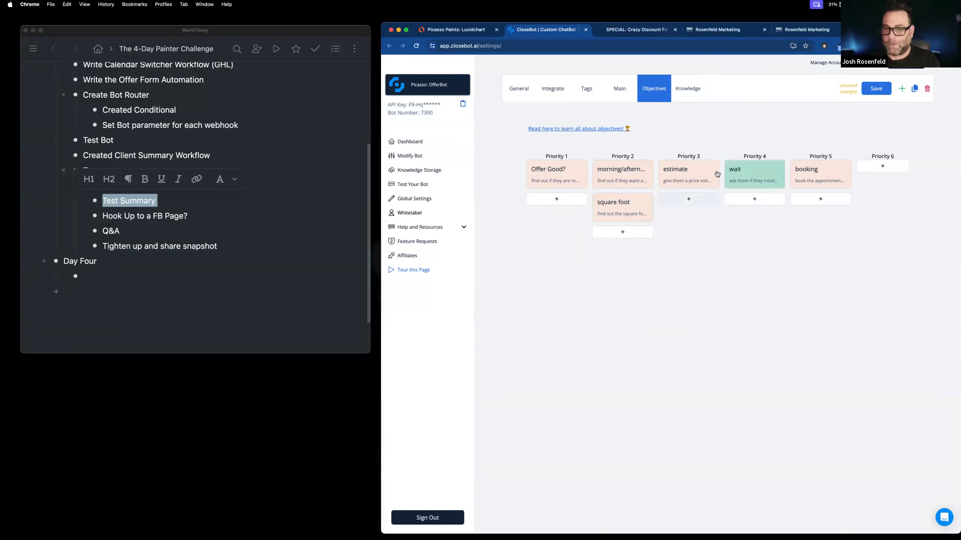
pyautogui.click(872, 89)
# Return to the CRM tabs and review the action sequence of the "Form: Offer" workflow
pyautogui.click(732, 33)
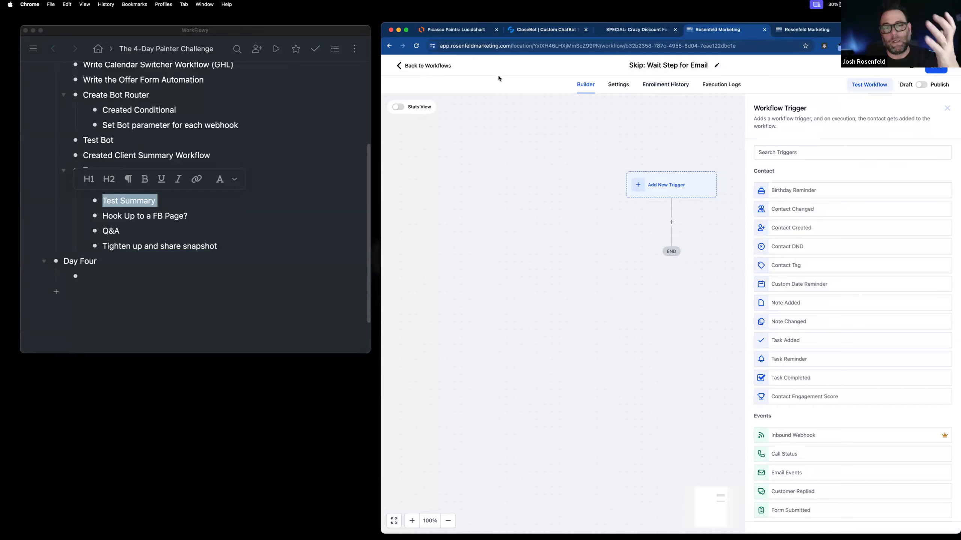
pyautogui.click(797, 36)
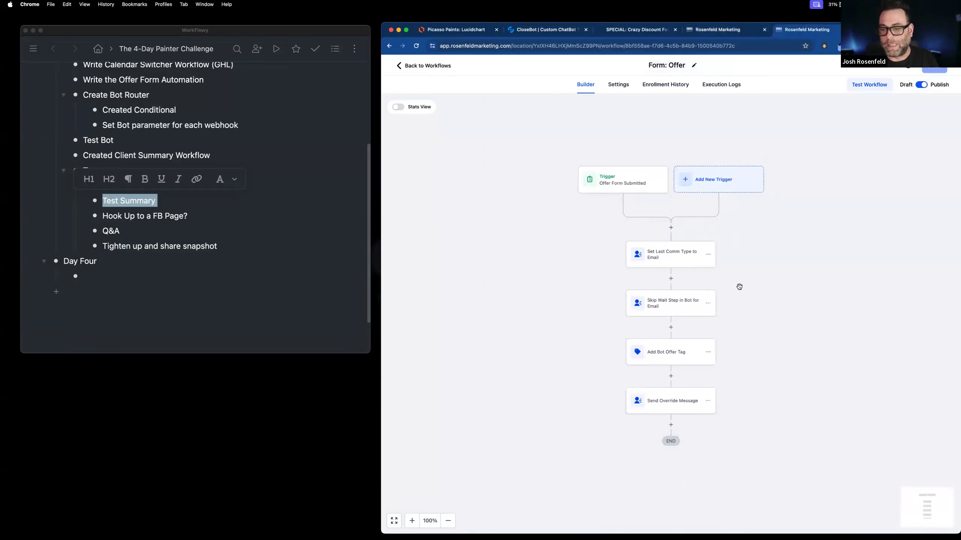
pyautogui.scroll(-2, 763, 284)
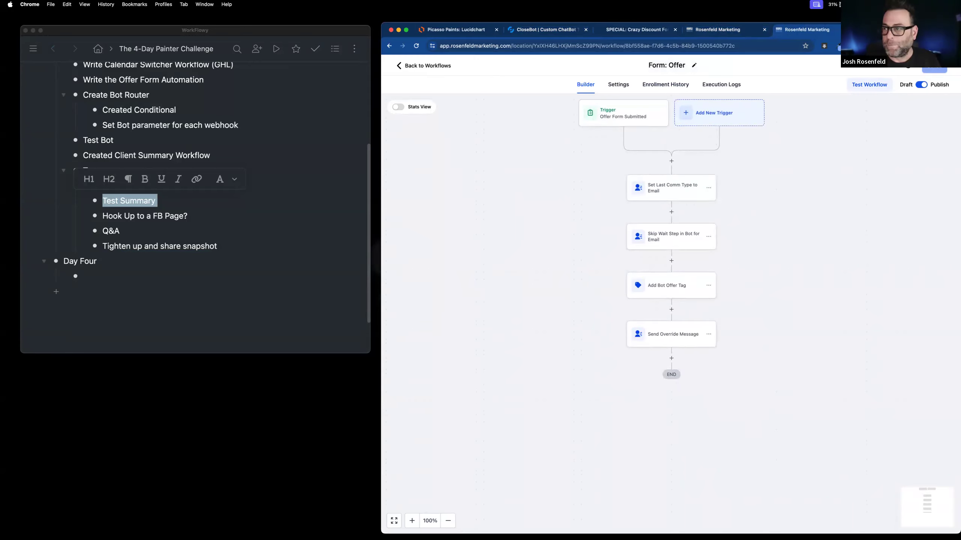
# Leave the "Skip: Wait Step for Email" workflow for the workflow list, discarding its unsaved changes
pyautogui.click(717, 30)
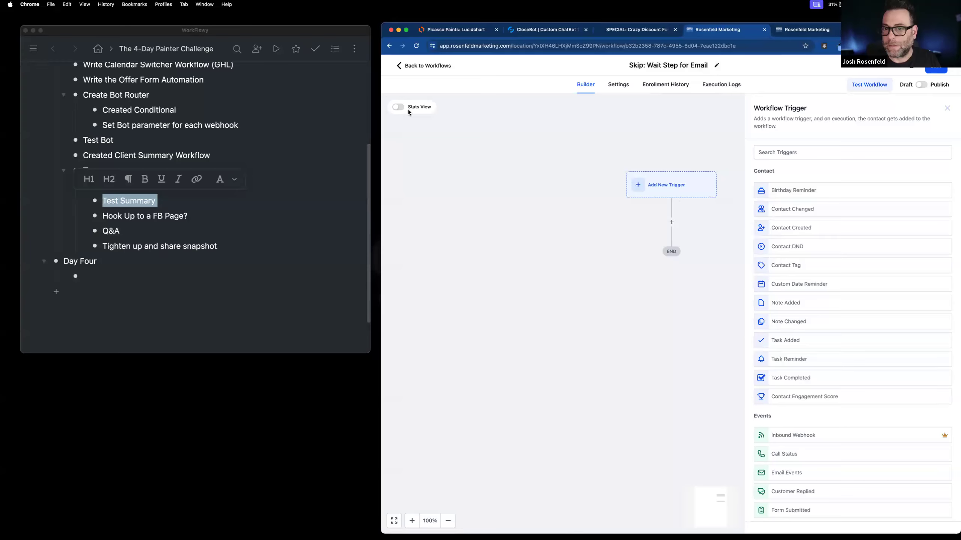
pyautogui.click(438, 69)
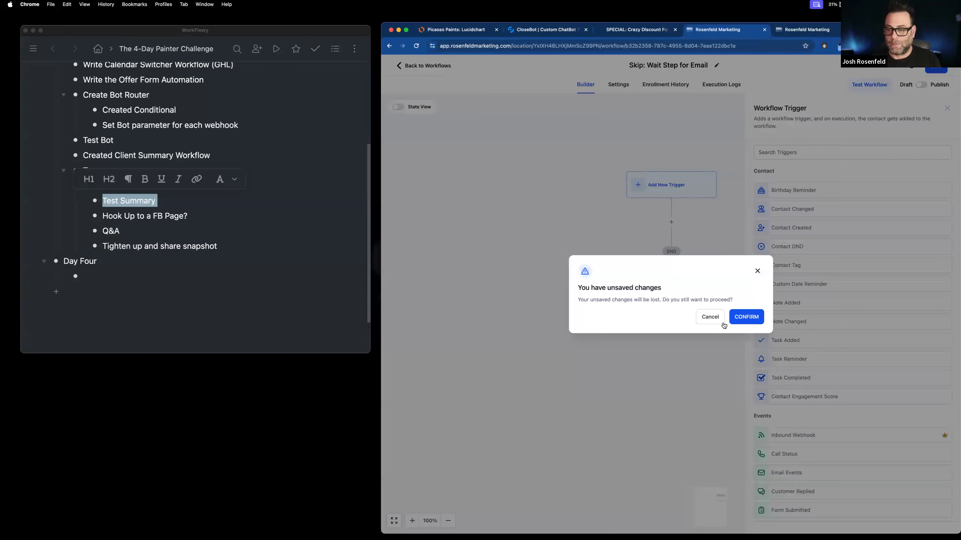
pyautogui.click(708, 316)
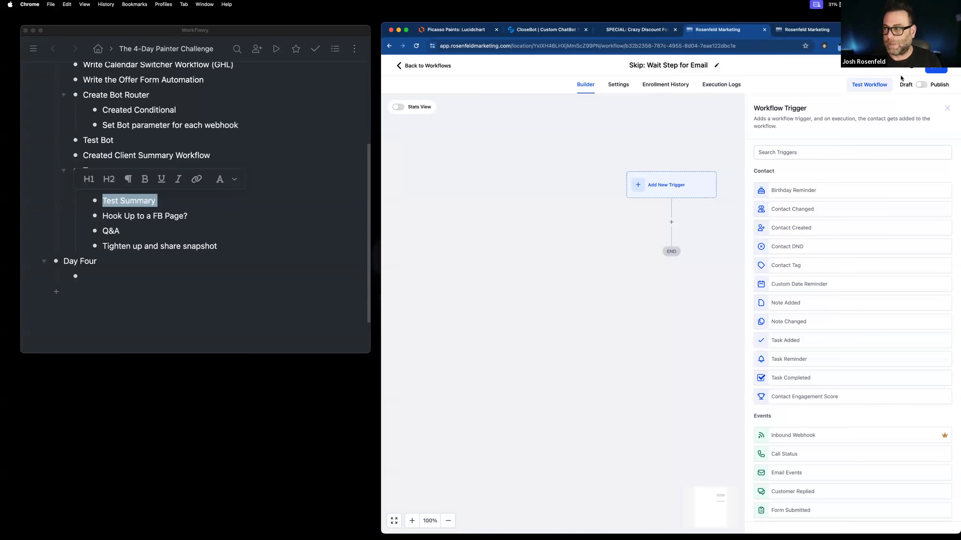
pyautogui.click(422, 69)
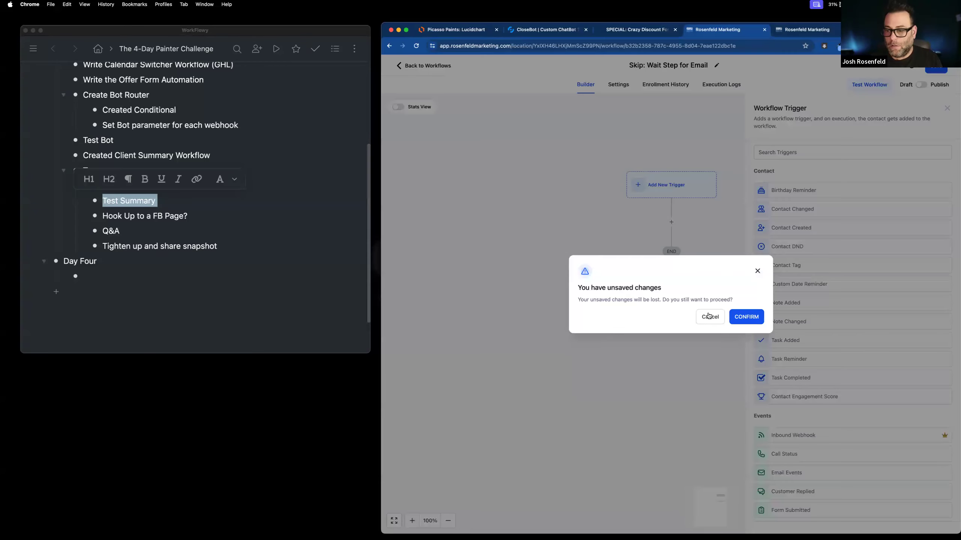
pyautogui.click(743, 319)
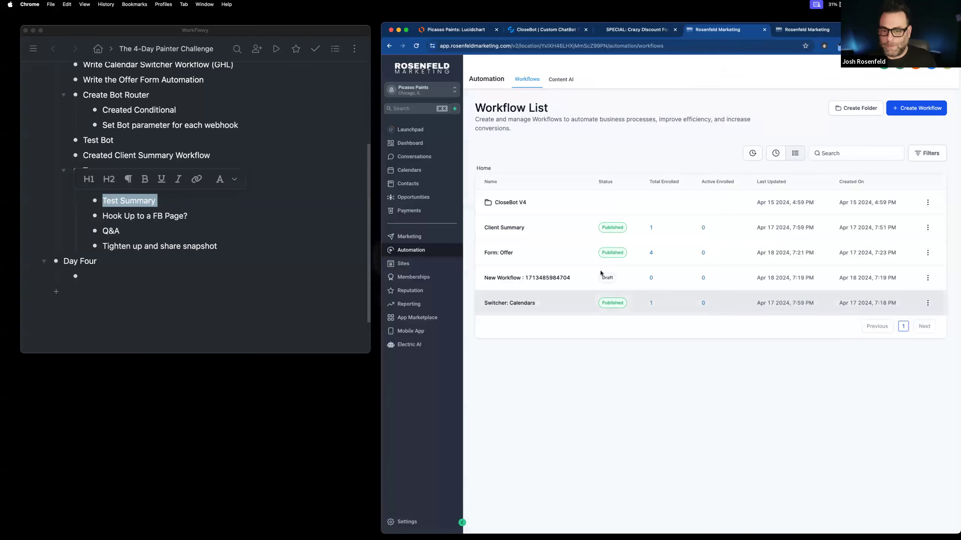
# Delete the unused "New Workflow" draft from the workflow list, entering CONFIRM to approve the deletion
pyautogui.click(927, 277)
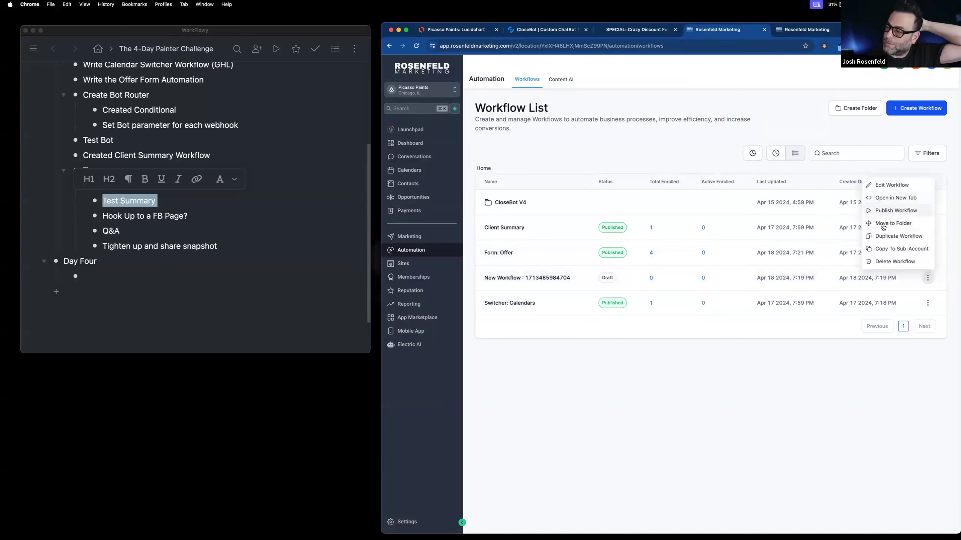
pyautogui.click(881, 262)
pyautogui.write('CONFR')
pyautogui.write('RM')
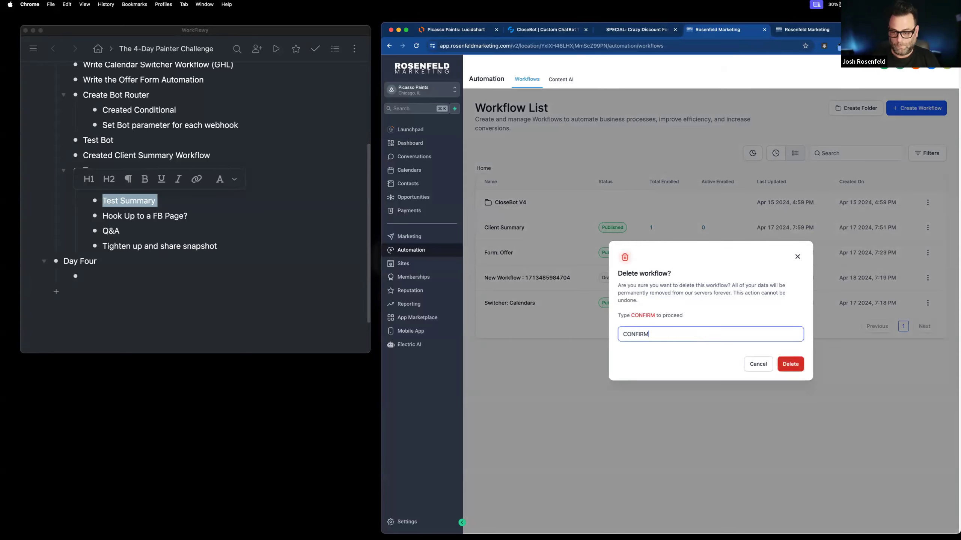
pyautogui.click(787, 364)
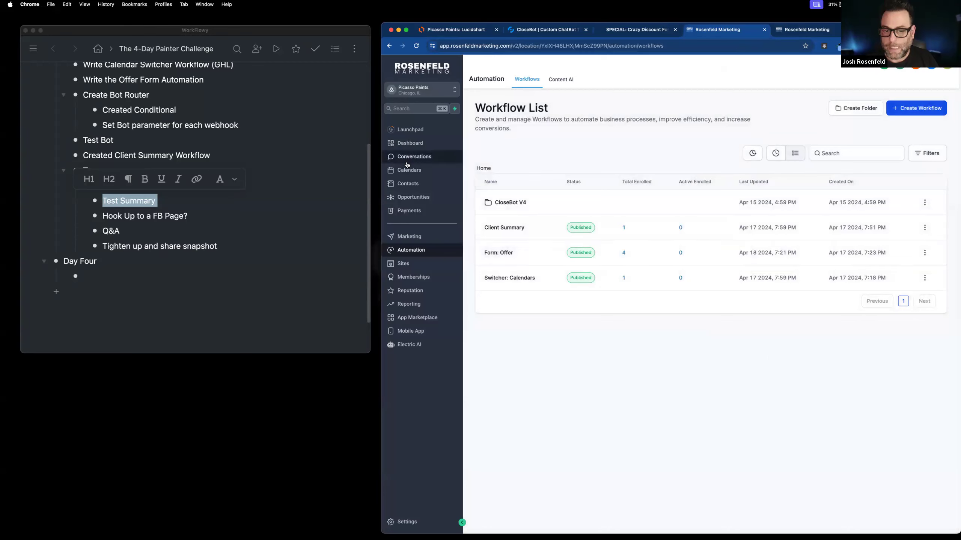
# Open the test contact's record and examine the Goals Accomplished checkboxes, especially the "wait" goal
pyautogui.click(408, 185)
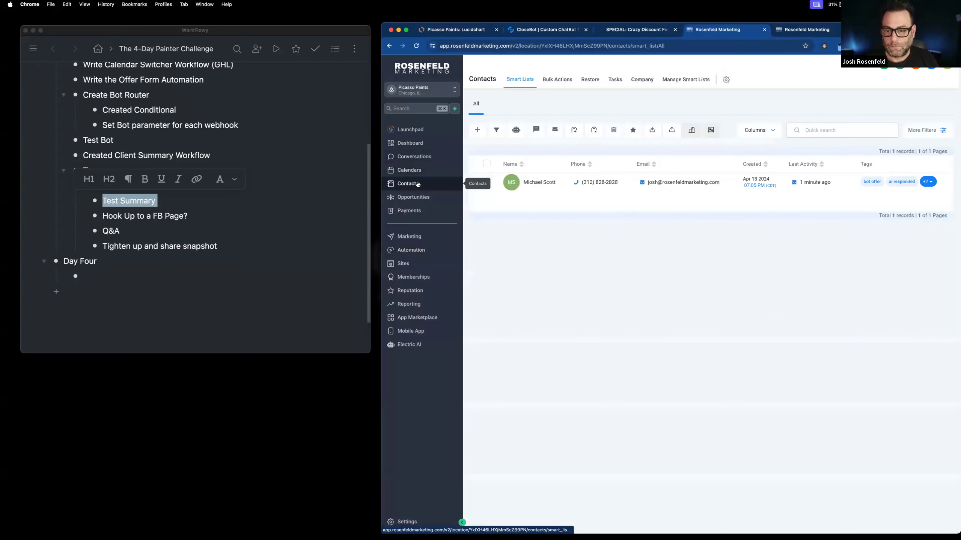
pyautogui.click(509, 184)
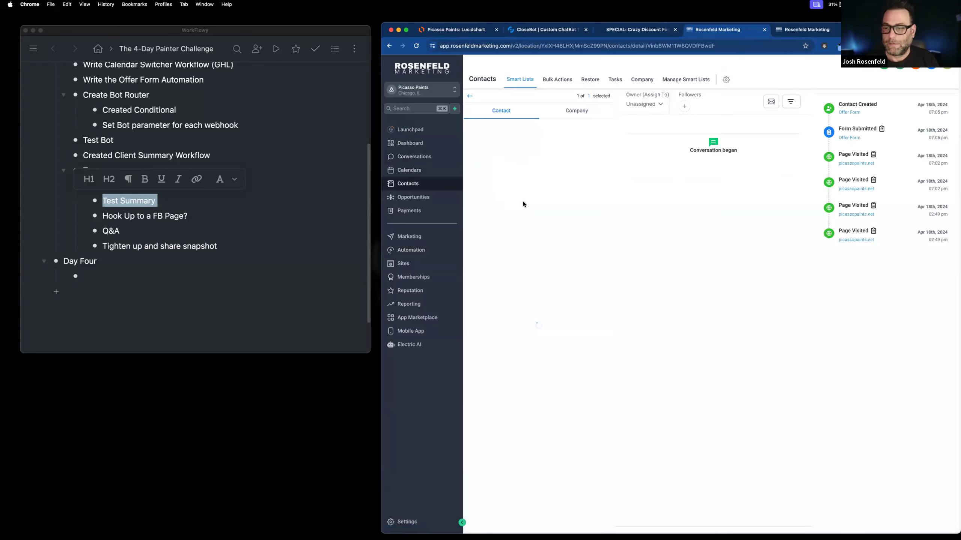
pyautogui.scroll(-10, 533, 266)
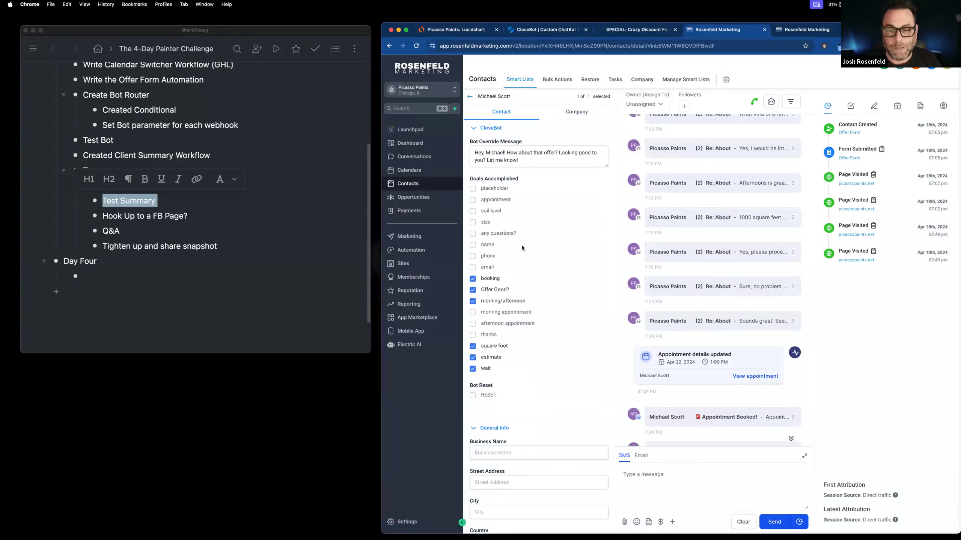
pyautogui.scroll(-2, 507, 249)
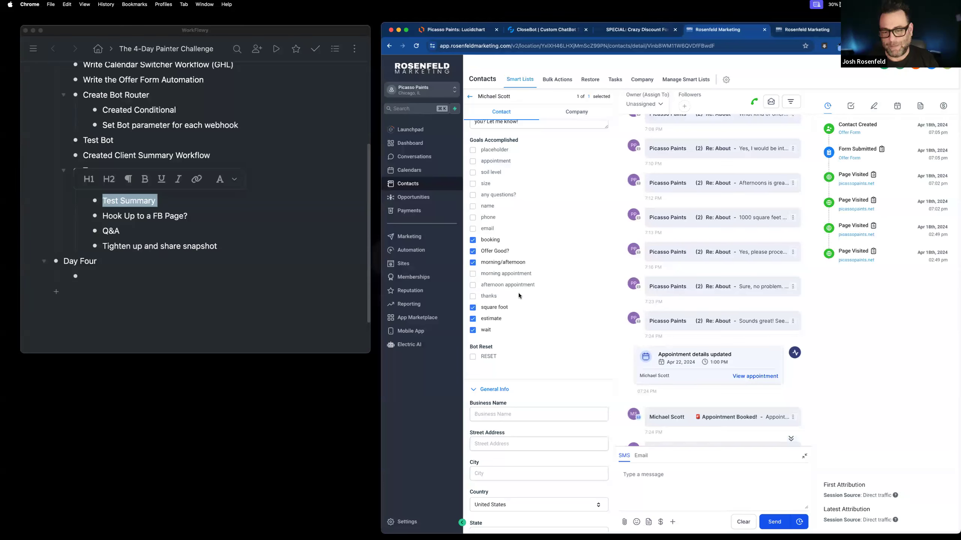
pyautogui.scroll(-2, 541, 304)
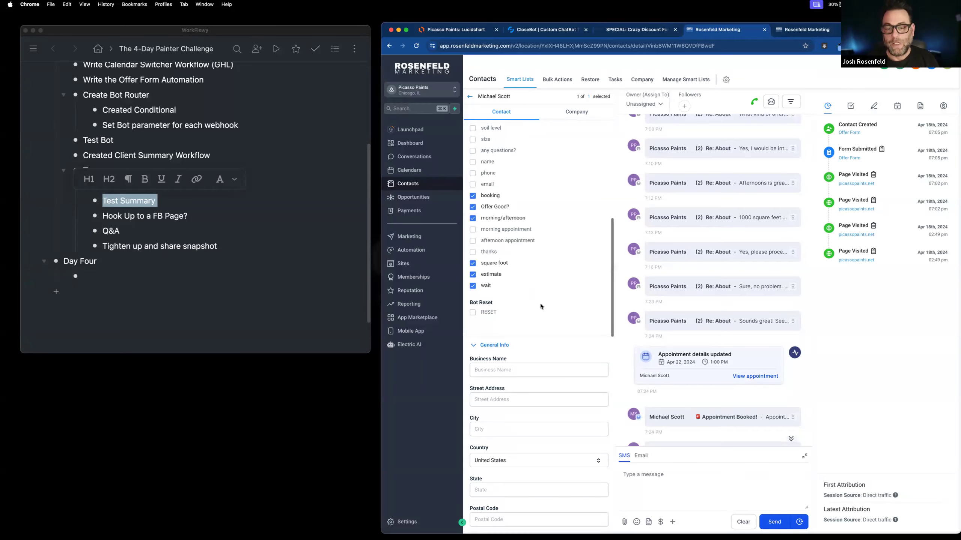
pyautogui.moveTo(493, 286)
pyautogui.mouseDown()
pyautogui.moveTo(460, 287)
pyautogui.moveTo(484, 287)
pyautogui.mouseUp()
pyautogui.click(484, 286)
pyautogui.click(472, 286)
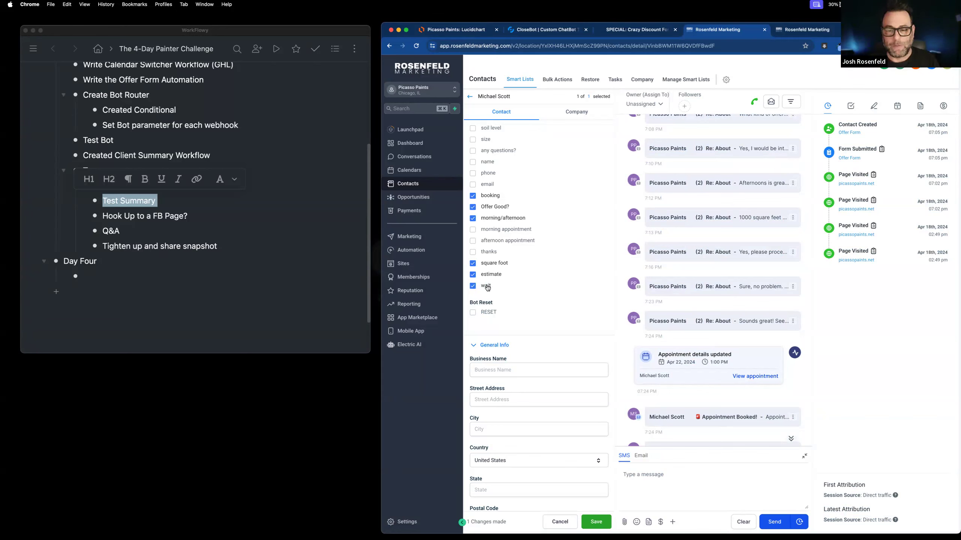
# Rename the OfferBot's Priority 4 objective in CloseBot to "wait: offer bot" and close its settings
pyautogui.click(557, 34)
pyautogui.click(743, 169)
pyautogui.click(551, 264)
pyautogui.write(': odder')
pyautogui.press('BackSpace')
pyautogui.press('BackSpace')
pyautogui.press('BackSpace')
pyautogui.press('BackSpace')
pyautogui.write('ffer b ot')
pyautogui.press('BackSpace')
pyautogui.press('BackSpace')
pyautogui.press('BackSpace')
pyautogui.write('ot')
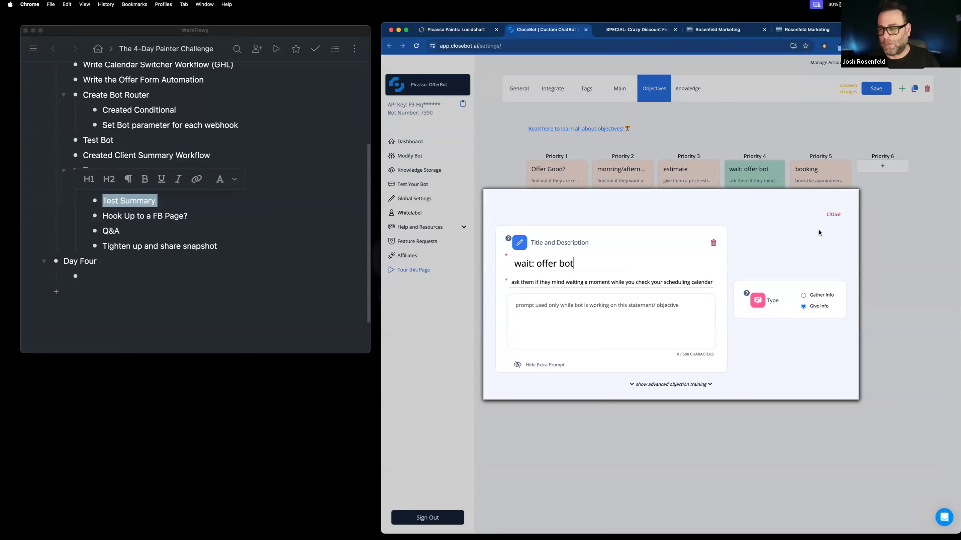
pyautogui.click(833, 214)
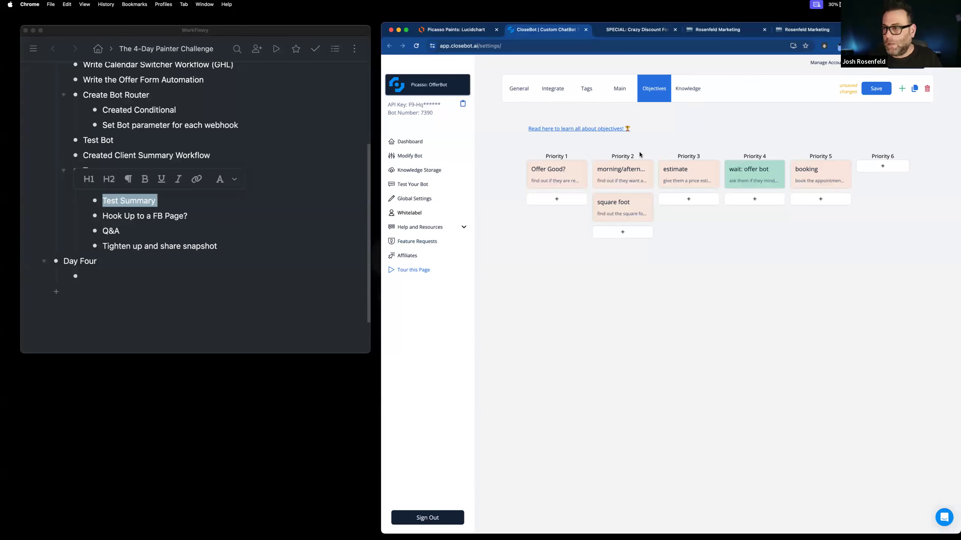
# Return to the CRM contact record and review its last communication type, Bot Latest Auto Response and full Message History
pyautogui.click(721, 32)
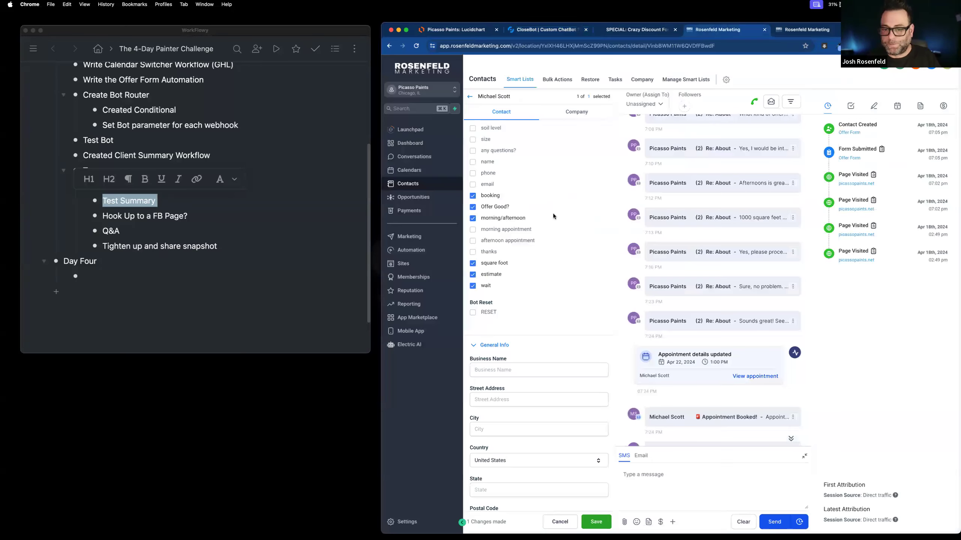
pyautogui.scroll(-10, 550, 226)
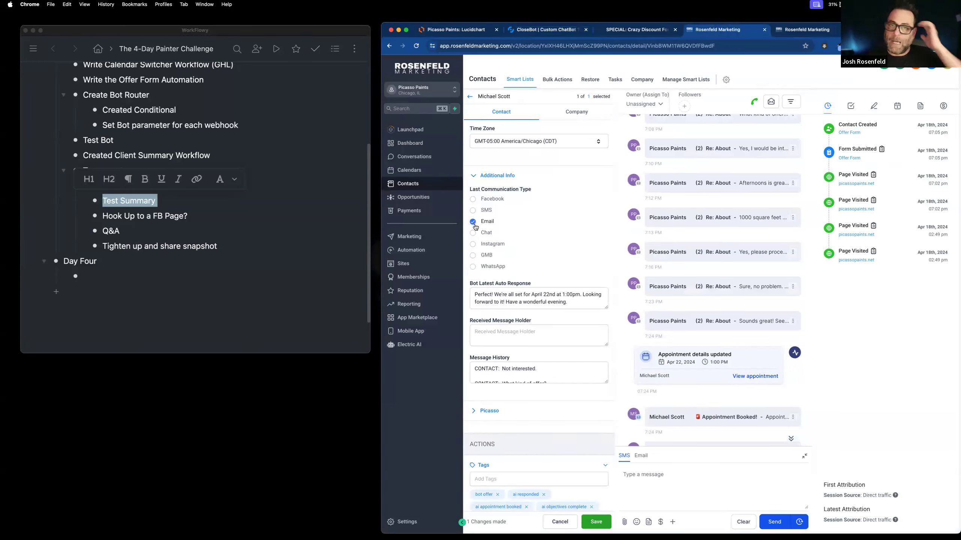
pyautogui.scroll(-4, 537, 249)
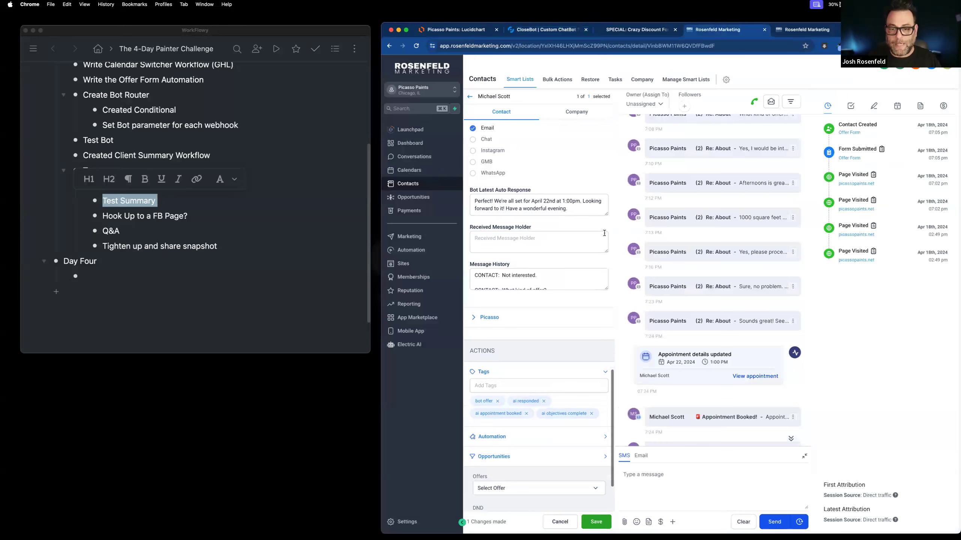
pyautogui.moveTo(607, 216); pyautogui.dragTo(607, 230)
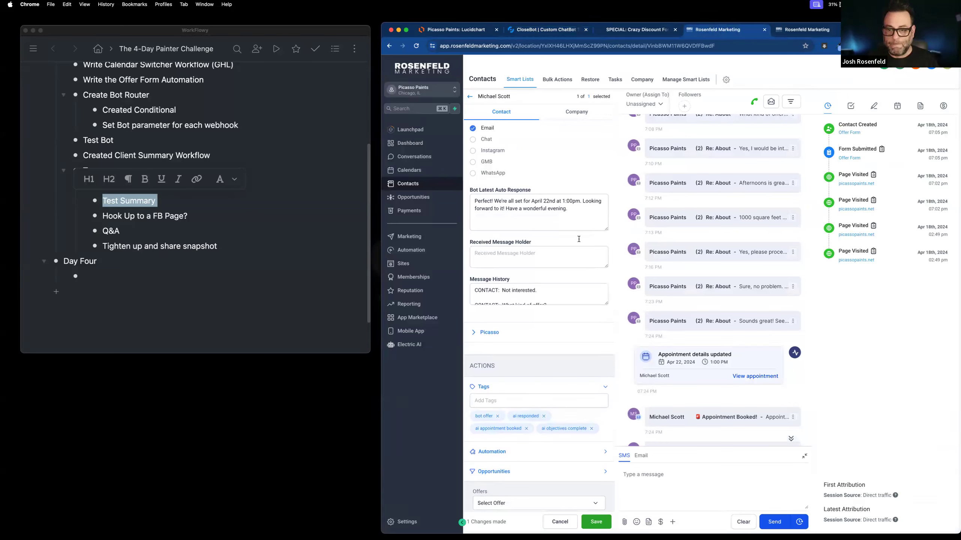
pyautogui.tripleClick(529, 217)
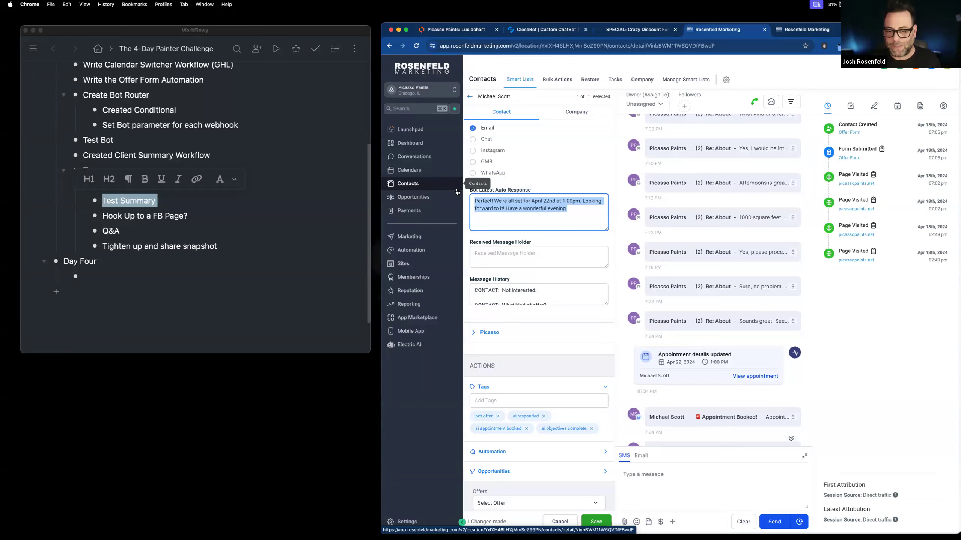
pyautogui.moveTo(606, 304); pyautogui.dragTo(479, 280)
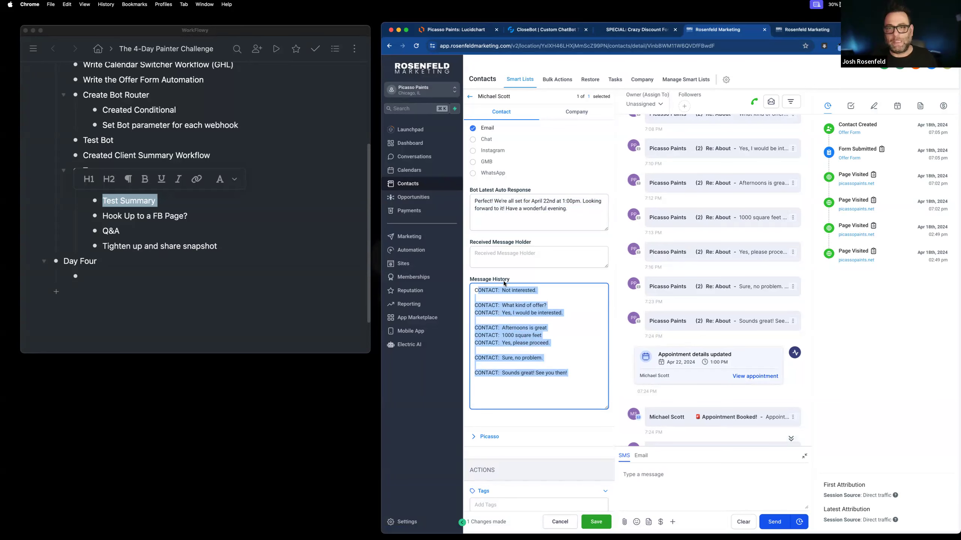
# Leave the "Form: Offer" workflow, open the "Client Summary" workflow and inspect its Send Conversation Summary action
pyautogui.click(796, 32)
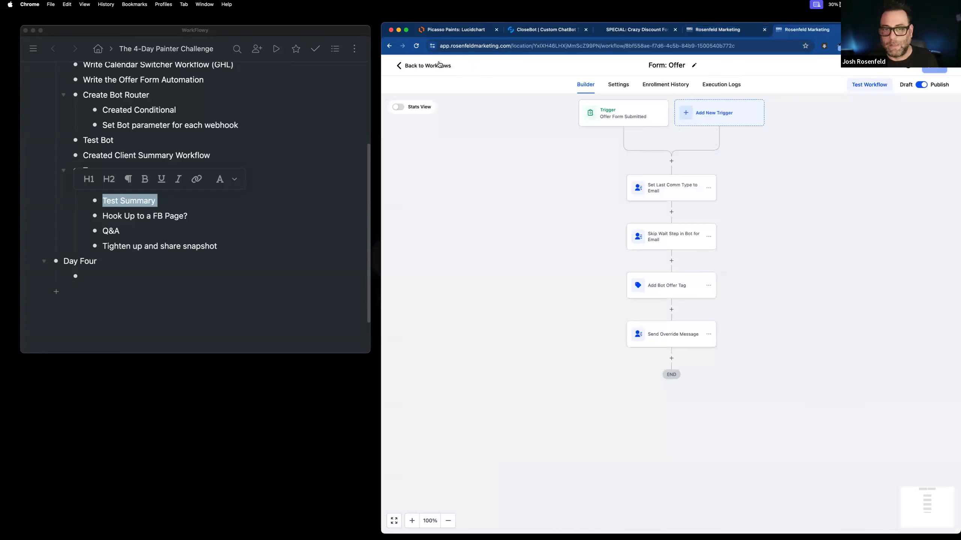
pyautogui.click(419, 66)
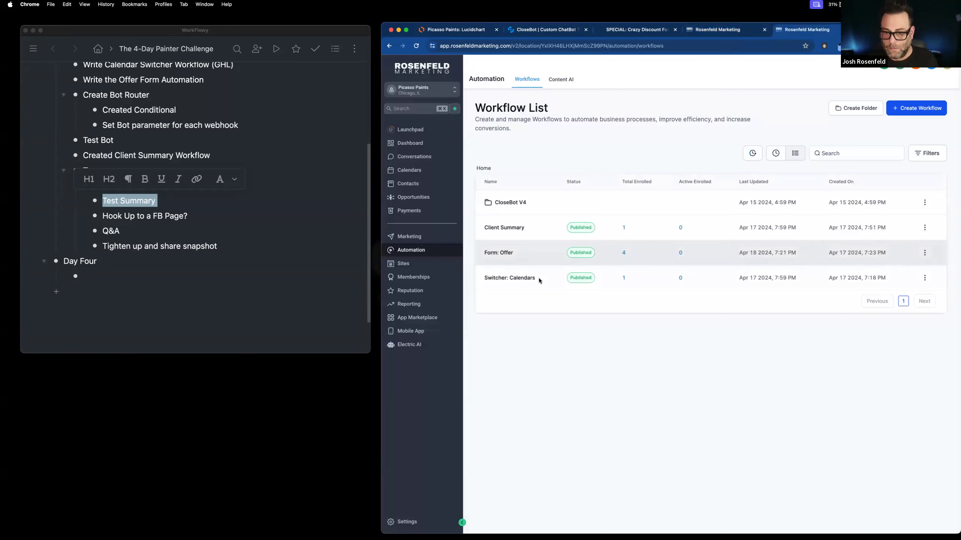
pyautogui.click(508, 228)
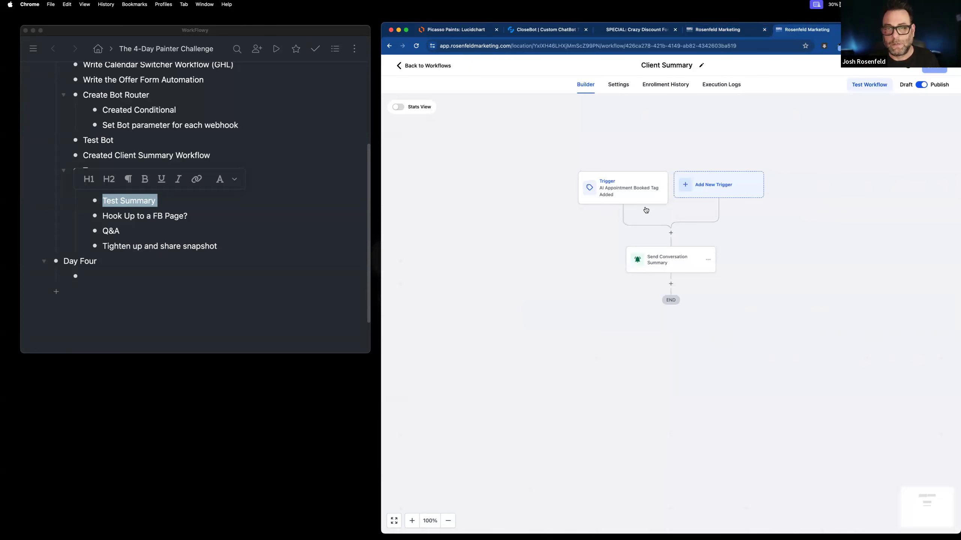
pyautogui.click(671, 268)
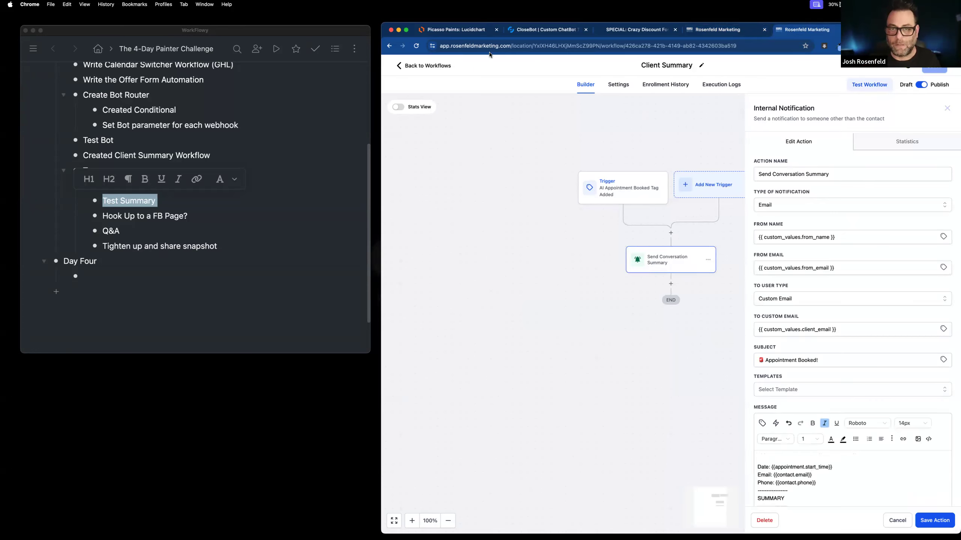
# Check the bot's objectives in CloseBot, and return to the CRM contact record to review its tags and DND settings
pyautogui.click(544, 30)
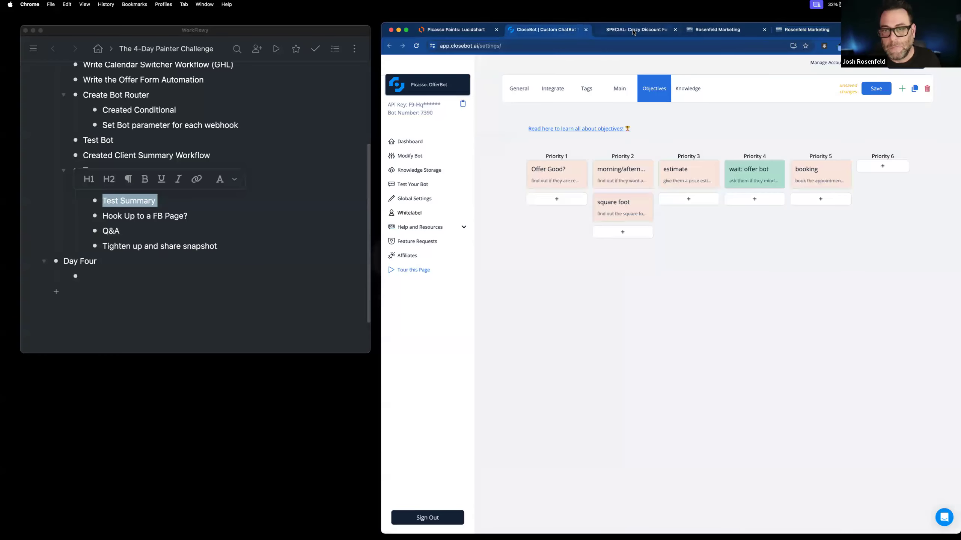
pyautogui.click(720, 33)
pyautogui.scroll(-7, 552, 339)
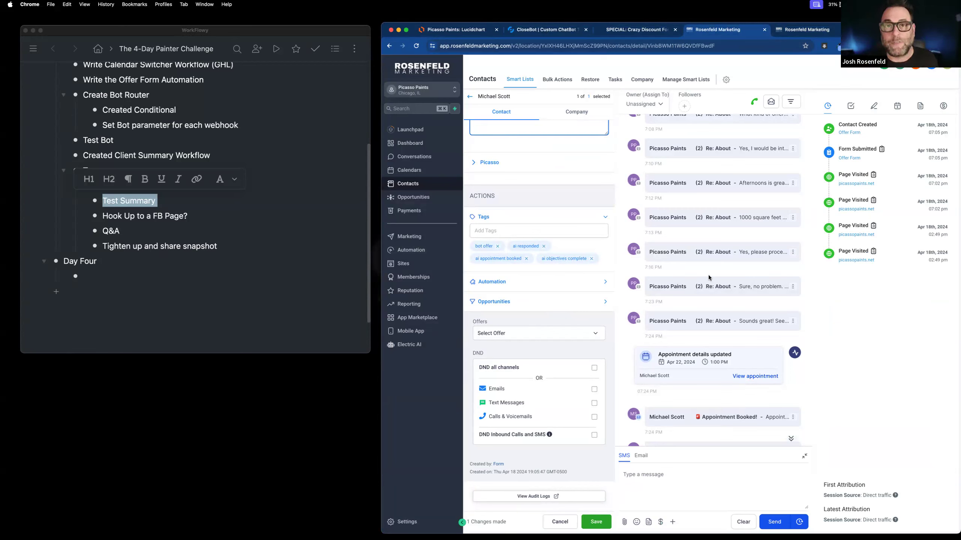
# Show the calendar's appointment list and display the available actions for the booked afternoon appointment
pyautogui.click(409, 170)
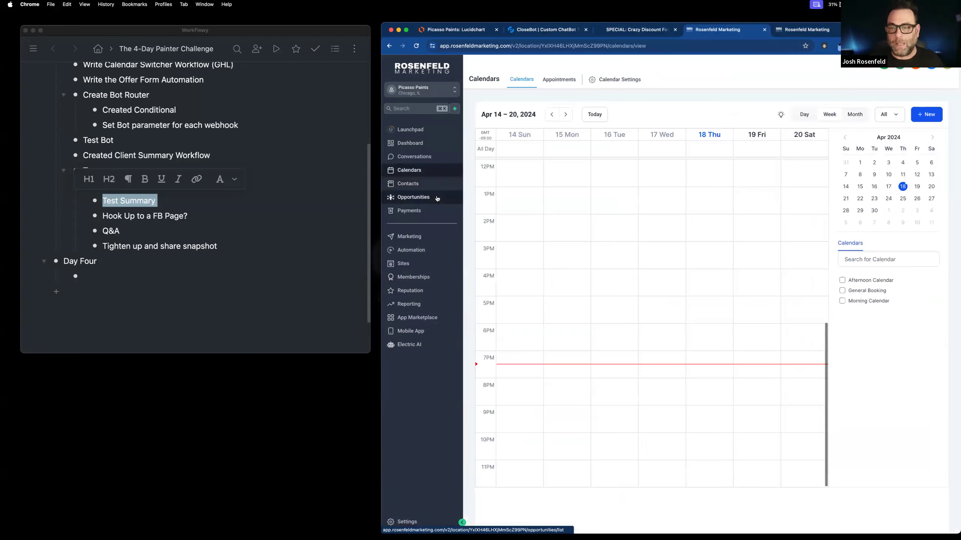
pyautogui.click(567, 85)
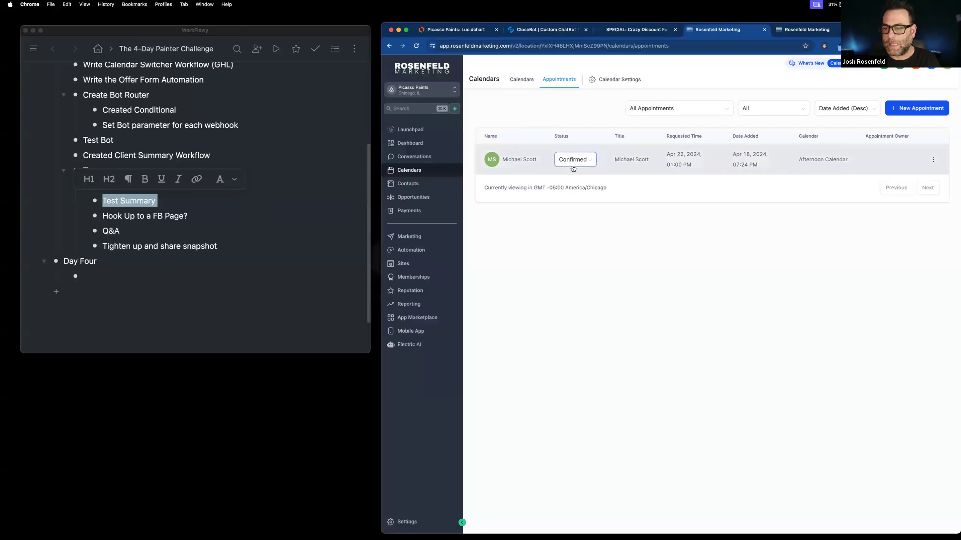
pyautogui.click(933, 160)
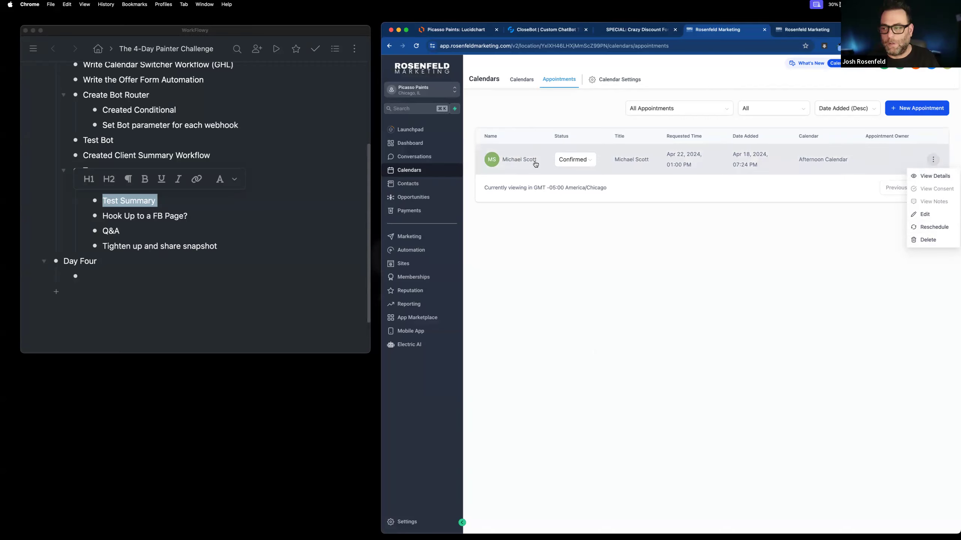
# Open CloseBot's help article "Allow Your Bot to Cancel Appointments and Reschedule With Link Sharing" from the General collection
pyautogui.click(521, 29)
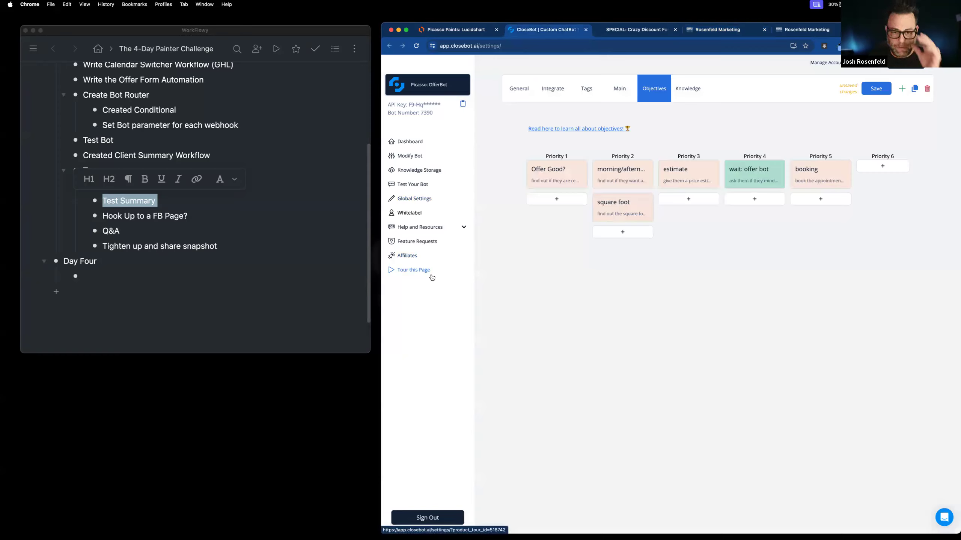
pyautogui.click(436, 228)
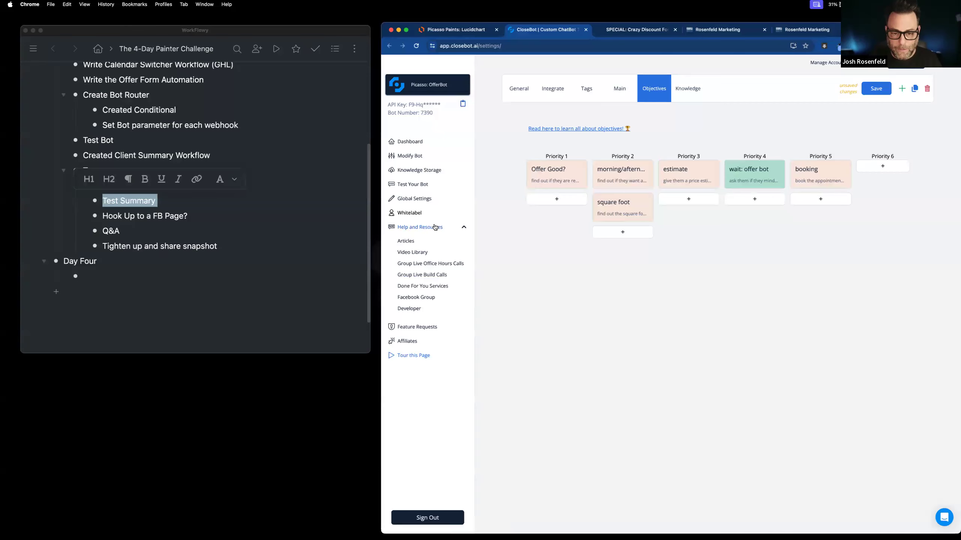
pyautogui.click(407, 242)
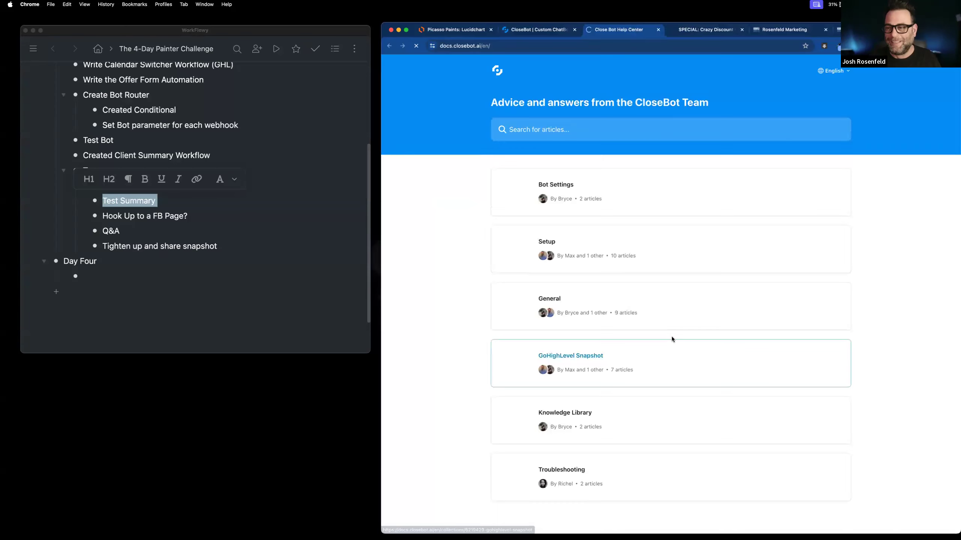
pyautogui.click(551, 314)
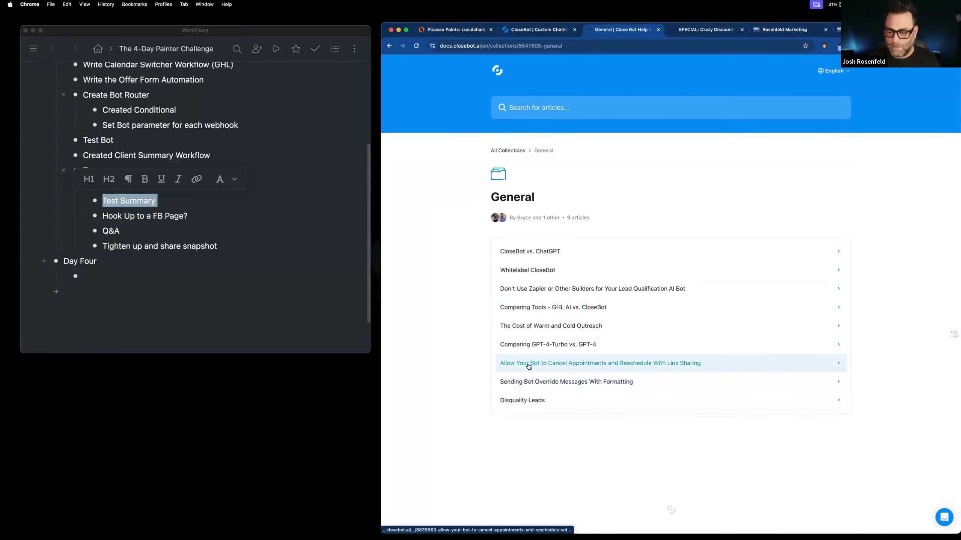
pyautogui.click(541, 363)
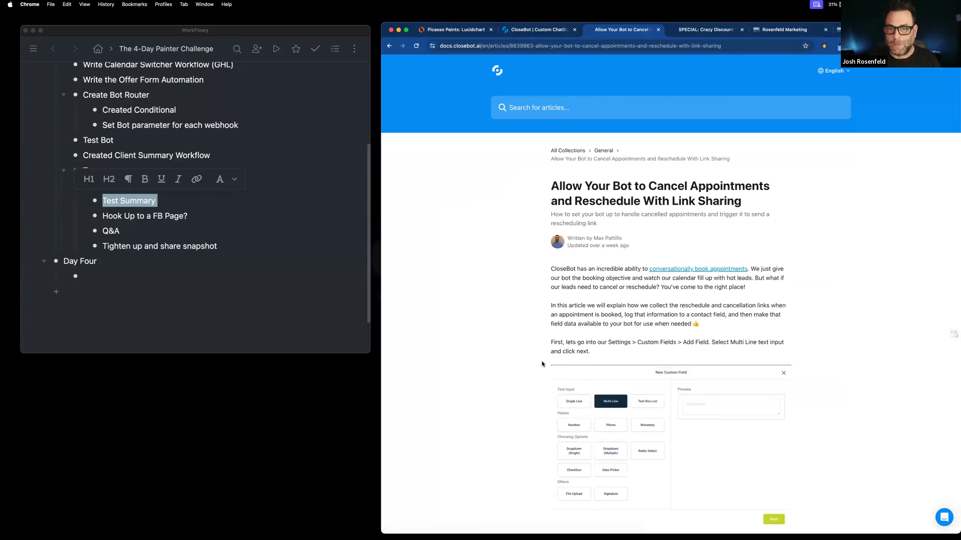
# Read through the article's instructions on link custom fields, the Customer Booked workflow, the webhook variables and the How to Respond section
pyautogui.scroll(-5, 535, 359)
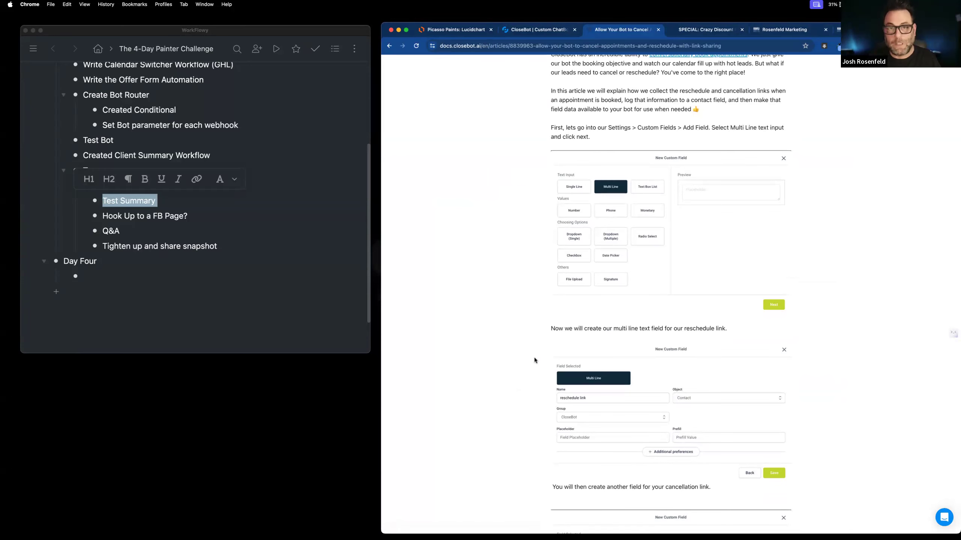
pyautogui.scroll(-5, 534, 359)
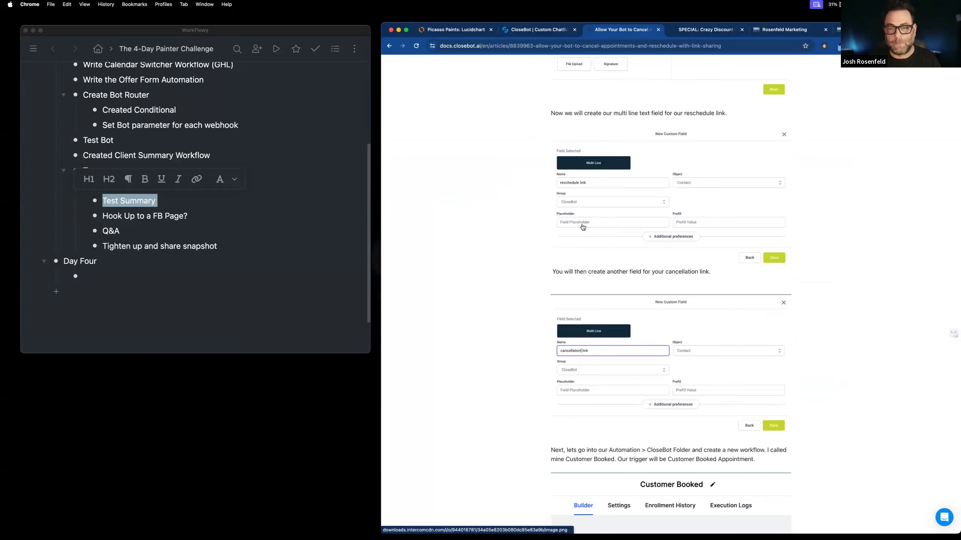
pyautogui.scroll(-1, 534, 358)
pyautogui.scroll(-10, 535, 350)
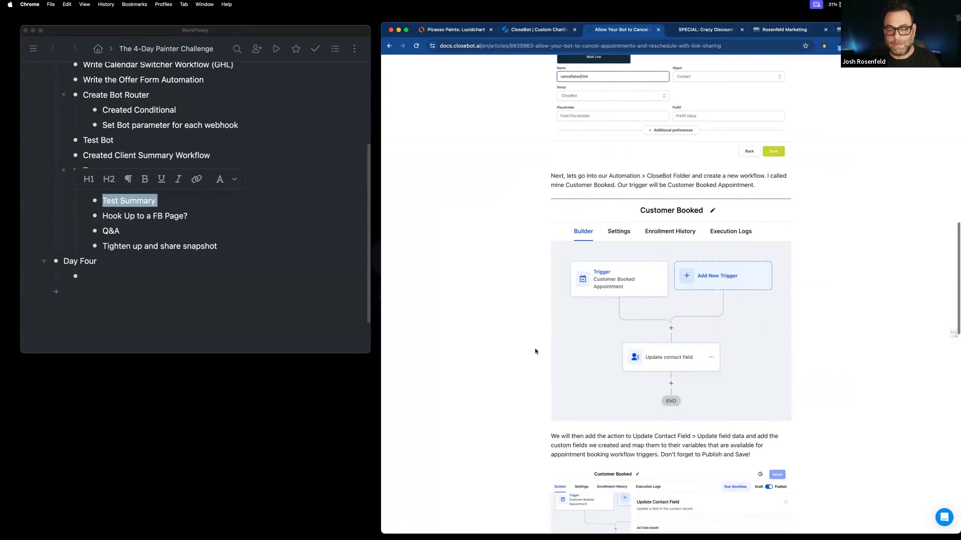
pyautogui.scroll(-7, 534, 348)
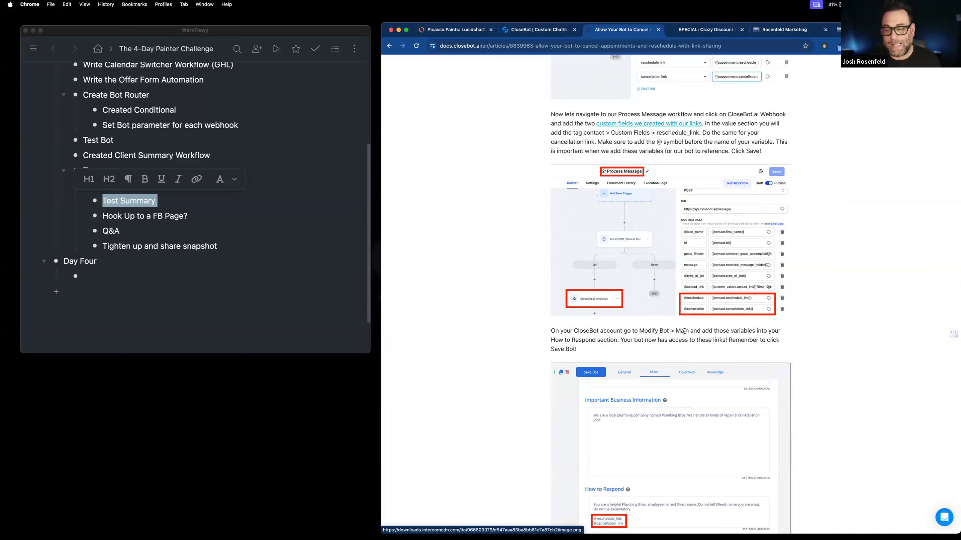
# Read the article's closing note on turning off Stop When All Objectives Done, glancing at the OfferBot's objectives in CloseBot
pyautogui.scroll(-10, 683, 332)
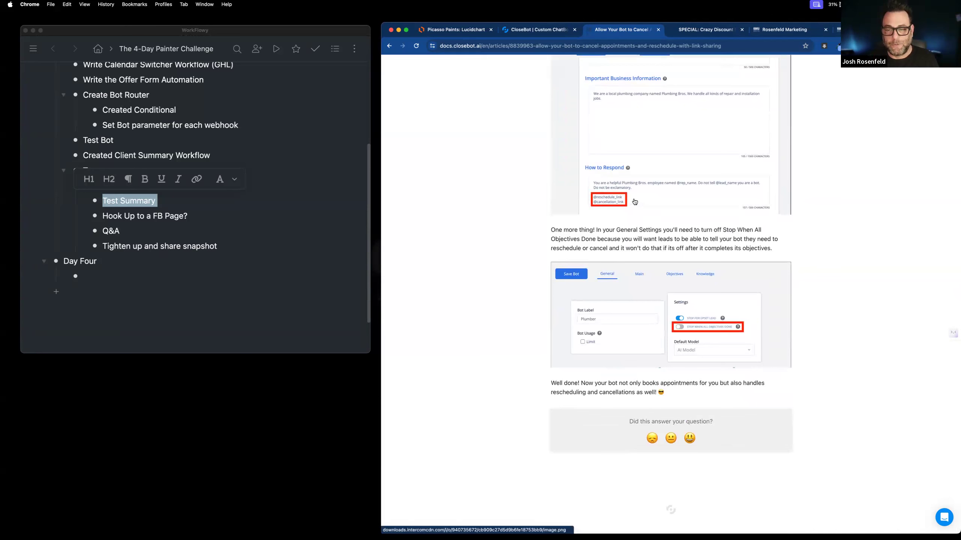
pyautogui.click(534, 30)
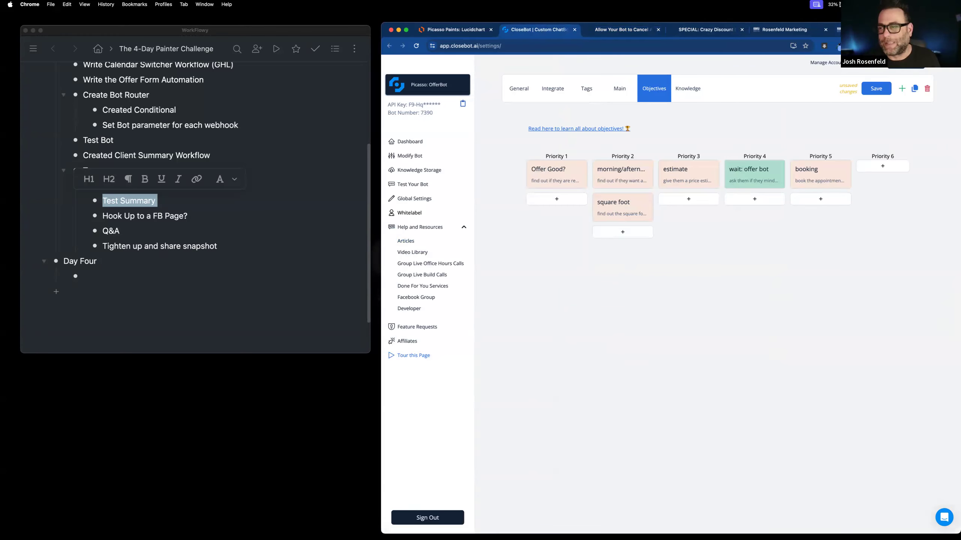
pyautogui.click(812, 33)
pyautogui.click(622, 33)
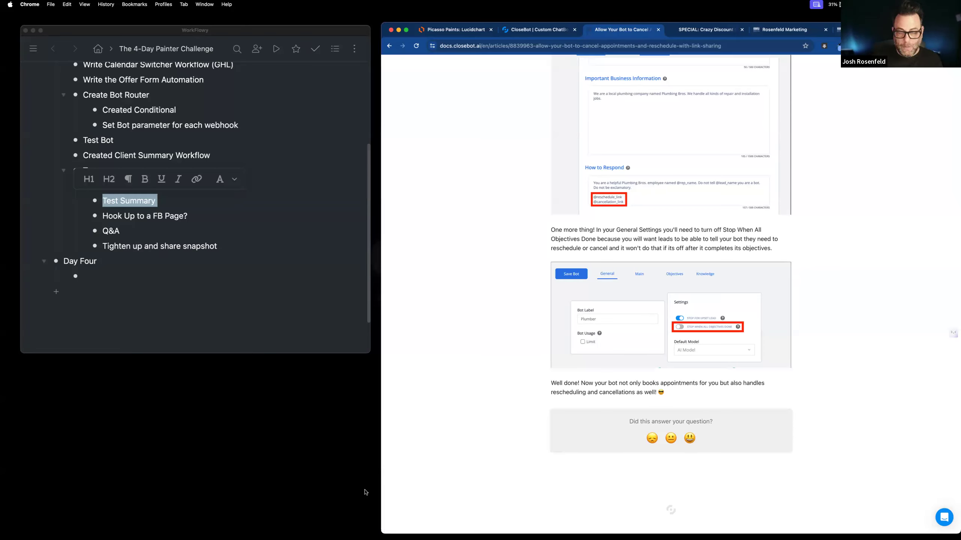
pyautogui.scroll(-1, 342, 228)
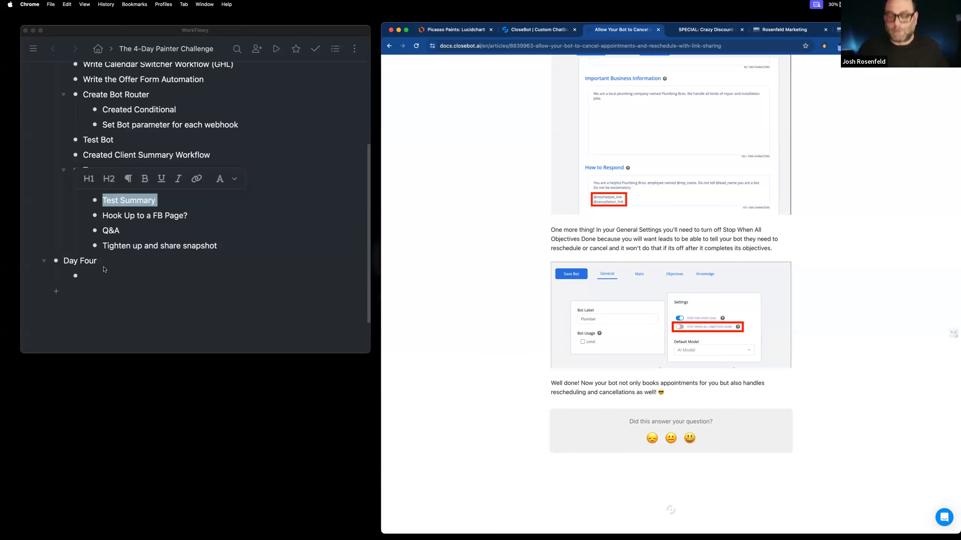
# Switch to the WorkFlowy outline and add the bullets "Finished Offer Bot" and "Tested" under Day Four
pyautogui.click(95, 278)
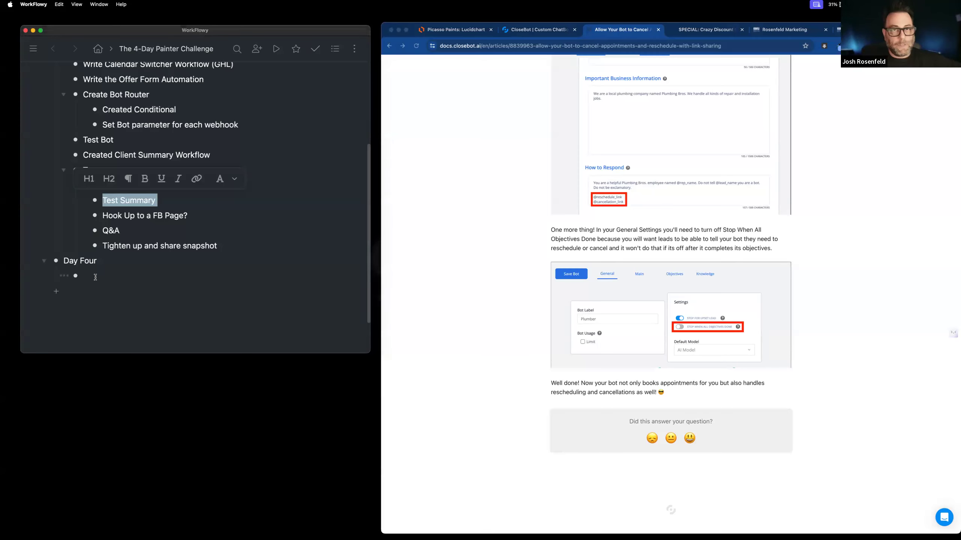
pyautogui.click(96, 277)
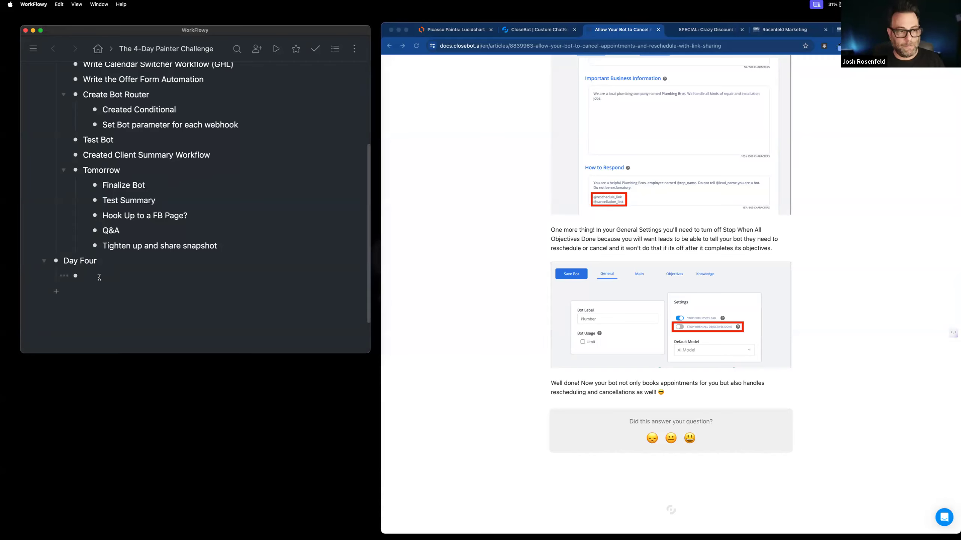
pyautogui.write('Fini')
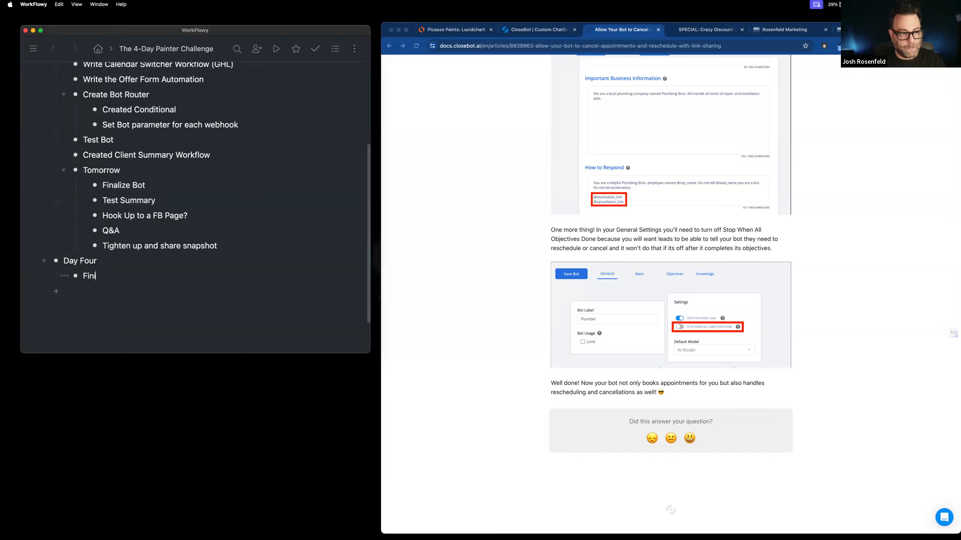
pyautogui.write('shed Offer Not')
pyautogui.press('BackSpace')
pyautogui.press('BackSpace')
pyautogui.press('BackSpace')
pyautogui.write('Bot')
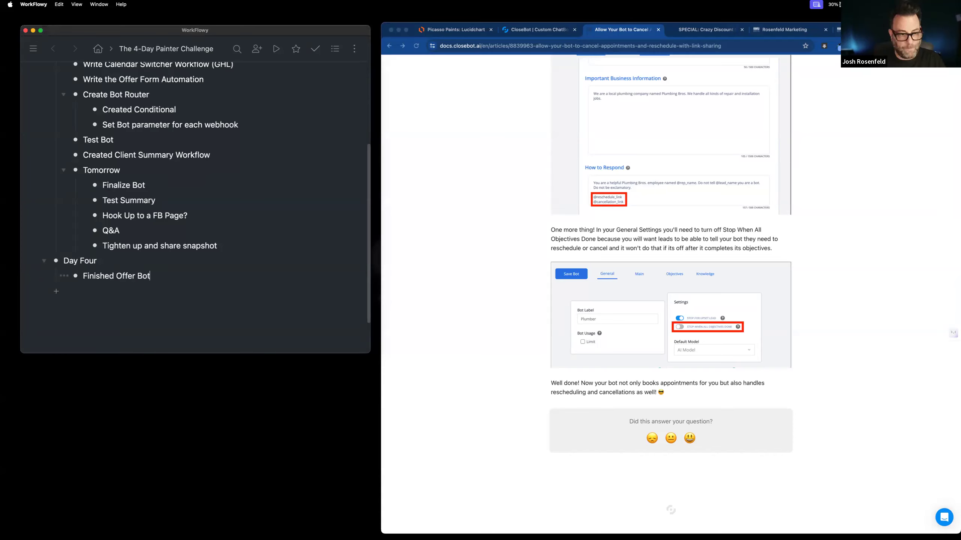
pyautogui.press('Return')
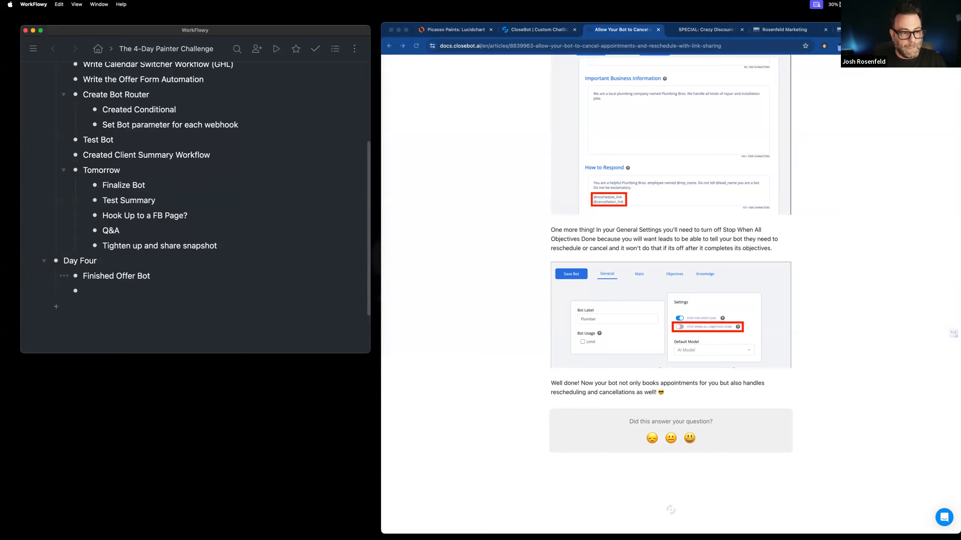
pyautogui.write('Tested a')
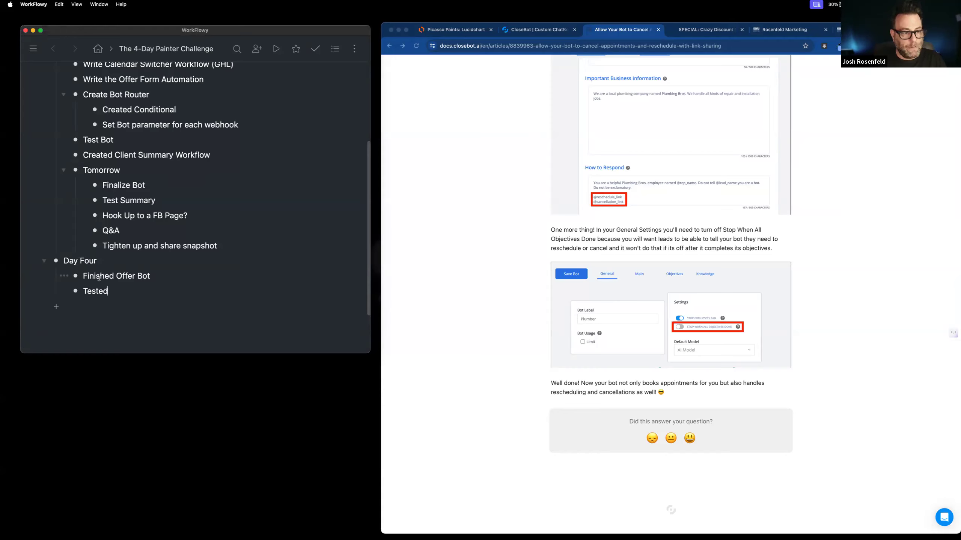
pyautogui.moveTo(152, 290); pyautogui.dragTo(81, 290)
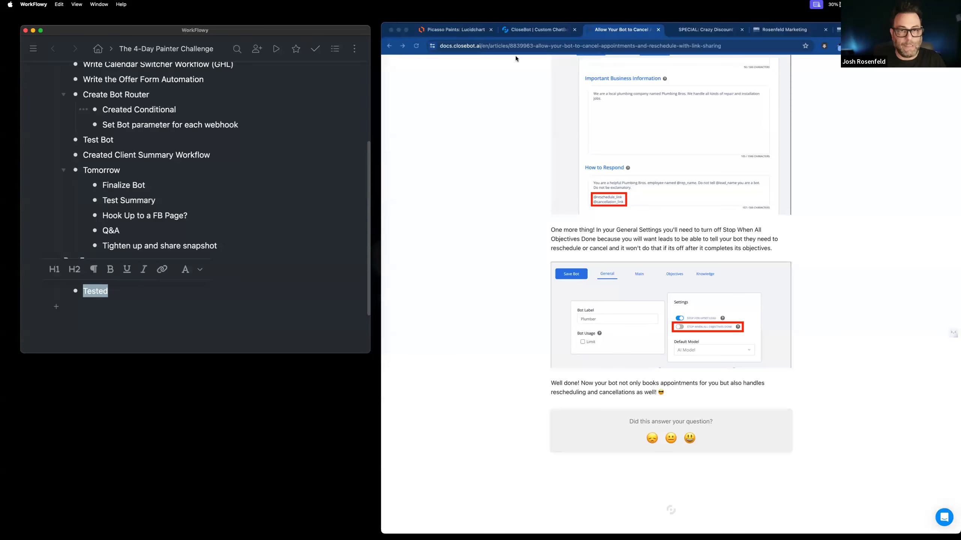
# Switch to the CRM in Chrome and return from the Client Summary workflow to the workflow list
pyautogui.click(697, 34)
pyautogui.click(778, 35)
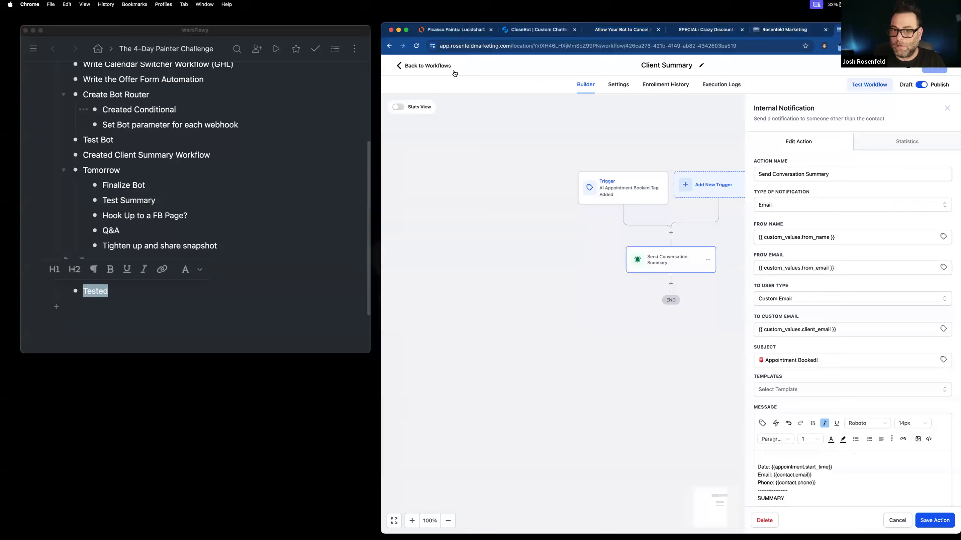
pyautogui.click(441, 71)
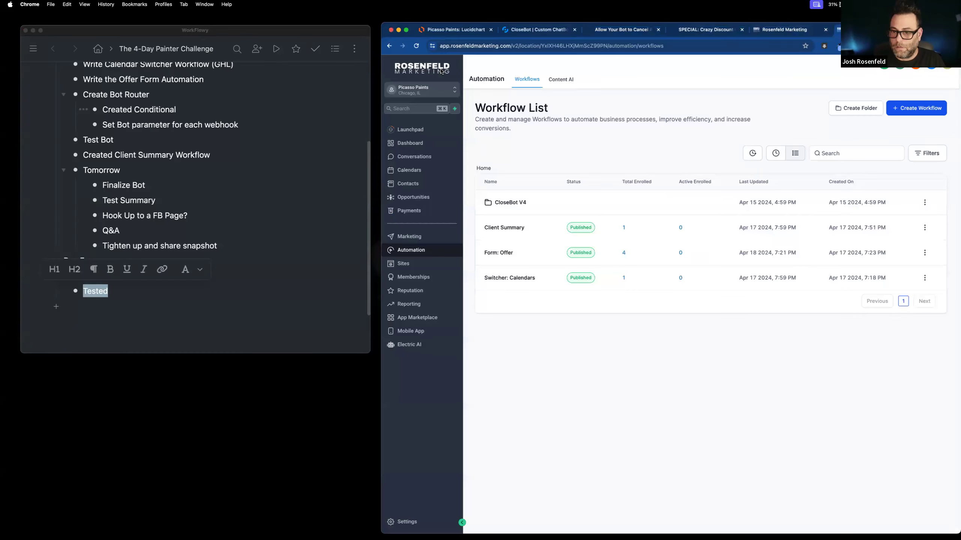
# Back in WorkFlowy, replace the "Tested" bullet under Day Four with "Edited our Offer Workflow"
pyautogui.click(166, 231)
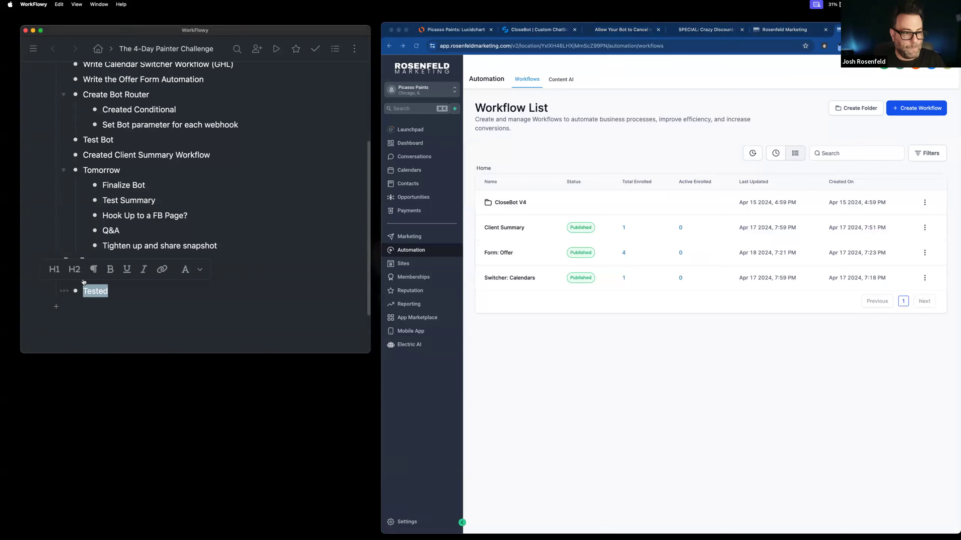
pyautogui.moveTo(123, 291); pyautogui.dragTo(82, 292)
pyautogui.write('Edited our Offer Workdf')
pyautogui.press('BackSpace')
pyautogui.press('BackSpace')
pyautogui.press('BackSpace')
pyautogui.write('kflow')
pyautogui.press('Return')
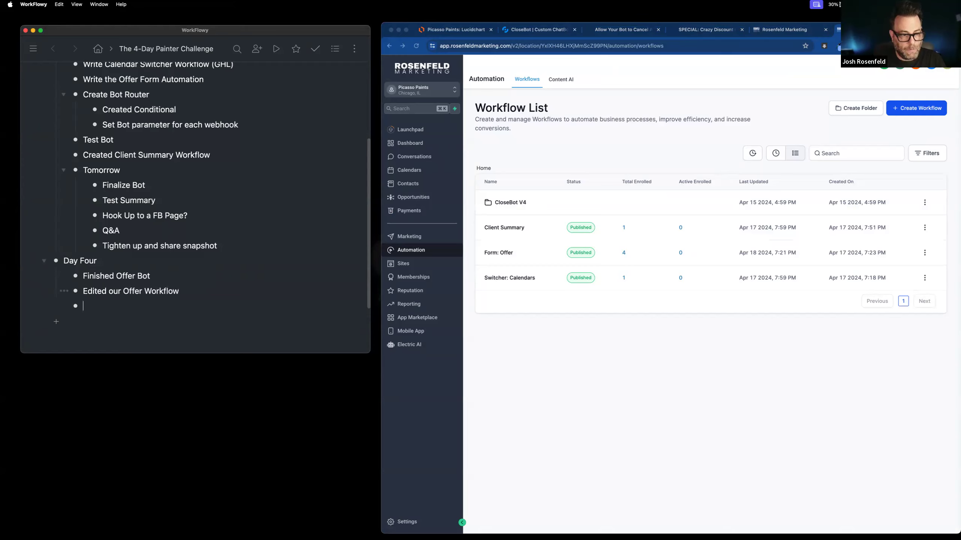
# Nest the sub-bullets "SMS Wait On" and "Email Wait Off" under "Edited our Offer Workflow", followed by an empty Day Four bullet
pyautogui.press('BackSpace')
pyautogui.press('Return')
pyautogui.press('Tab')
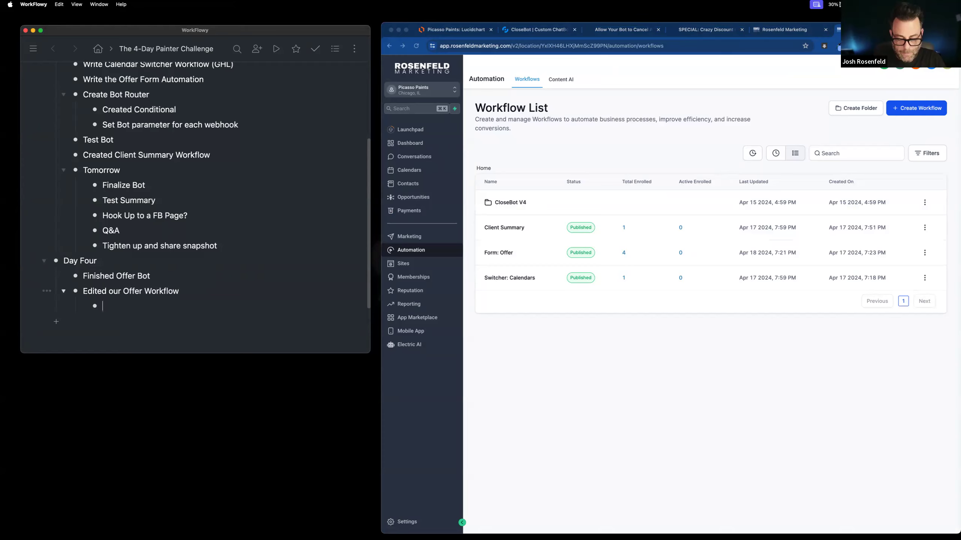
pyautogui.write('SMS Wait on')
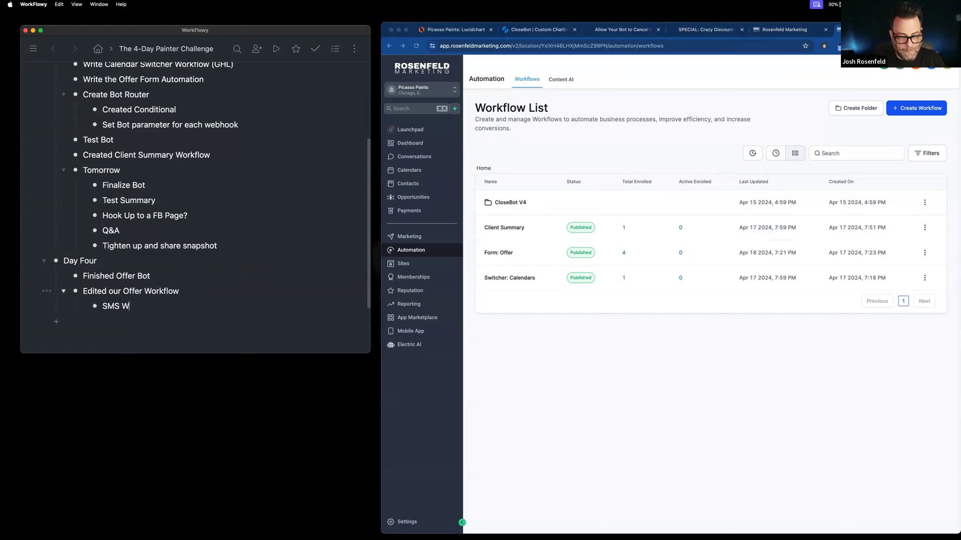
pyautogui.press('BackSpace')
pyautogui.press('BackSpace')
pyautogui.write('On')
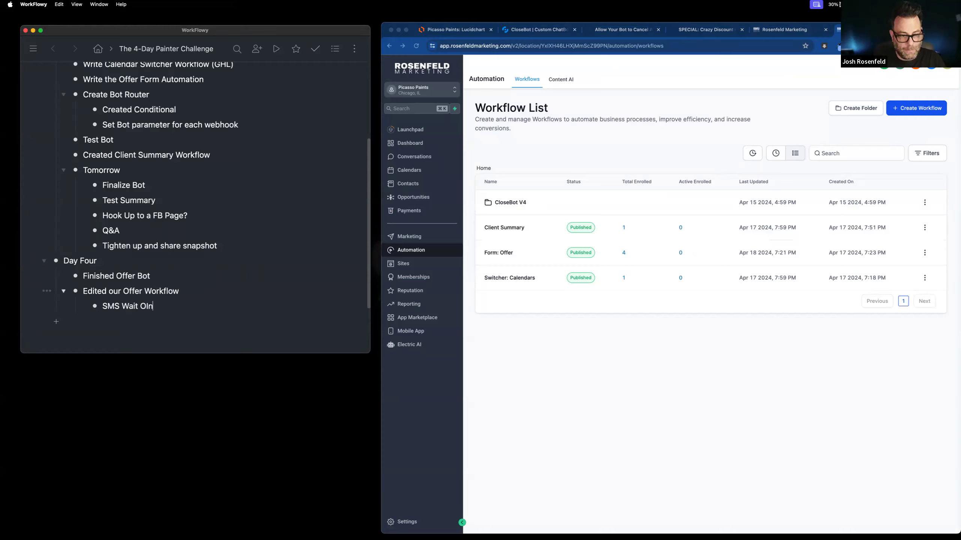
pyautogui.press('Return')
pyautogui.write('Email Wait Off')
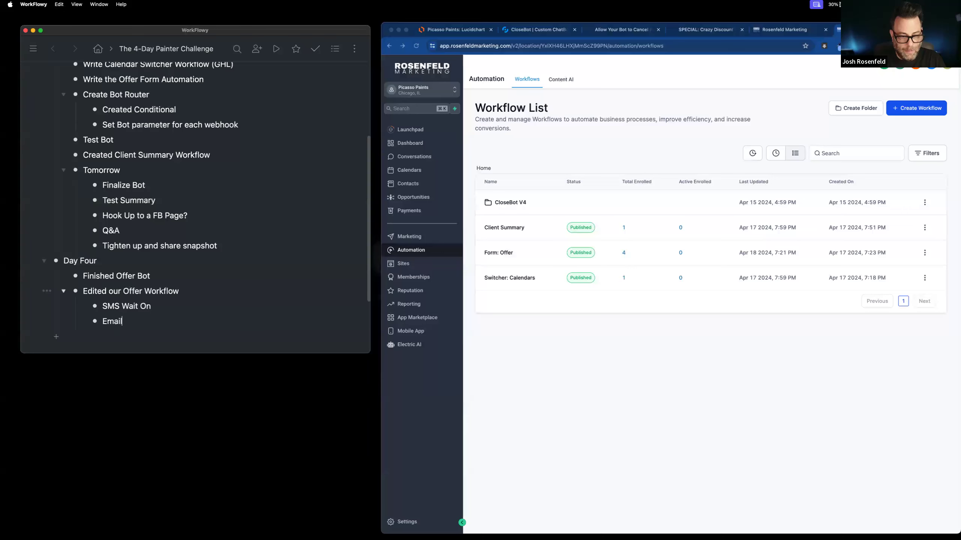
pyautogui.press('Return')
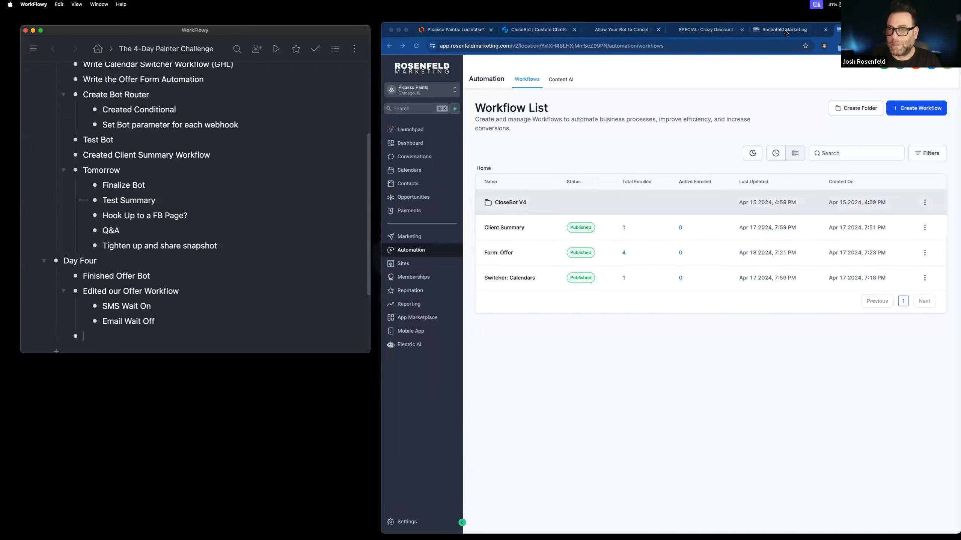
# Switch to Chrome and look over the Picasso Paints offer page and the CloseBot cancellation and reschedule article
pyautogui.click(784, 31)
pyautogui.click(726, 34)
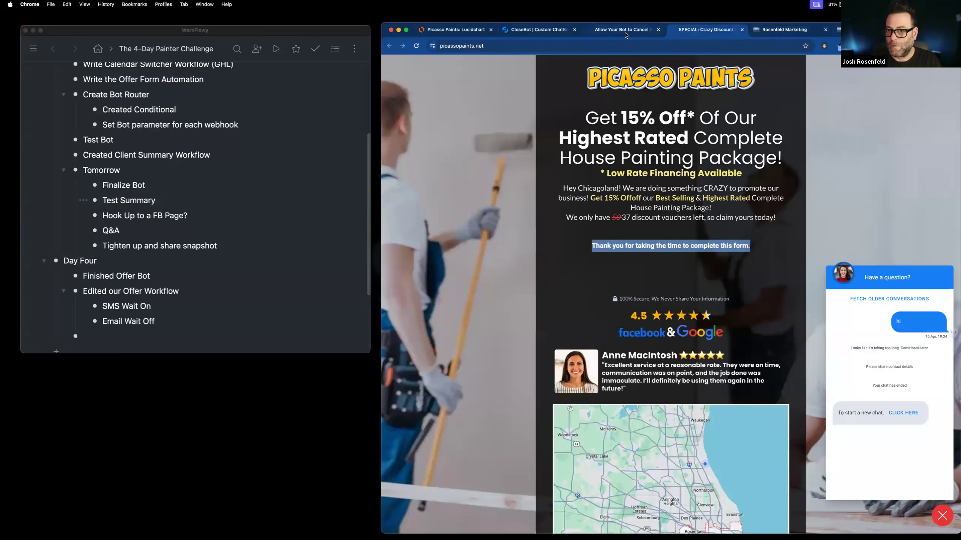
pyautogui.click(625, 34)
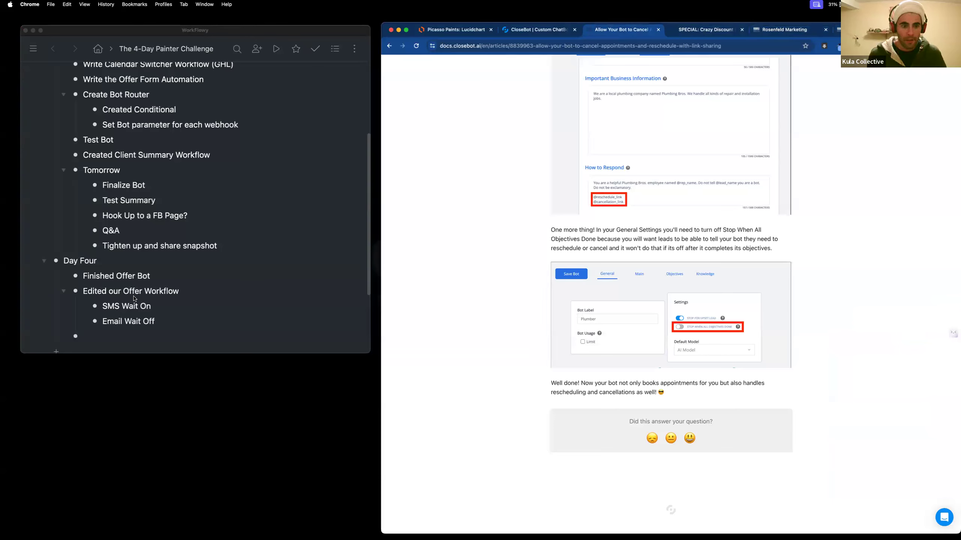
# Copy the view-only secret sharing link of The 4-Day Painter Challenge outline in WorkFlowy and close the sharing dialog
pyautogui.click(117, 332)
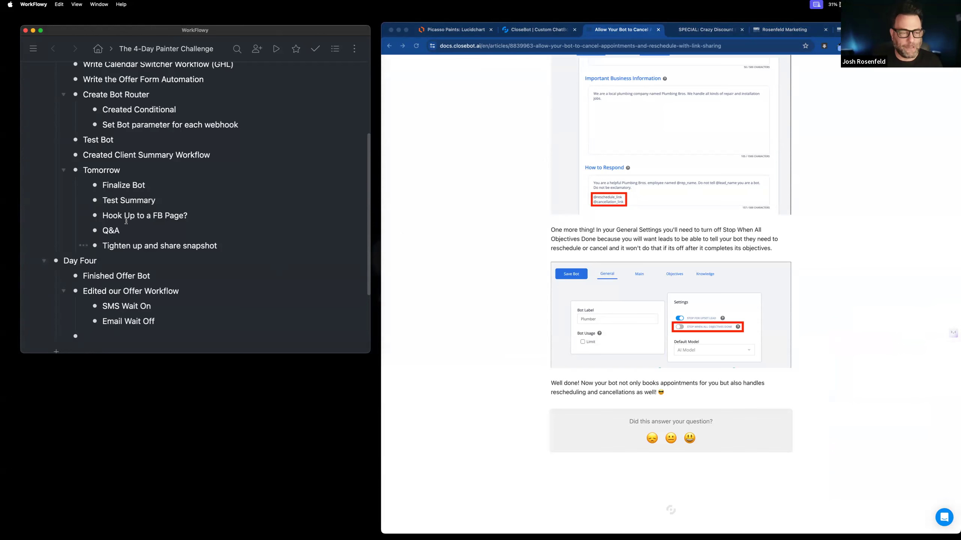
pyautogui.scroll(5, 95, 146)
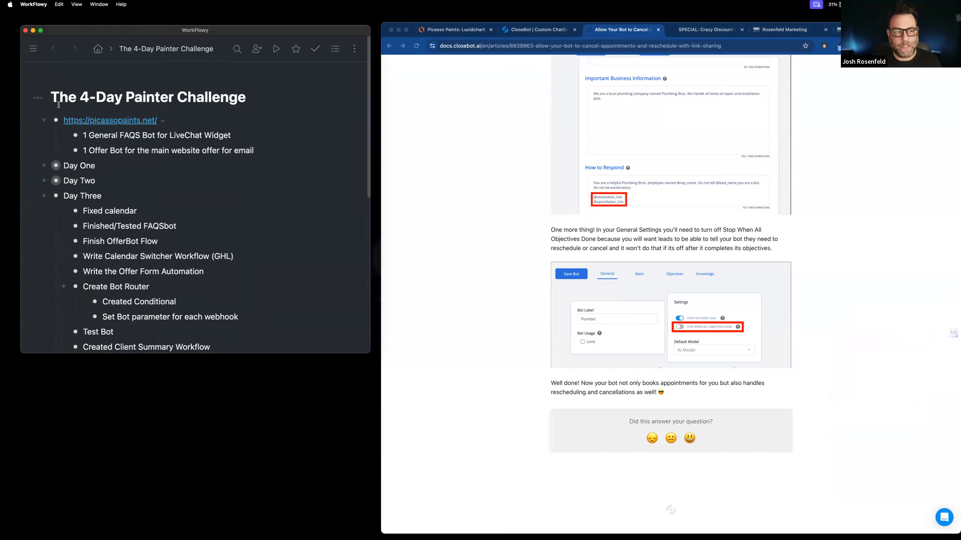
pyautogui.click(38, 97)
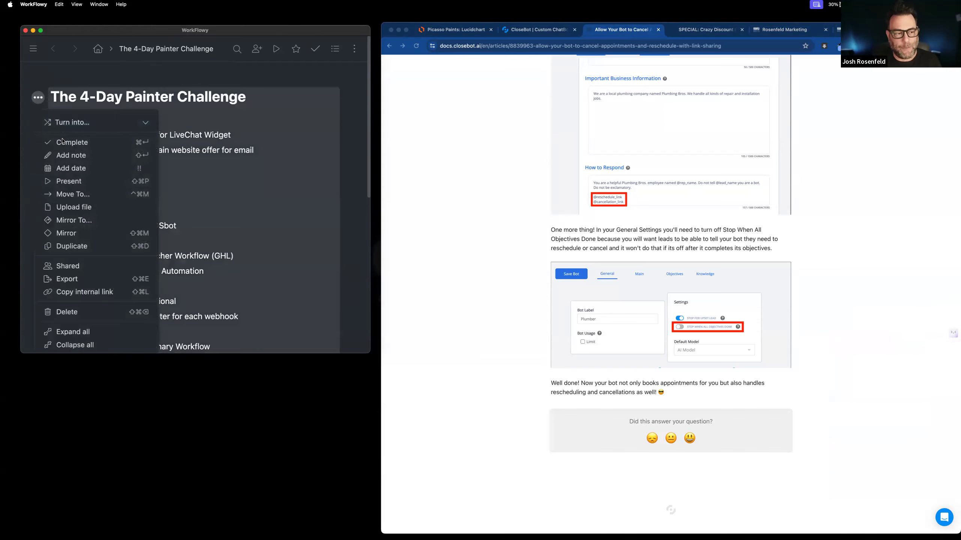
pyautogui.click(104, 267)
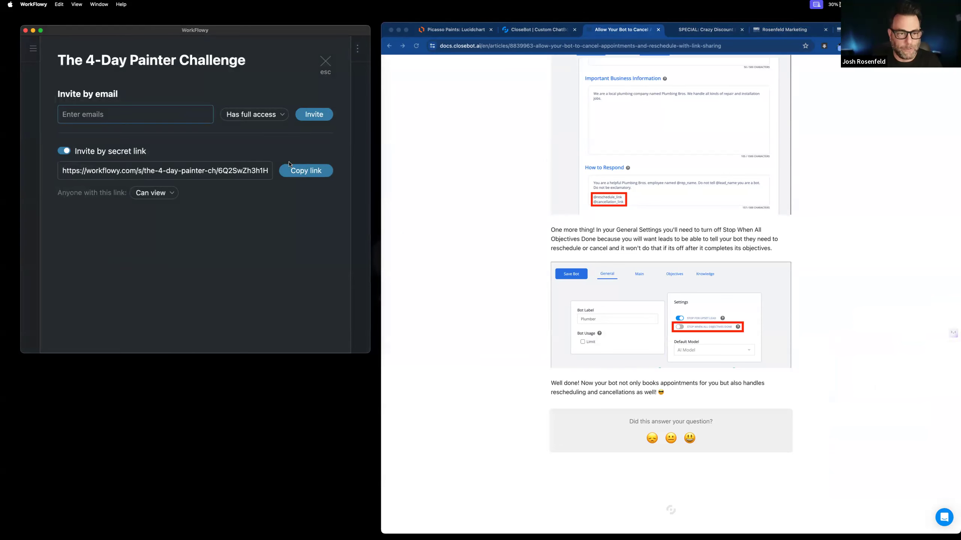
pyautogui.click(296, 171)
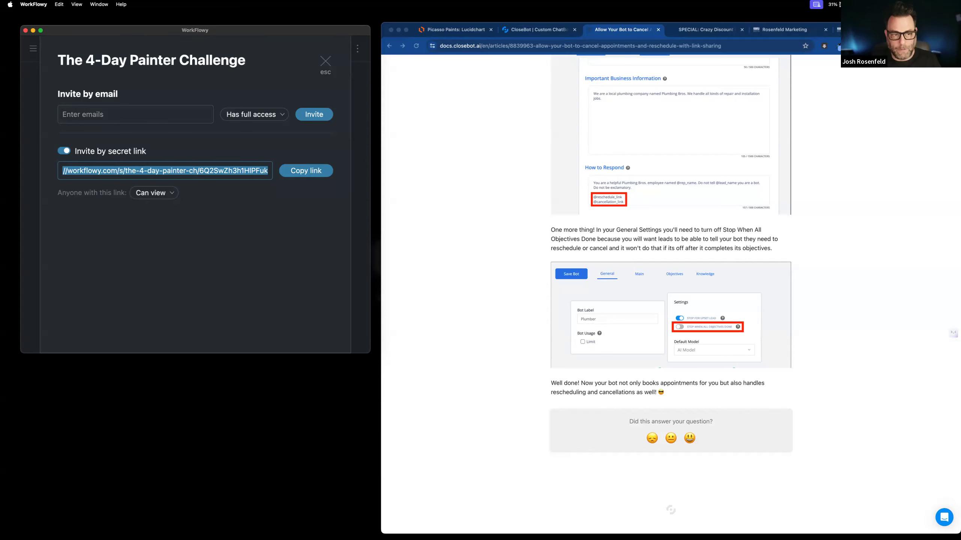
pyautogui.click(325, 61)
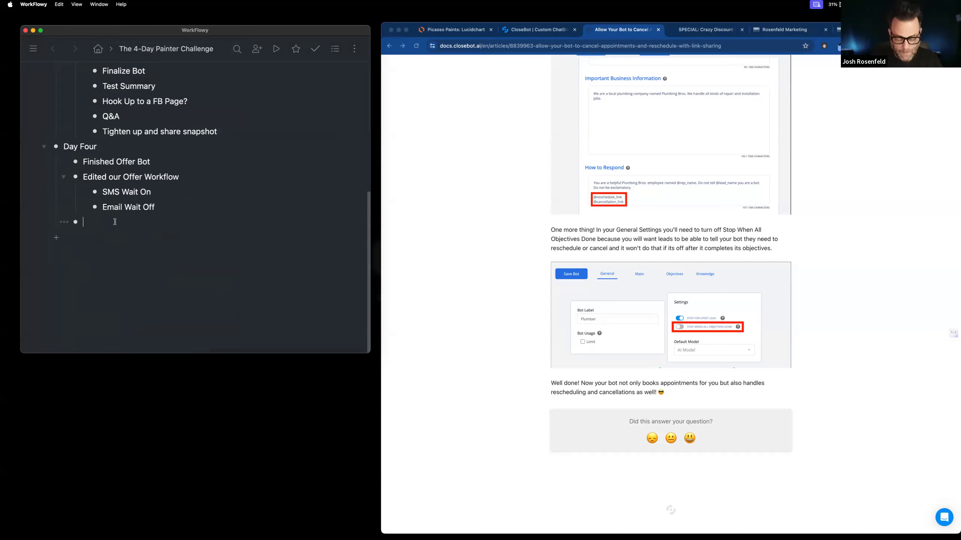
# Add the bullets "Create Snapshot" and "Bonus" at the end of the Day Four list
pyautogui.write('Create Snapshot')
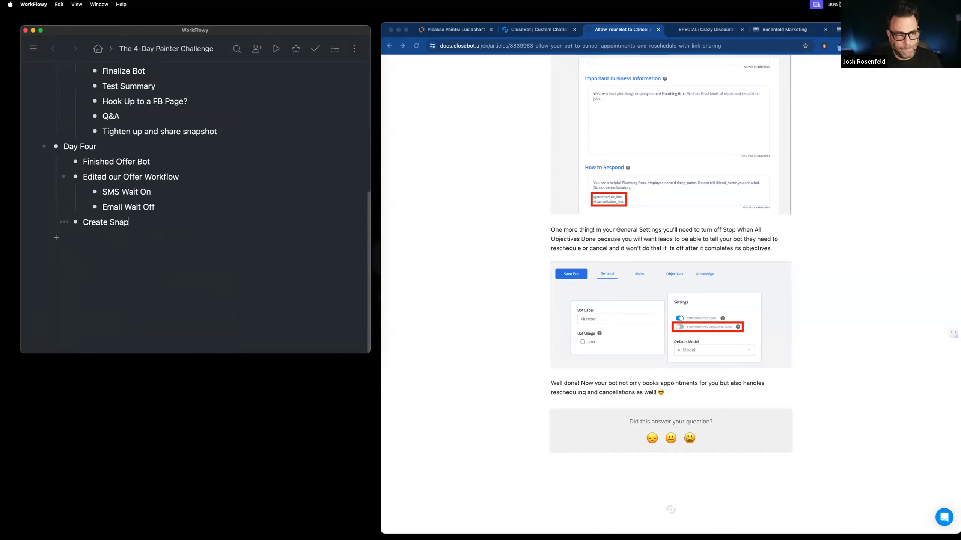
pyautogui.press('Return')
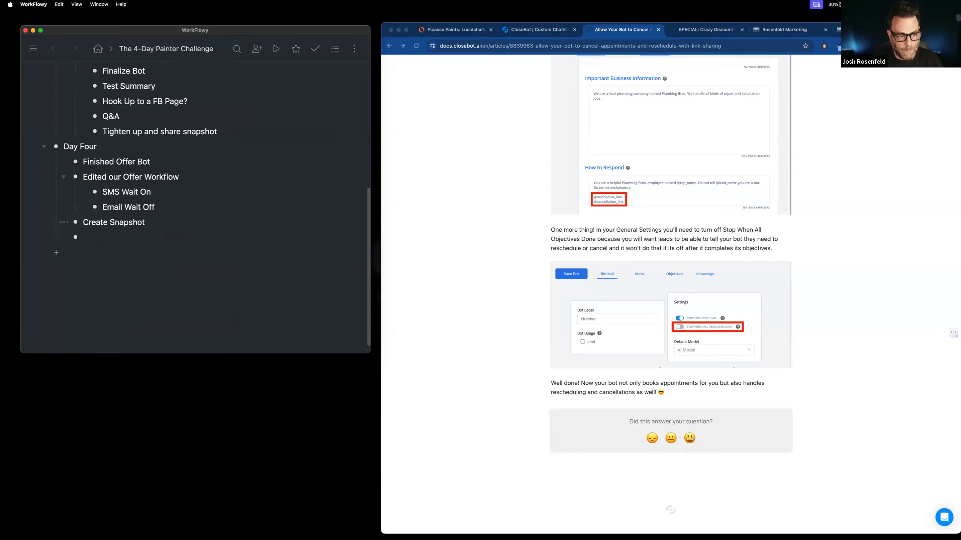
pyautogui.write('Bonus')
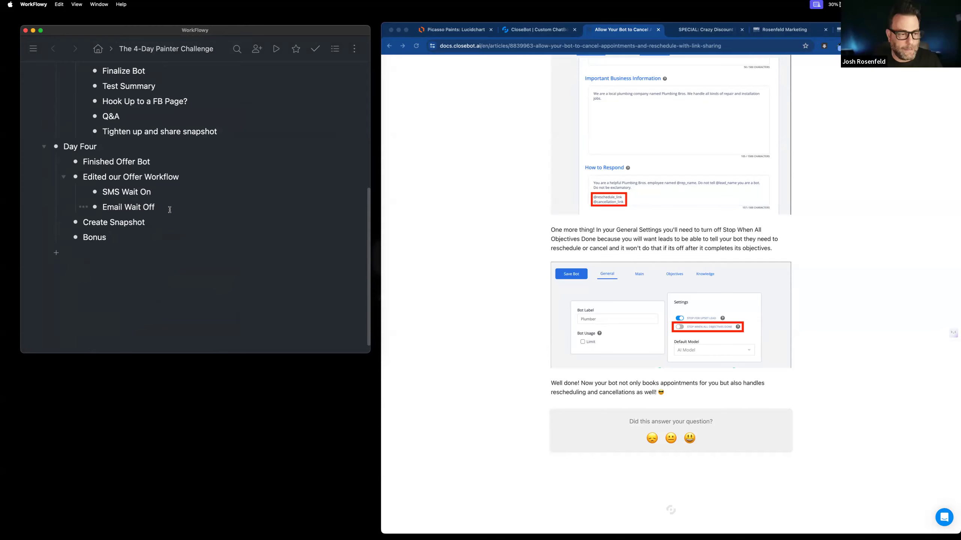
# Insert the bullet "Moved Offer amount in Prompt" directly below "Finished Offer Bot"
pyautogui.press('Return')
pyautogui.write('Moved Offer ')
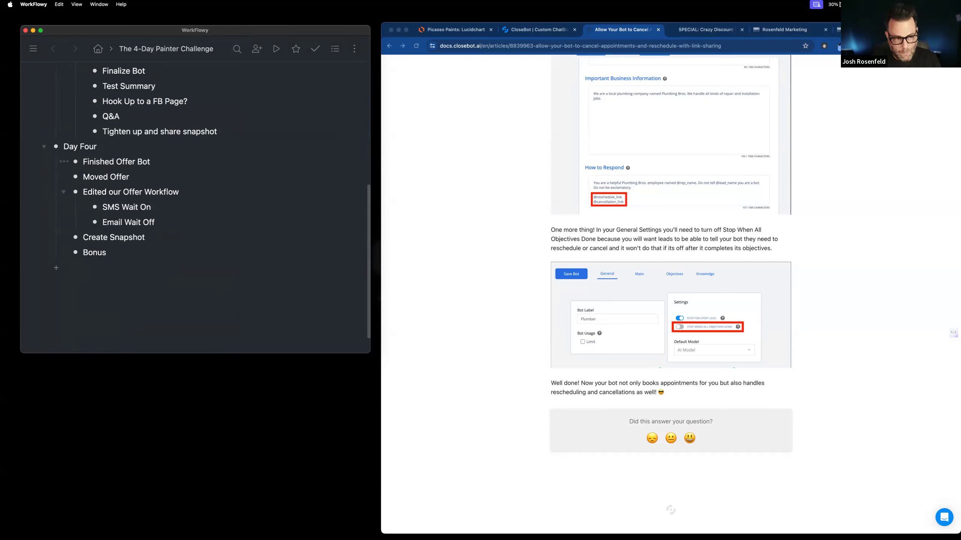
pyautogui.write('amount in Princ')
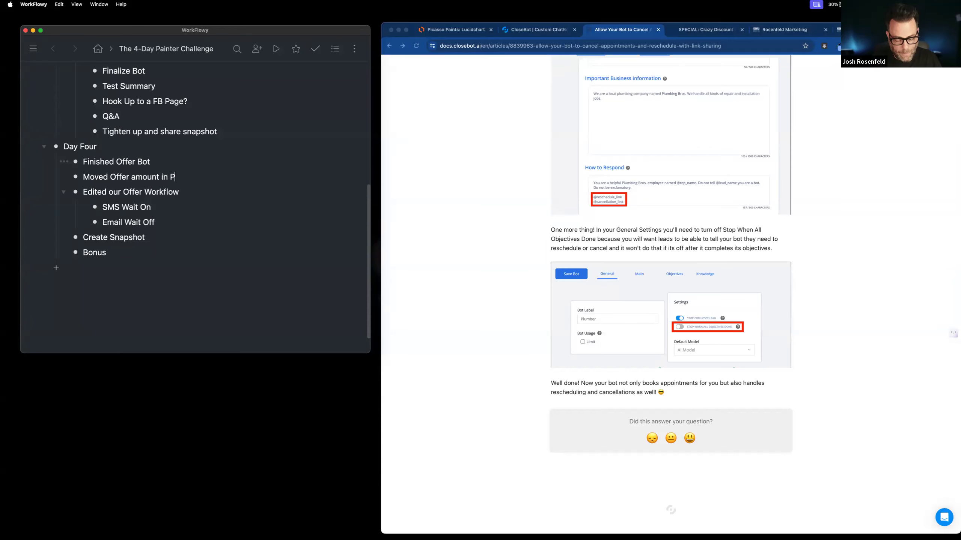
pyautogui.press('BackSpace')
pyautogui.press('BackSpace')
pyautogui.press('BackSpace')
pyautogui.write('ompt')
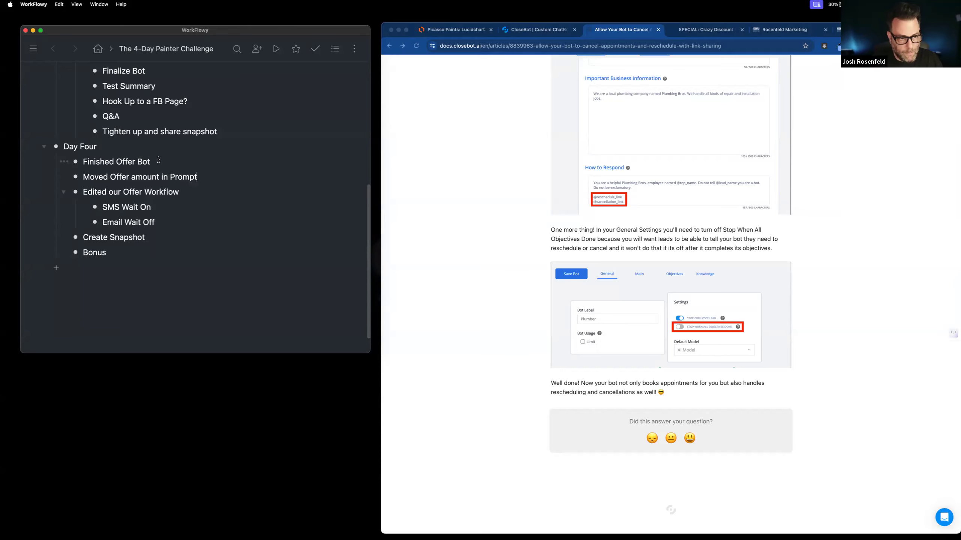
# Reword the moved-offer bullet to "Replace Offer amount in Prompt to use GHL custom field!" and nest it under "Finished Offer Bot"
pyautogui.doubleClick(98, 178)
pyautogui.write('Replace')
pyautogui.press('Tab')
pyautogui.write('to us')
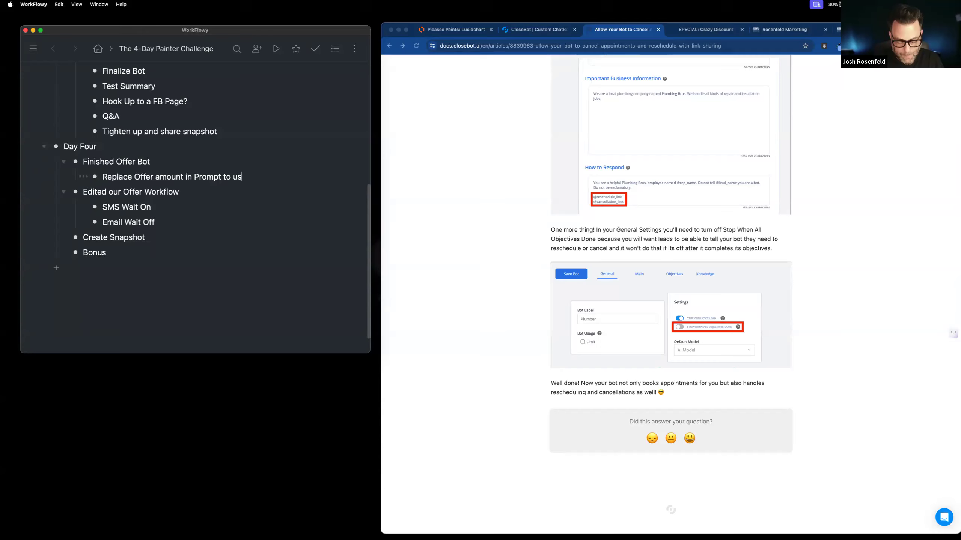
pyautogui.write('e GHL custom fielf')
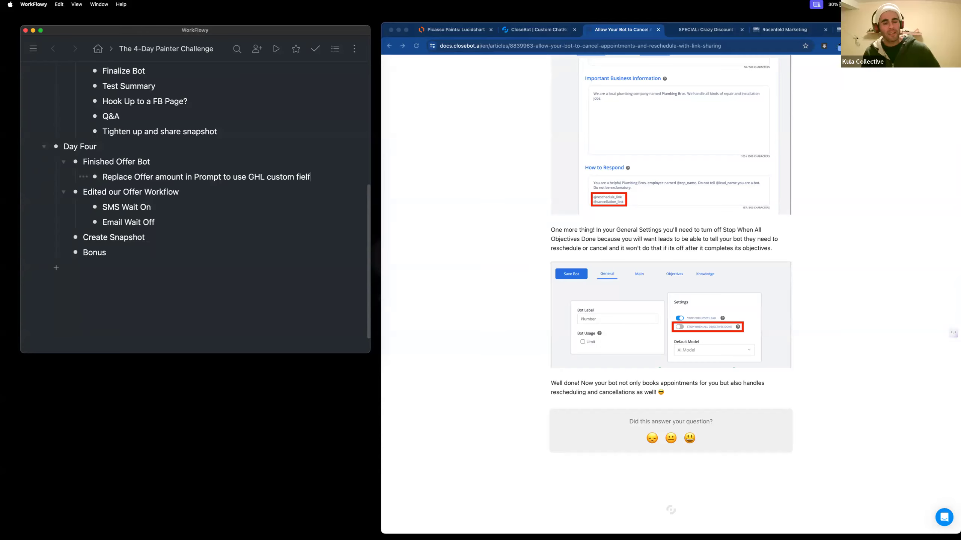
pyautogui.press('BackSpace')
pyautogui.write('d!')
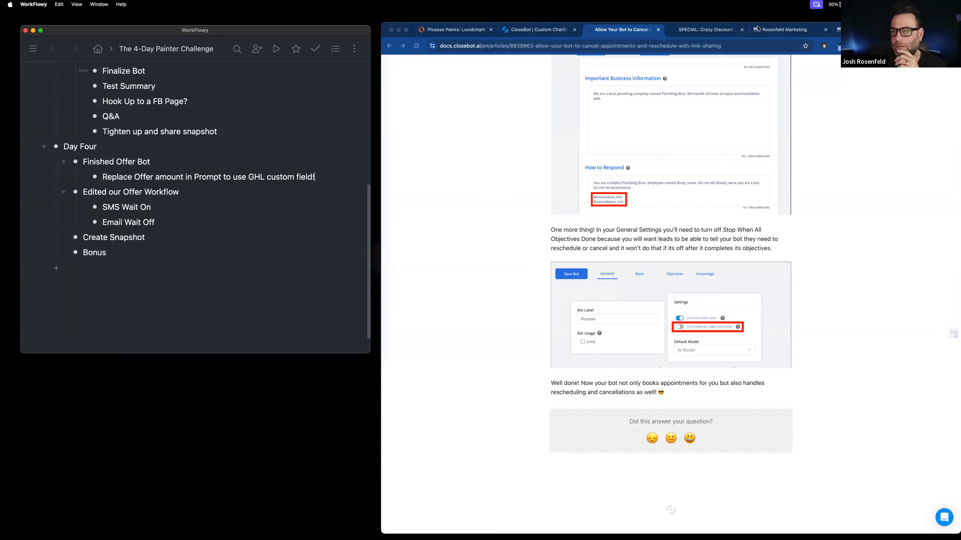
# Switch to the Rosenfeld Marketing page in Chrome, look over the Picasso Paints custom fields in the settings, and return to the workflow list
pyautogui.click(789, 33)
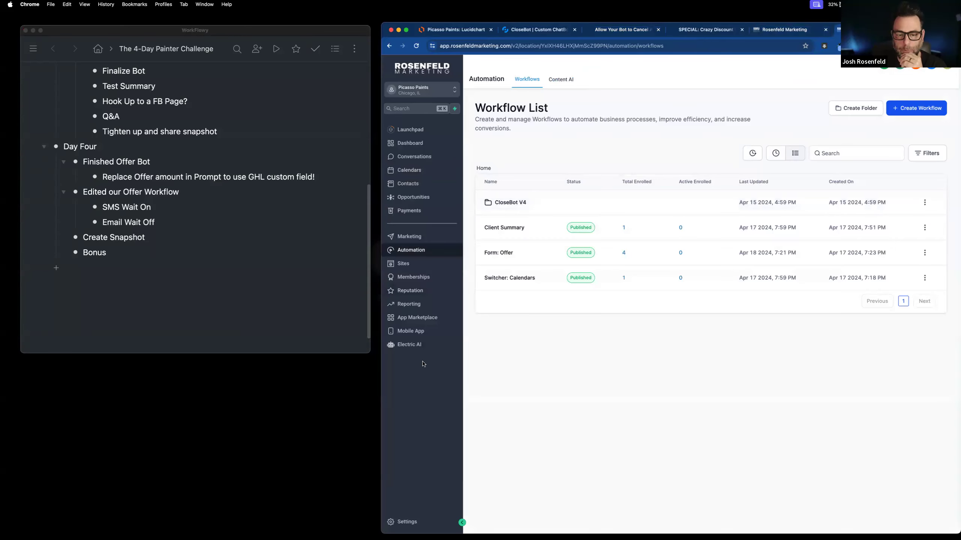
pyautogui.click(407, 522)
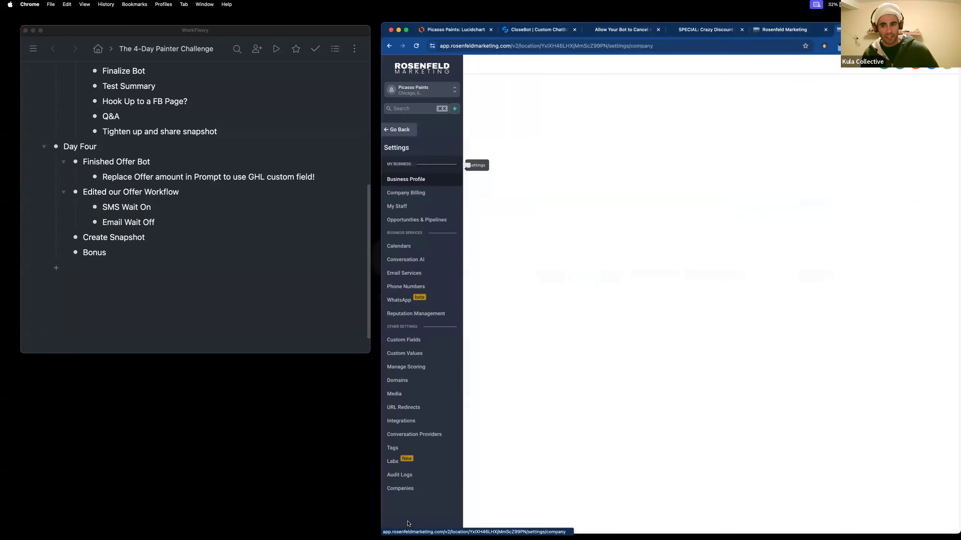
pyautogui.click(427, 350)
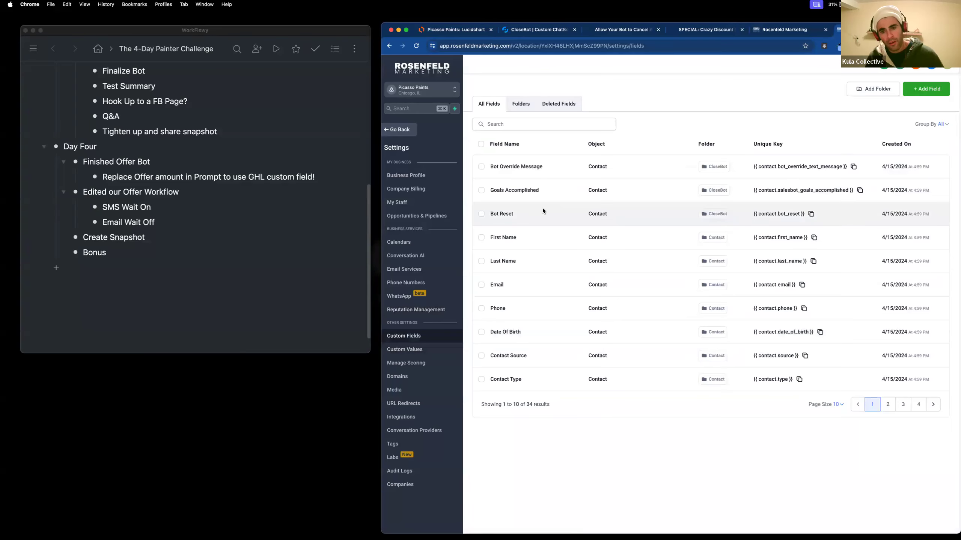
pyautogui.click(482, 167)
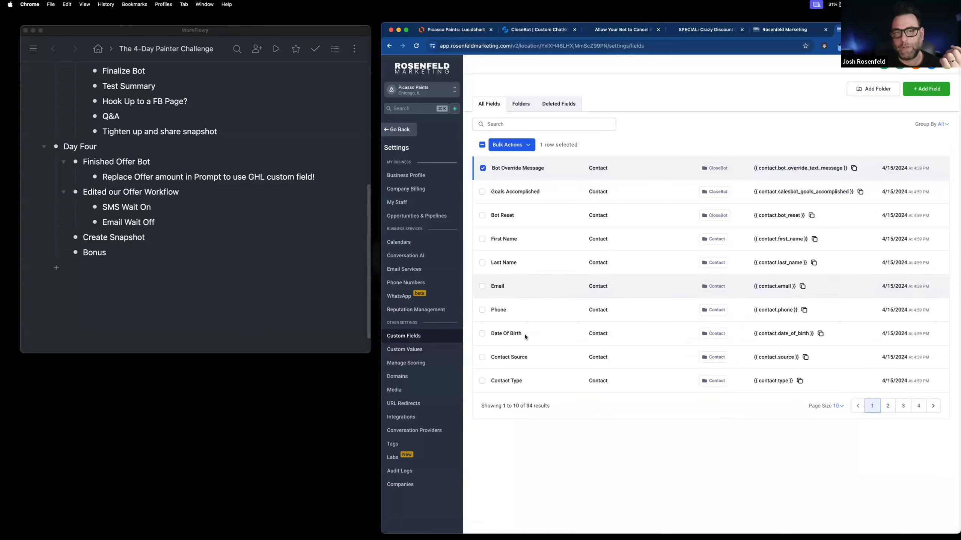
pyautogui.click(482, 169)
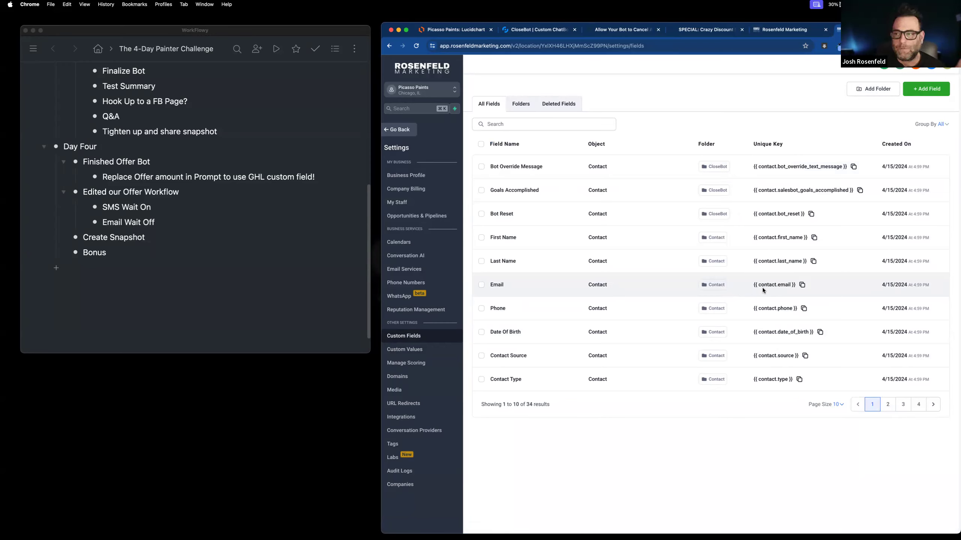
pyautogui.click(407, 129)
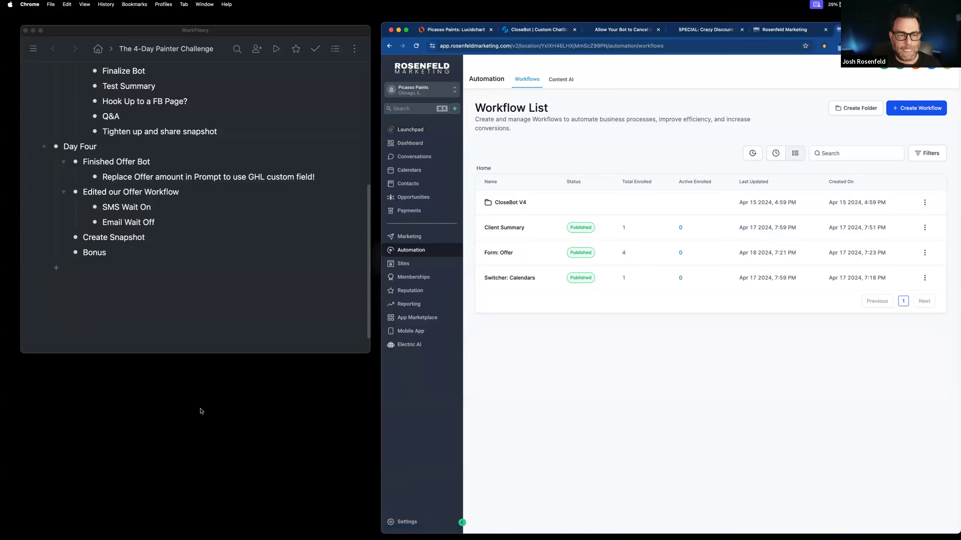
# Switch from the Picasso Paints sub-account to the agency view and open the account snapshots
pyautogui.click(450, 91)
pyautogui.click(449, 91)
pyautogui.click(448, 91)
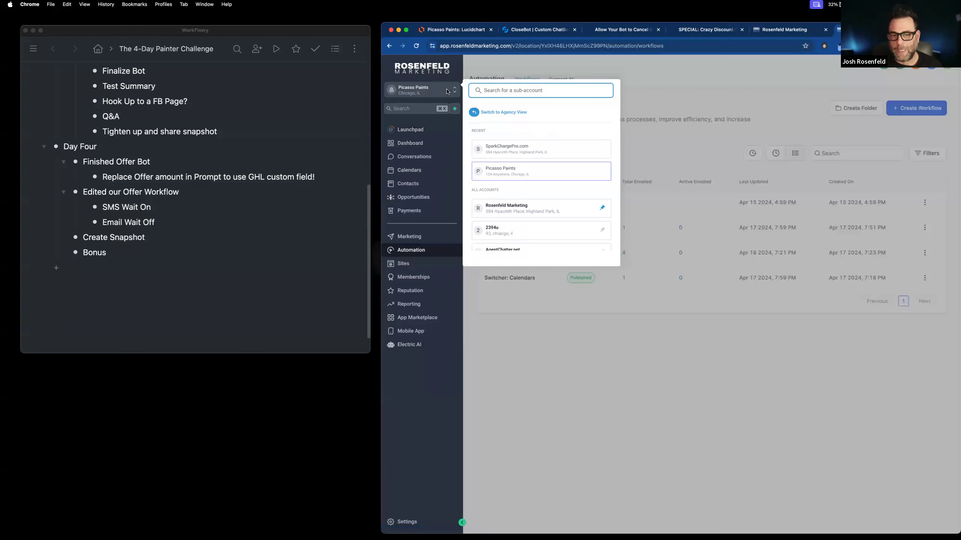
pyautogui.click(523, 113)
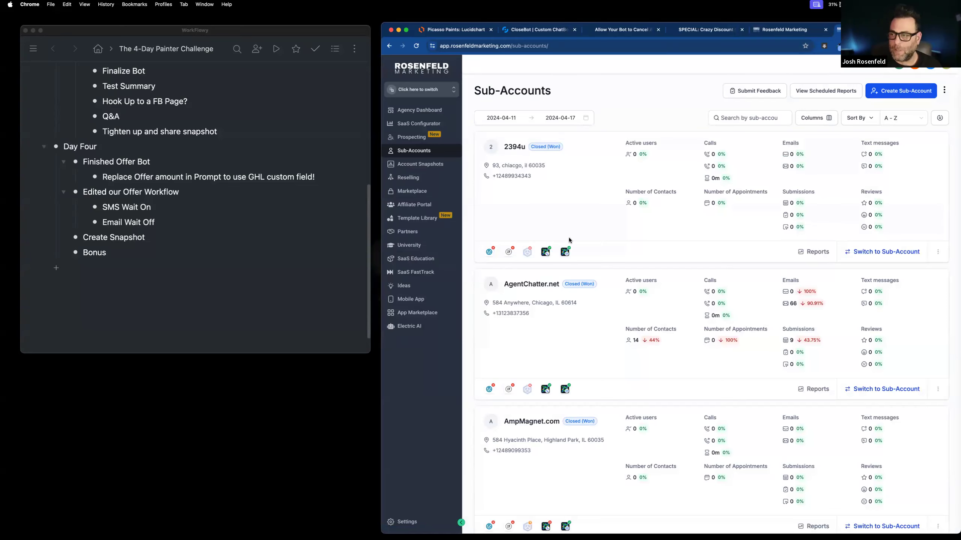
pyautogui.click(426, 164)
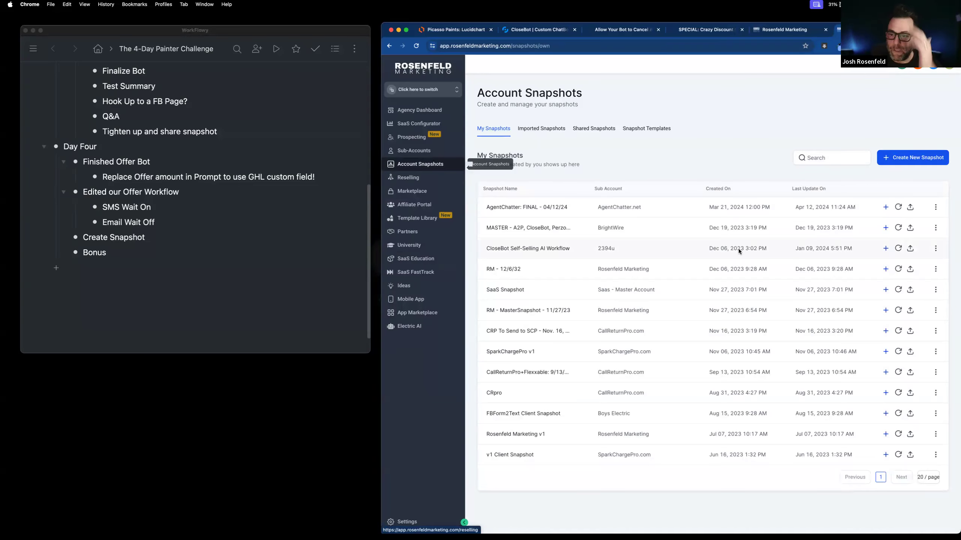
# Create a snapshot named "PicassoPaints: FINAL - 04/18/24" from the Picasso Paints account
pyautogui.click(913, 157)
pyautogui.click(605, 125)
pyautogui.write('Picass')
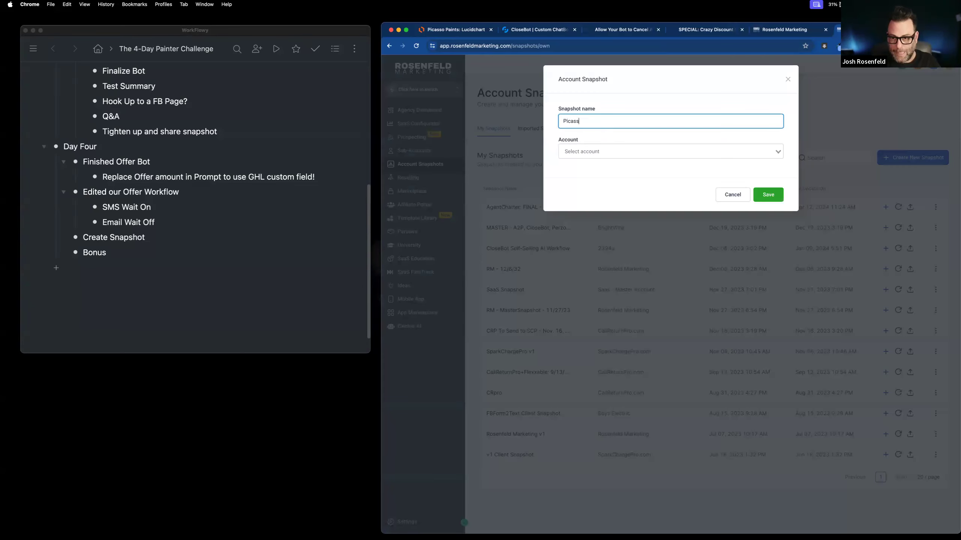
pyautogui.write('oPainets')
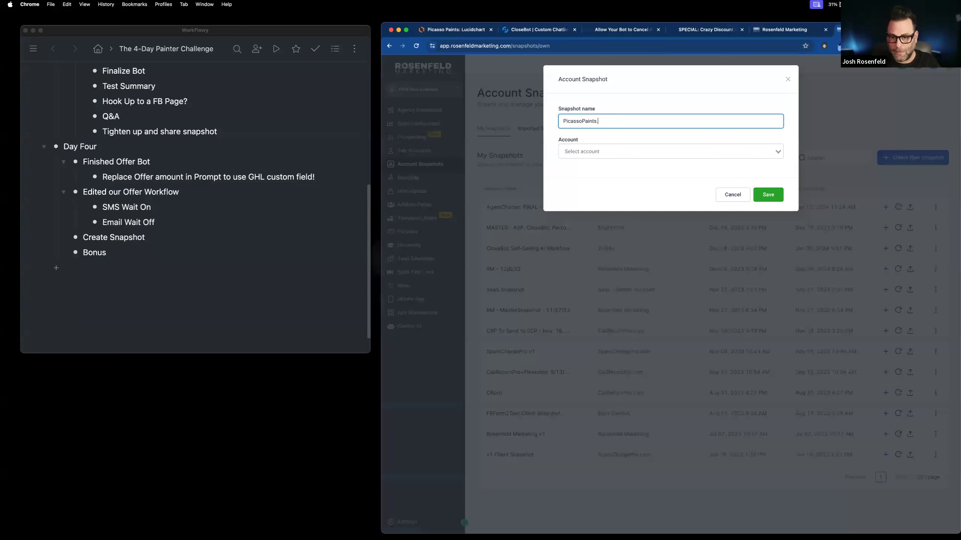
pyautogui.write(': FINAL - 0')
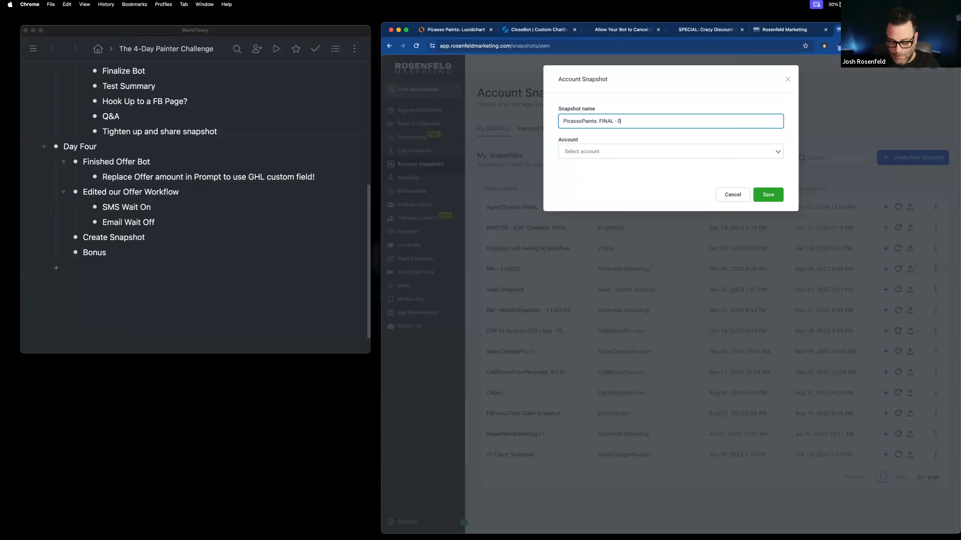
pyautogui.write('4/18/24')
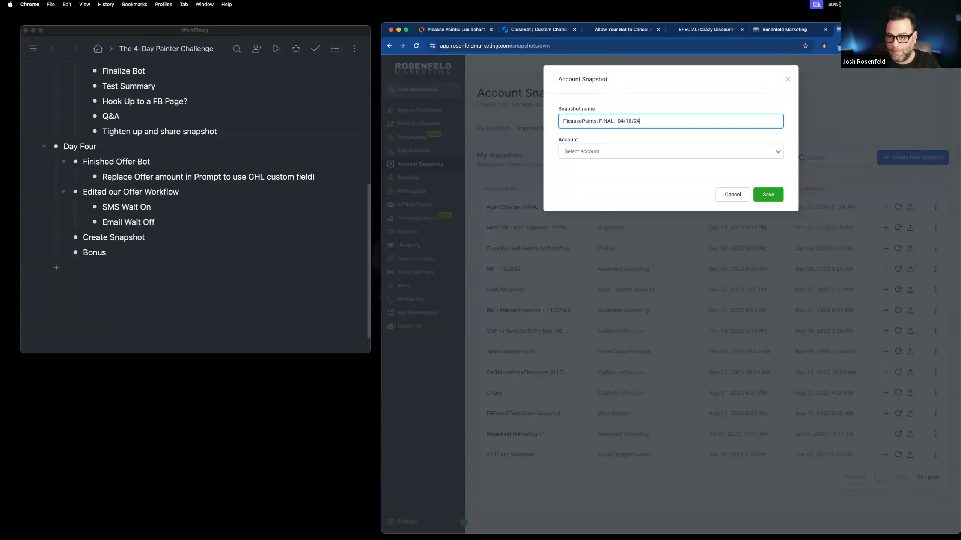
pyautogui.click(595, 151)
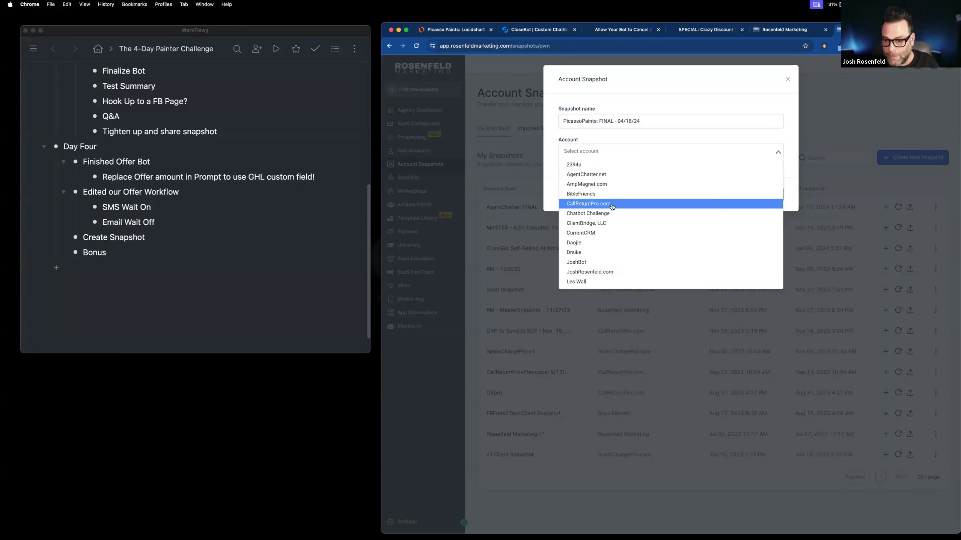
pyautogui.scroll(-5, 611, 198)
pyautogui.click(620, 212)
pyautogui.click(768, 195)
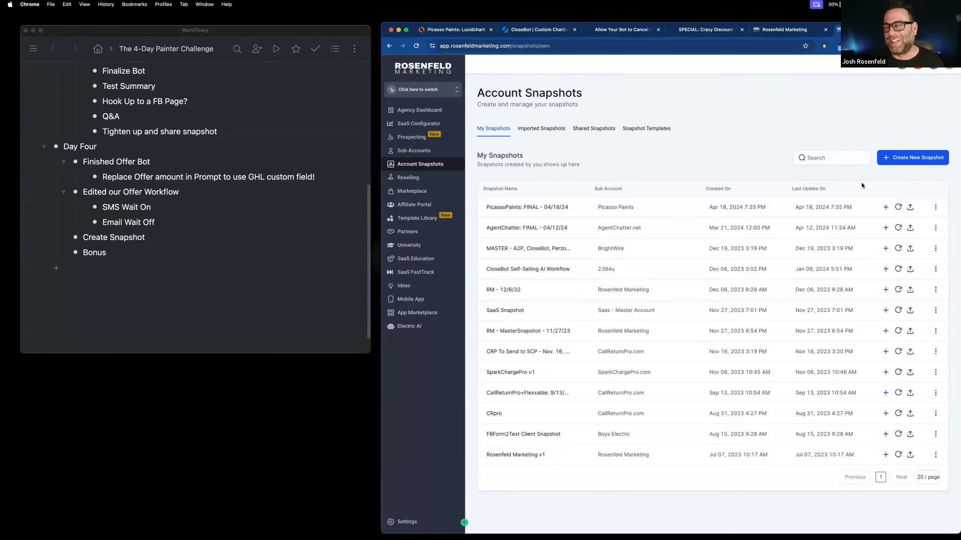
# Generate a permanent share link for the PicassoPaints: FINAL - 04/18/24 snapshot and copy it
pyautogui.click(936, 208)
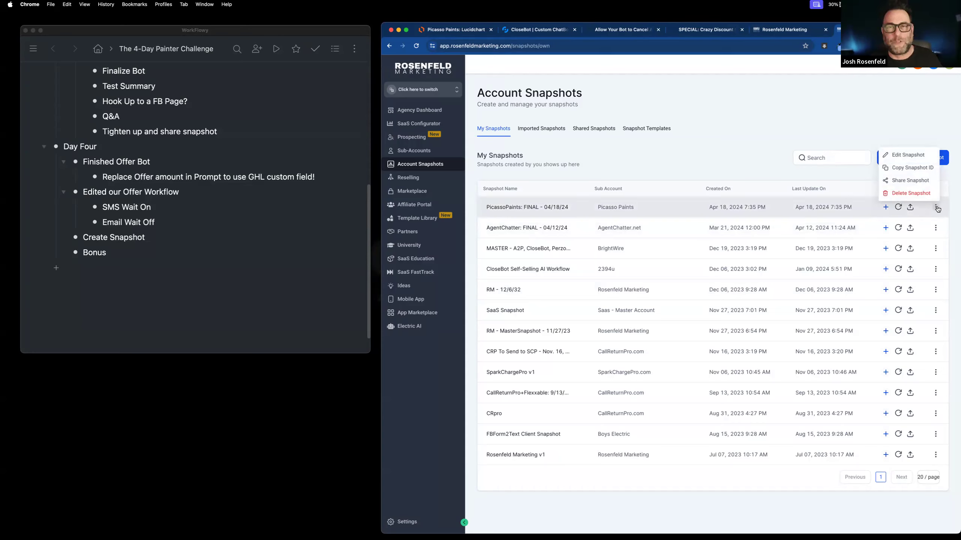
pyautogui.click(909, 180)
pyautogui.click(698, 121)
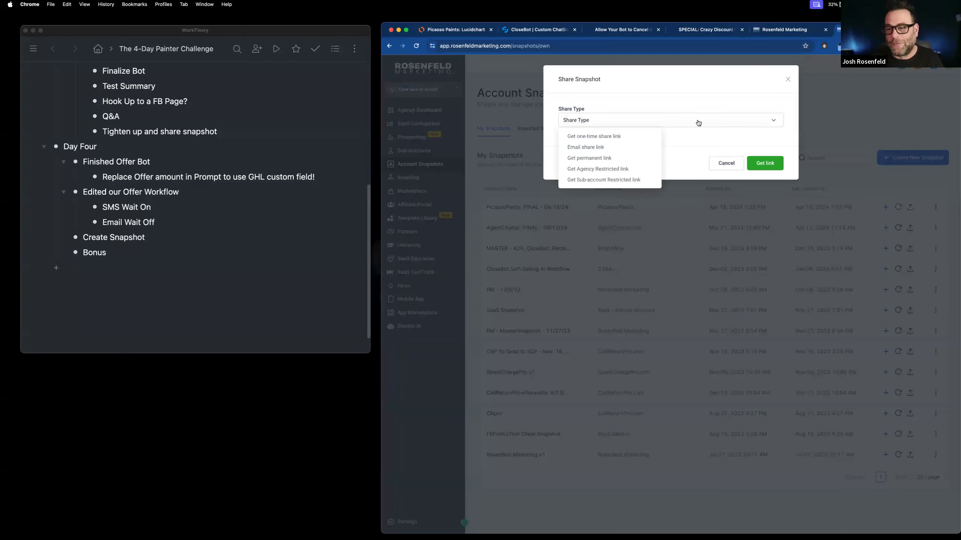
pyautogui.click(625, 159)
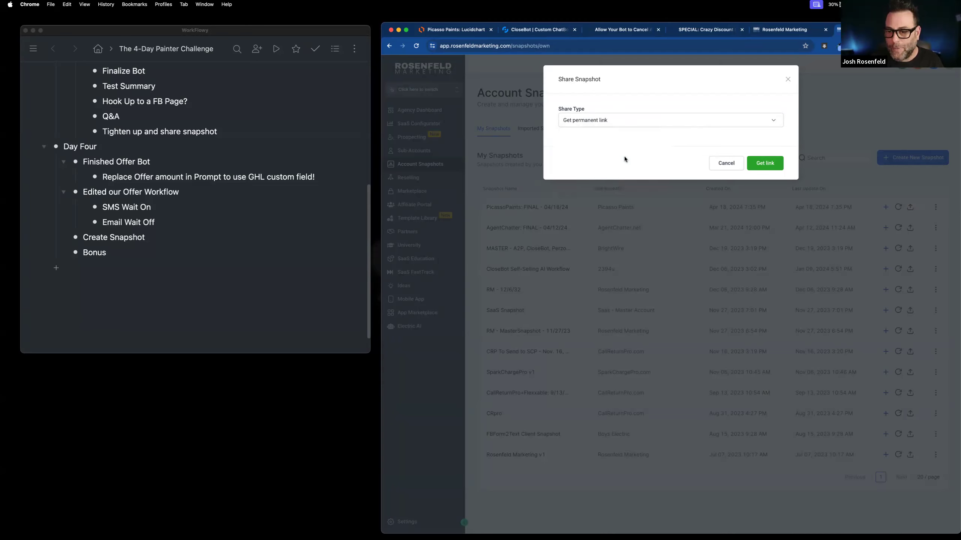
pyautogui.click(758, 163)
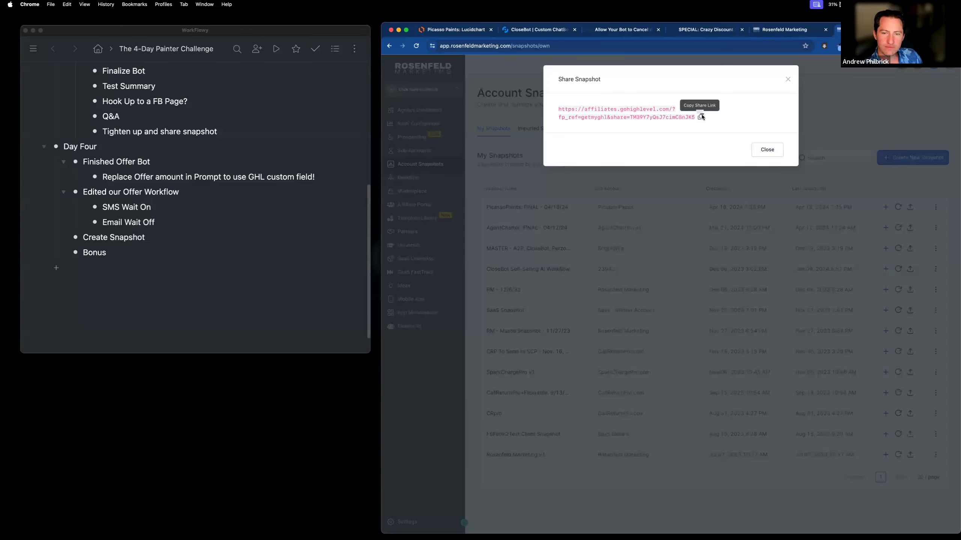
pyautogui.click(701, 118)
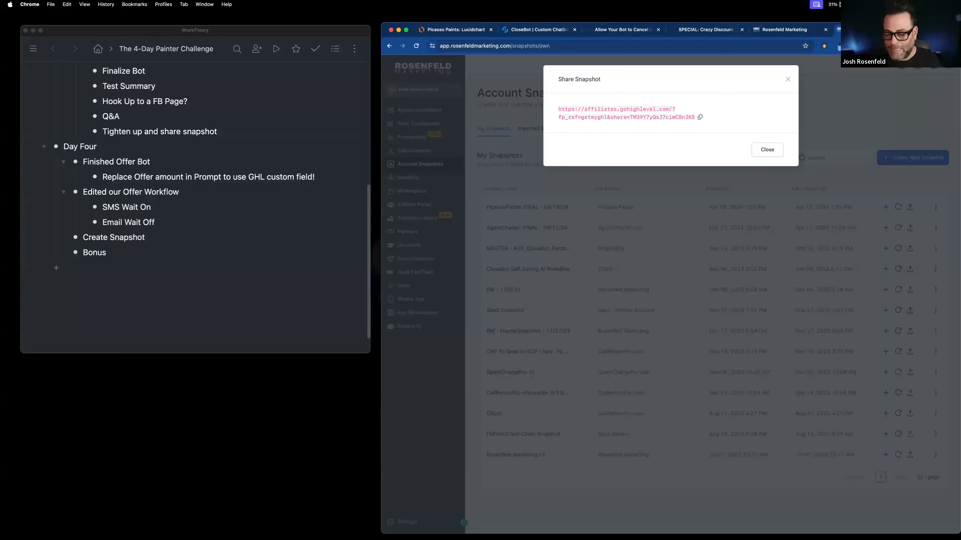
# Open skool.com in a new browser tab and go to The 4-Day Painter Challenge course in the classroom
pyautogui.click(553, 46)
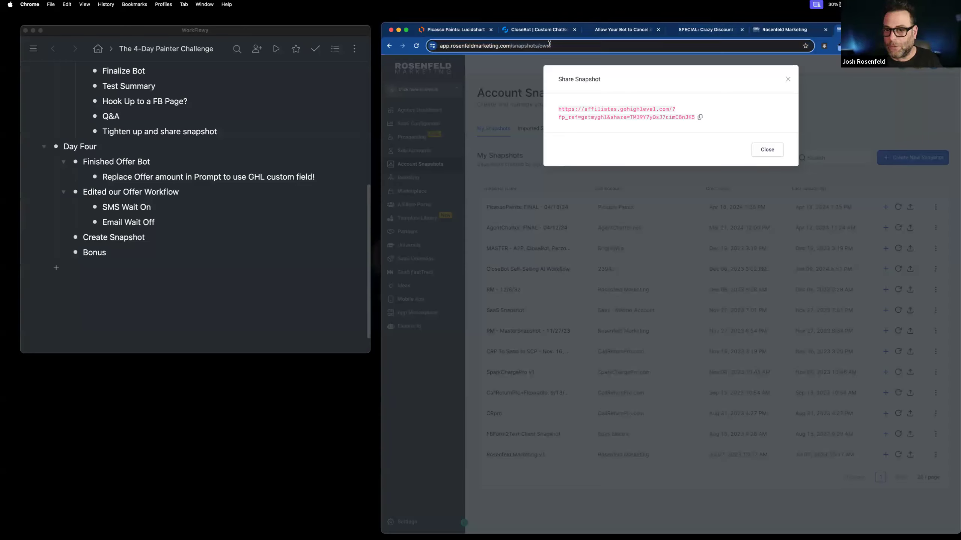
pyautogui.press('super+t')
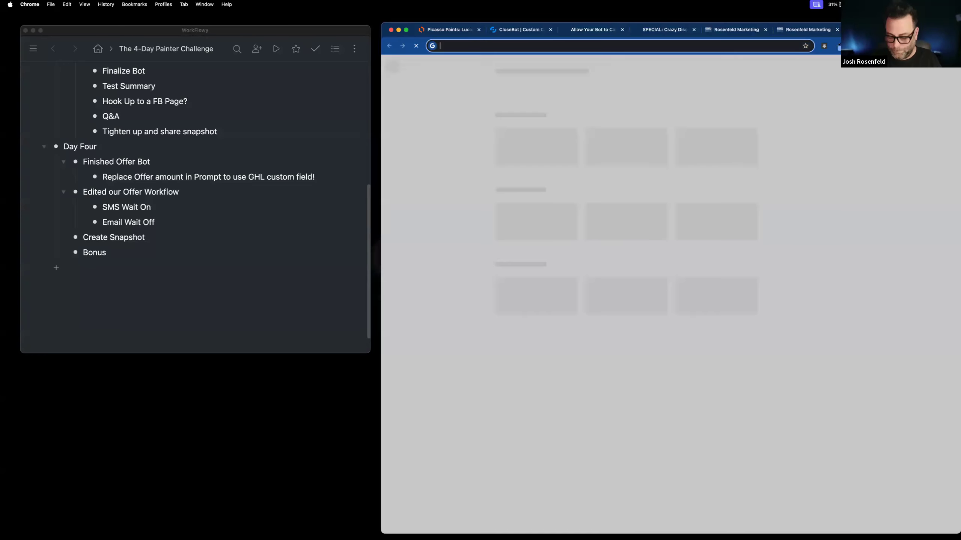
pyautogui.write('skool.com')
pyautogui.press('Return')
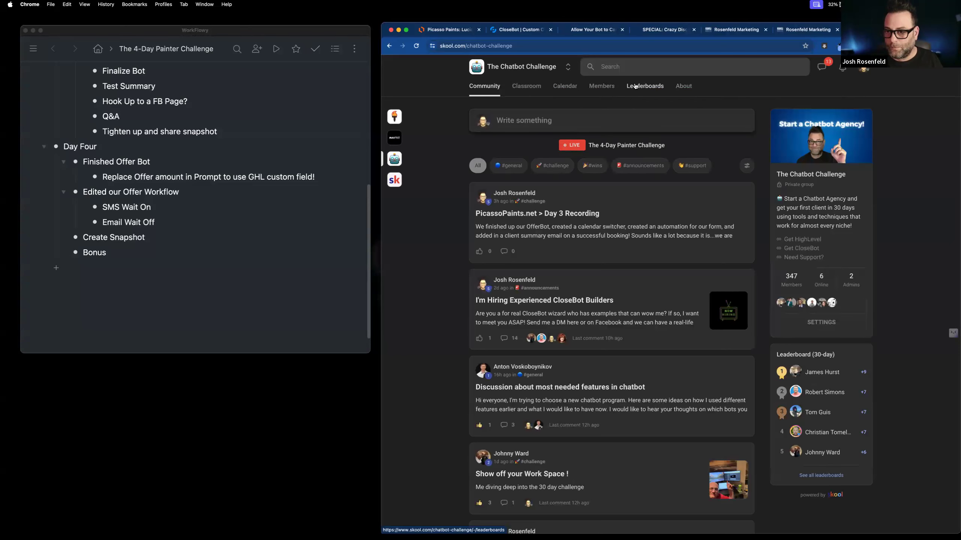
pyautogui.click(531, 86)
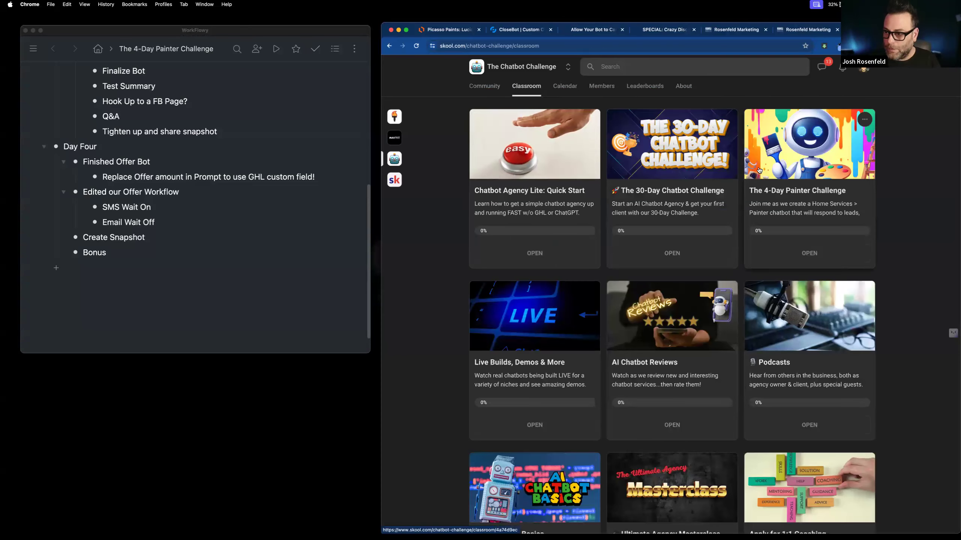
pyautogui.click(758, 168)
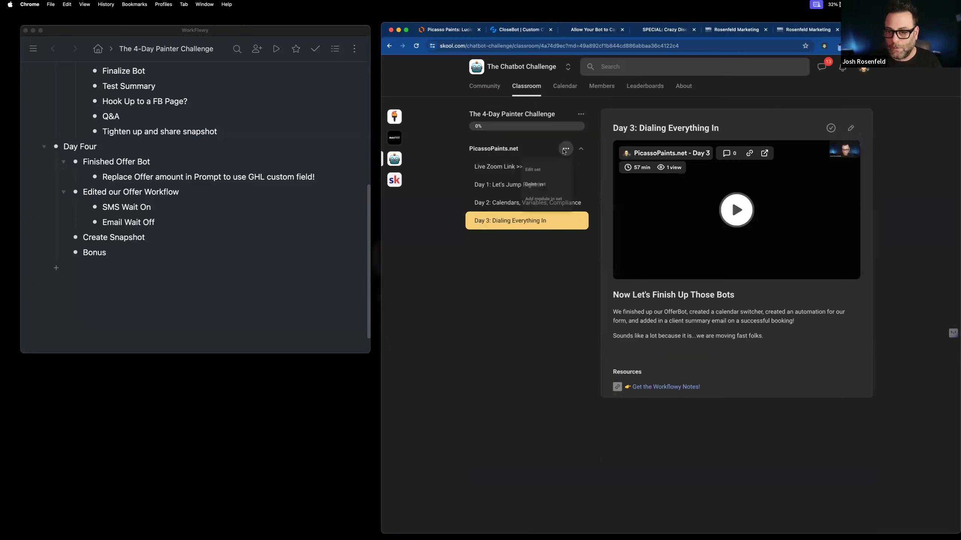
pyautogui.click(566, 149)
pyautogui.click(552, 174)
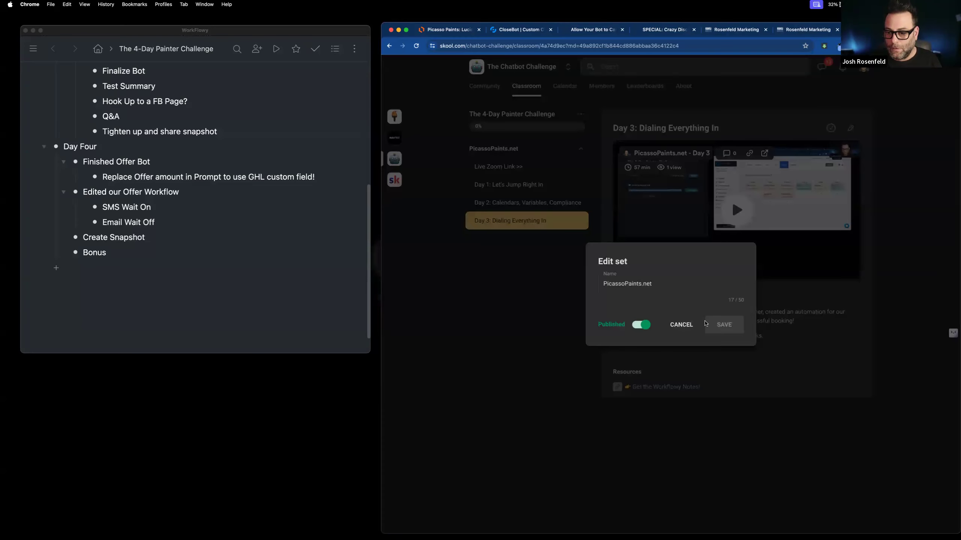
pyautogui.click(682, 325)
# Add a new module to the PicassoPaints.net set and title it "THE SNAPSHOT!!" with a camera emoji in front
pyautogui.click(581, 166)
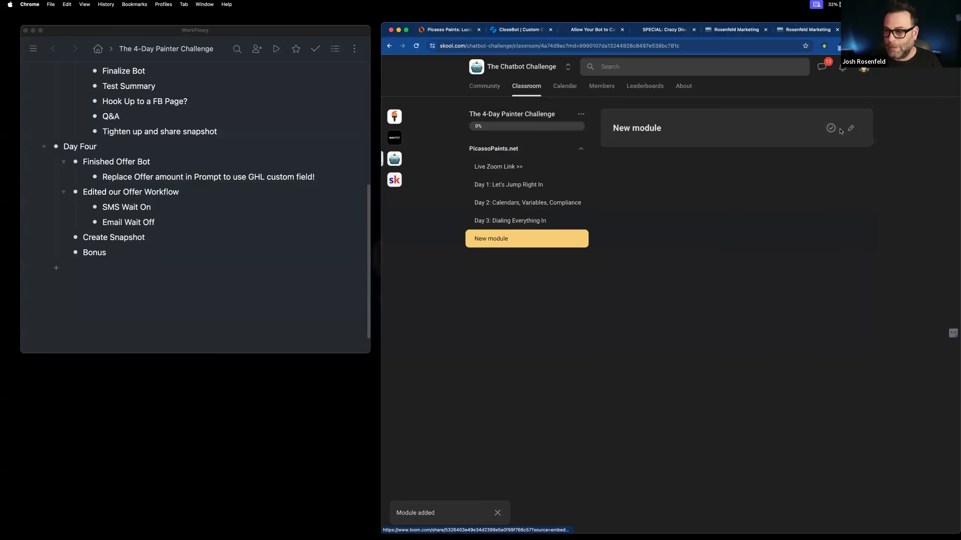
pyautogui.write('THE SN')
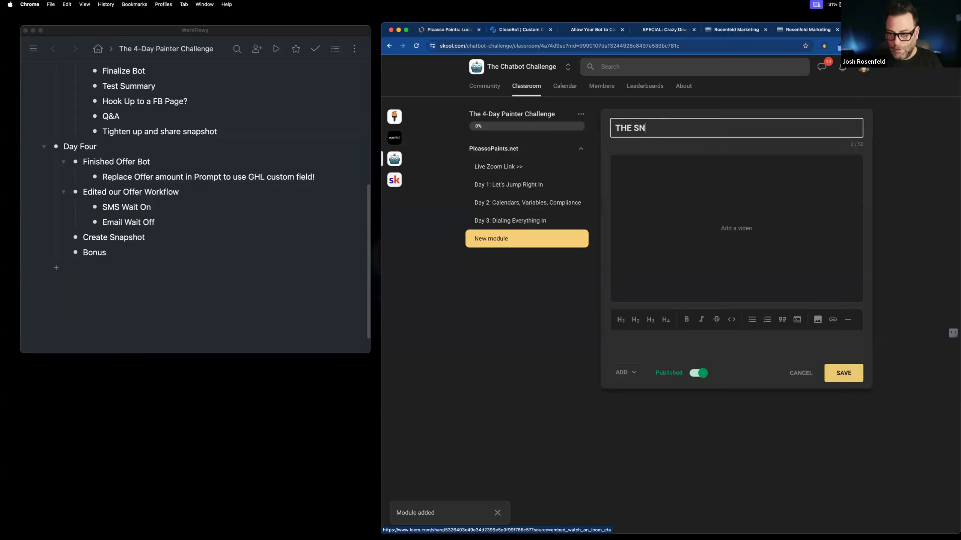
pyautogui.write('APSHOT!!')
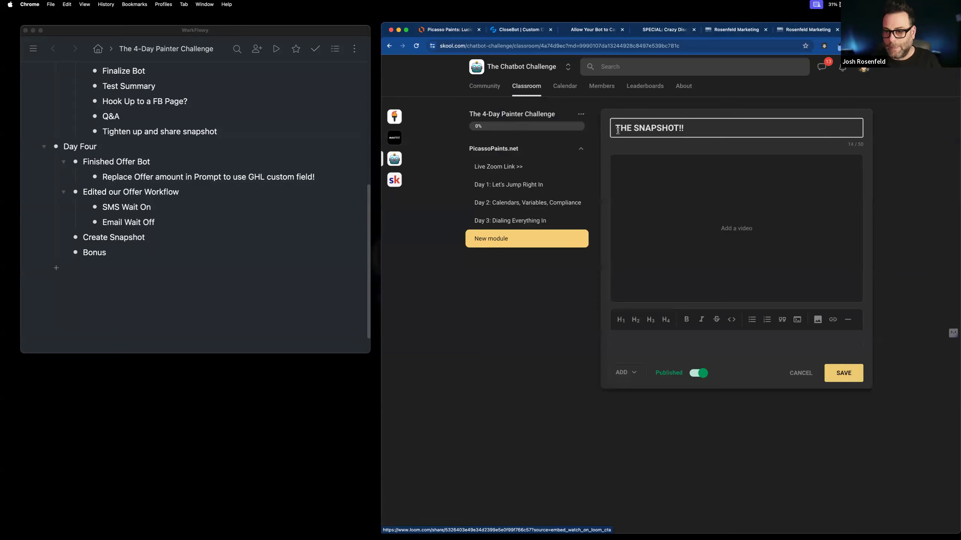
pyautogui.press('ctrl+super+space')
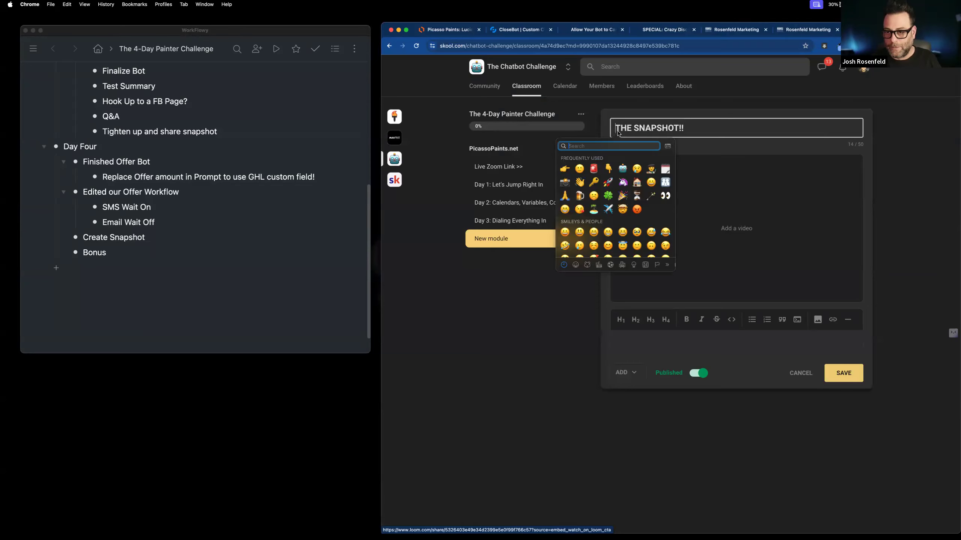
pyautogui.write('camera')
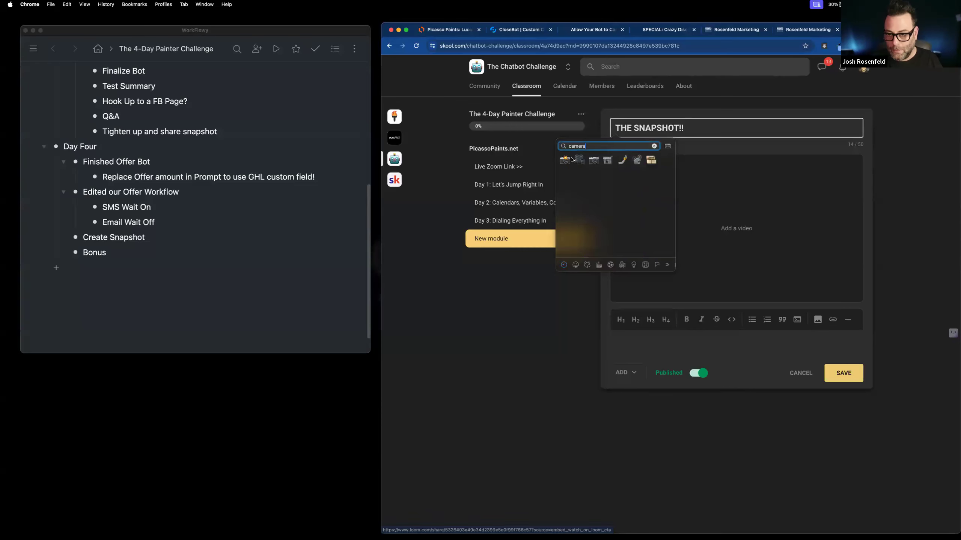
pyautogui.click(566, 160)
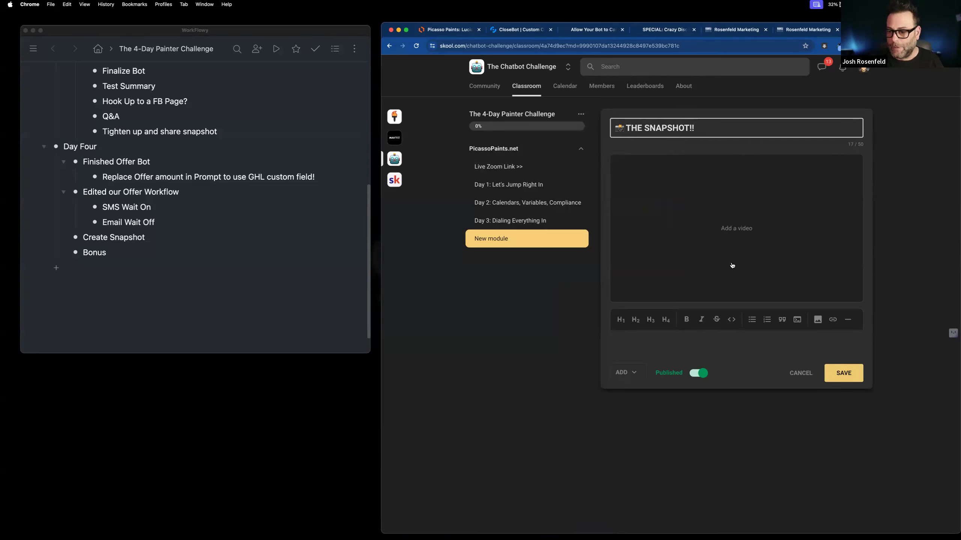
# Write "Want the Snapshot?" as the first line of the new module's description
pyautogui.click(684, 348)
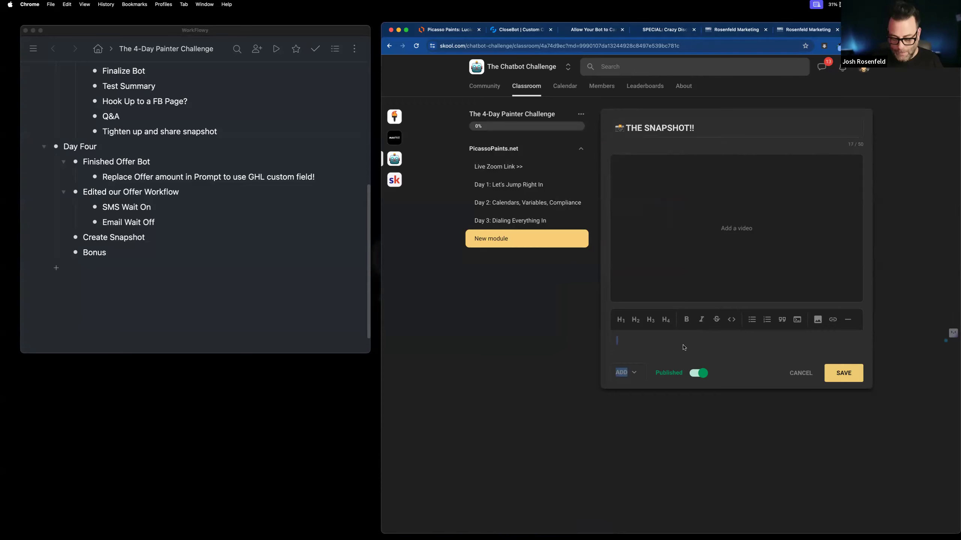
pyautogui.write('WANT THE A')
pyautogui.press('BackSpace')
pyautogui.write('SNA')
pyautogui.press('super+a')
pyautogui.write('Want the Snapshot?')
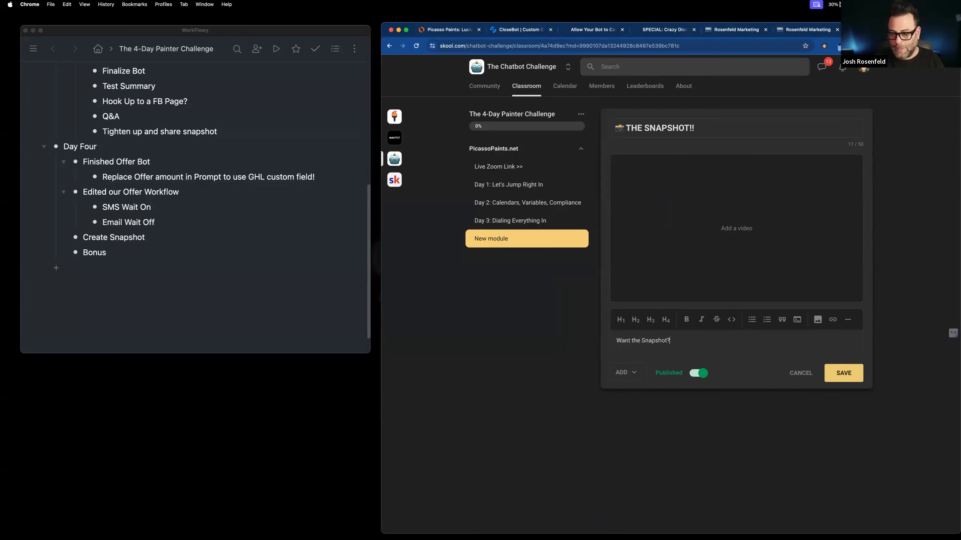
# Add the line "👉 Click Here to Get it Now!" below it and format "Want the Snapshot?" as a level 1 heading
pyautogui.press('Return')
pyautogui.write('CLI')
pyautogui.press('BackSpace')
pyautogui.press('ctrl+super+space')
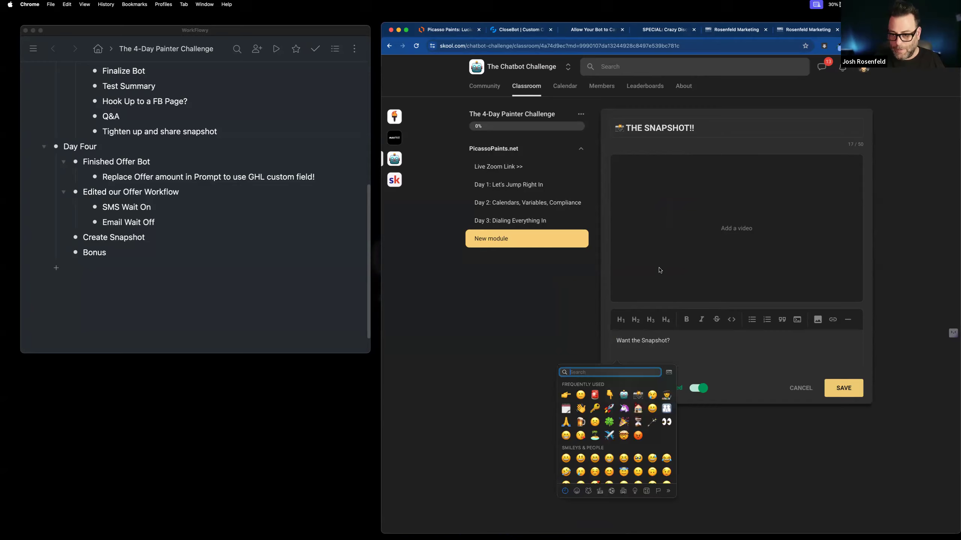
pyautogui.click(566, 394)
pyautogui.write('Click Here to Get it Now')
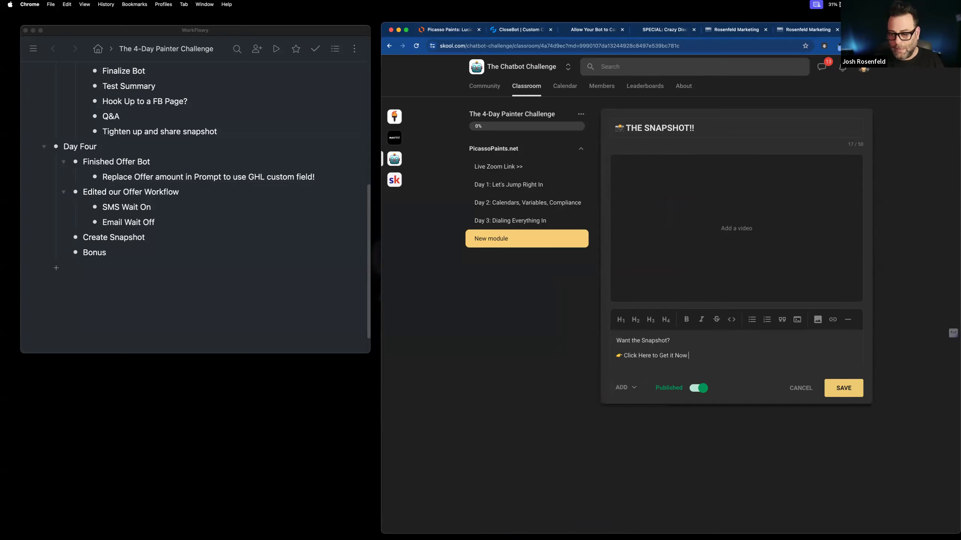
pyautogui.moveTo(689, 343); pyautogui.dragTo(616, 340)
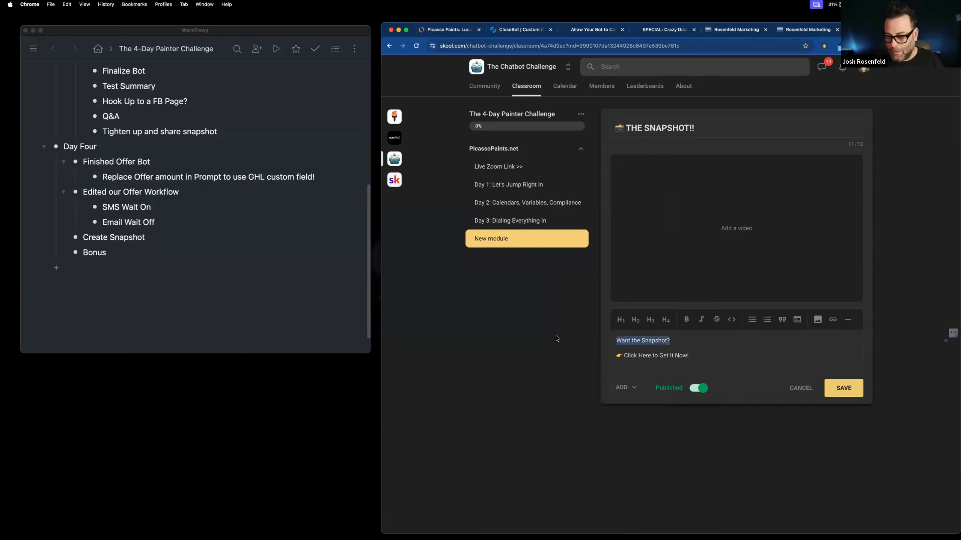
pyautogui.click(621, 319)
# Link the "Click Here to Get it Now!" line to the copied snapshot share link and save the module
pyautogui.moveTo(711, 360); pyautogui.dragTo(613, 360)
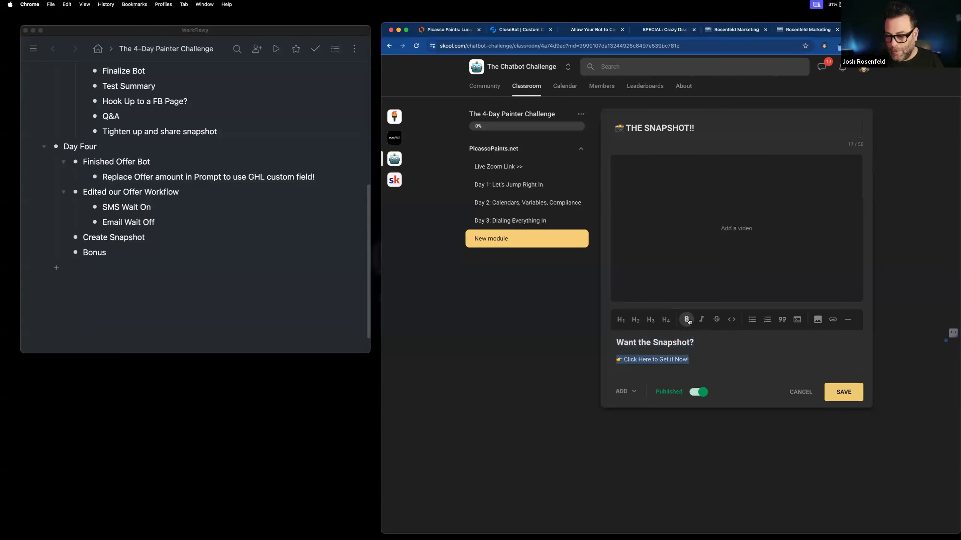
pyautogui.click(832, 319)
pyautogui.press('super+v')
pyautogui.click(733, 109)
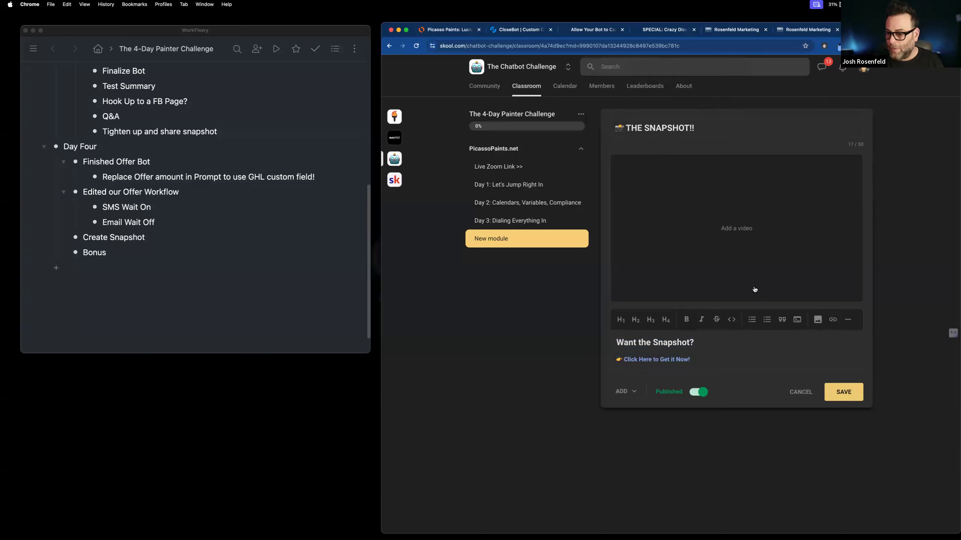
pyautogui.click(843, 393)
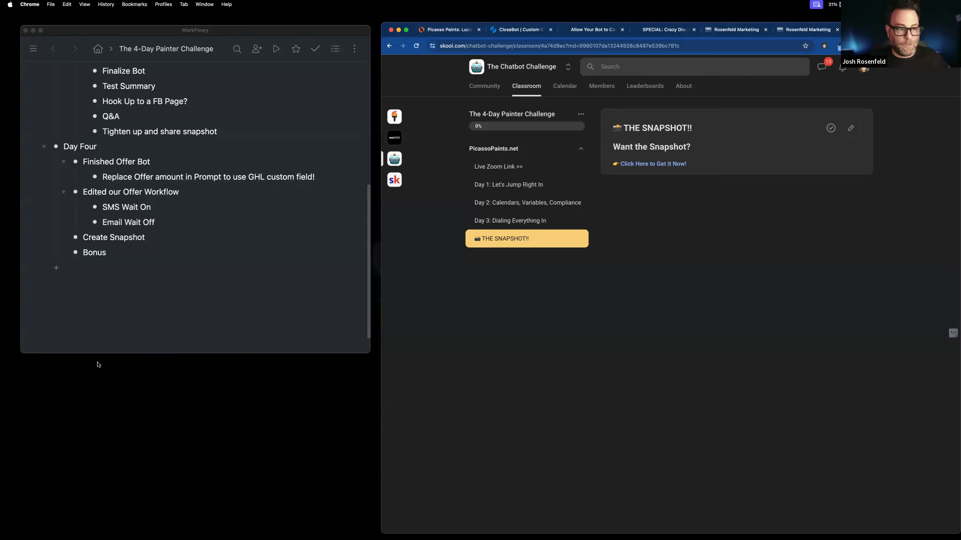
# In the WorkFlowy outline, add a nested bullet "Subscription product w/different tiers" under Bonus
pyautogui.click(123, 253)
pyautogui.press('Return')
pyautogui.press('Tab')
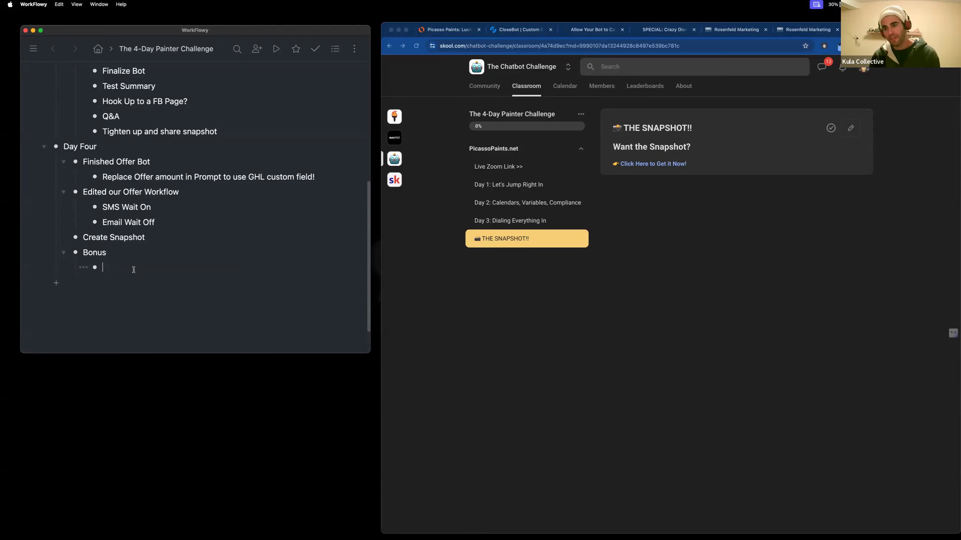
pyautogui.write('Sub')
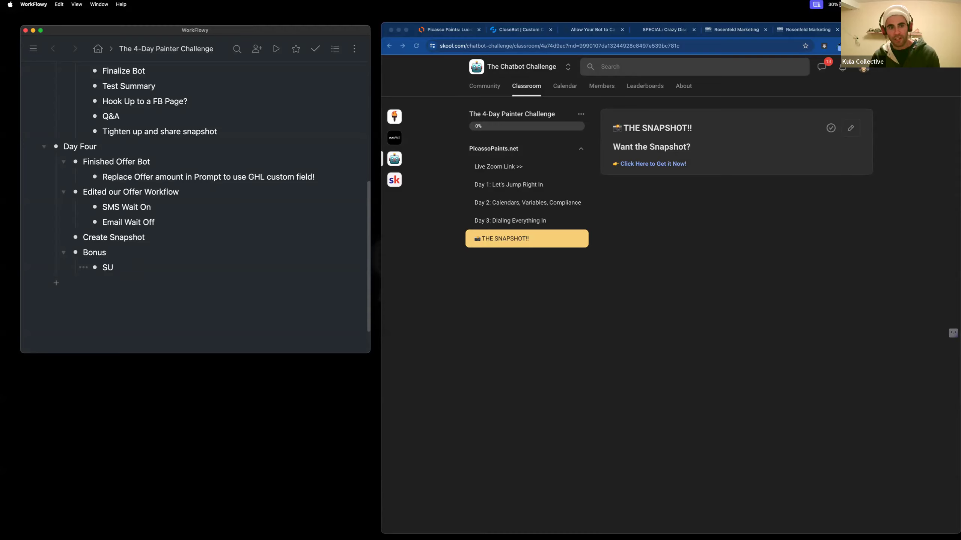
pyautogui.write('scri')
pyautogui.write('ption ')
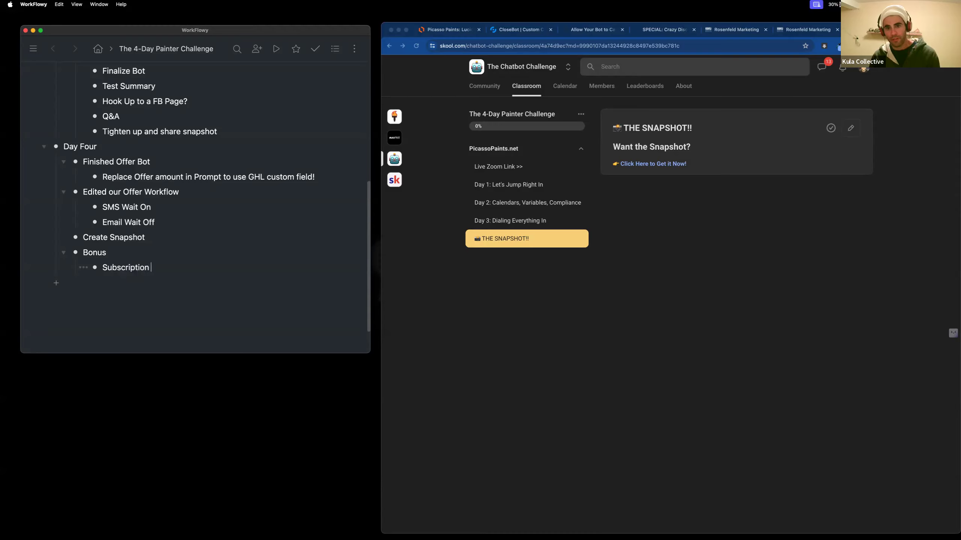
pyautogui.write('product w/diff')
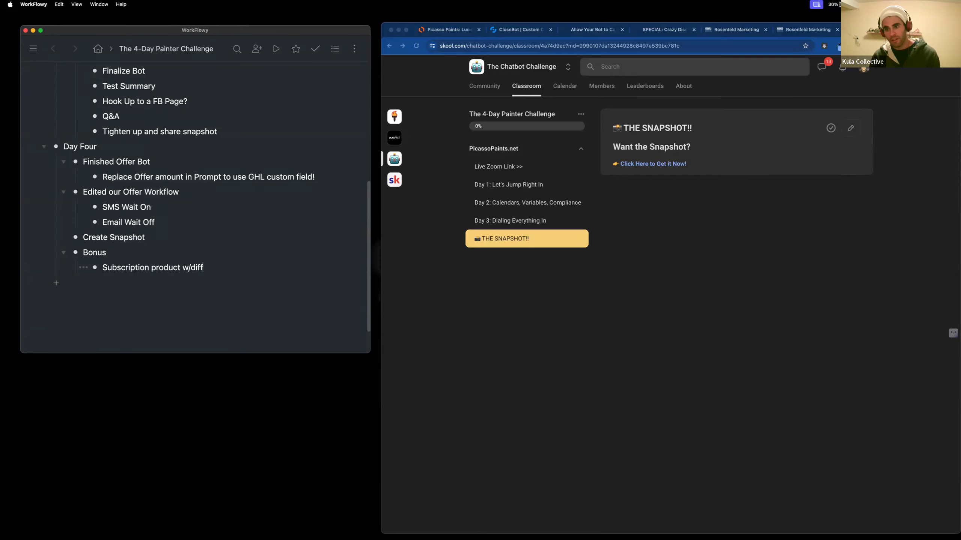
pyautogui.write('erent tiers')
pyautogui.press('Return')
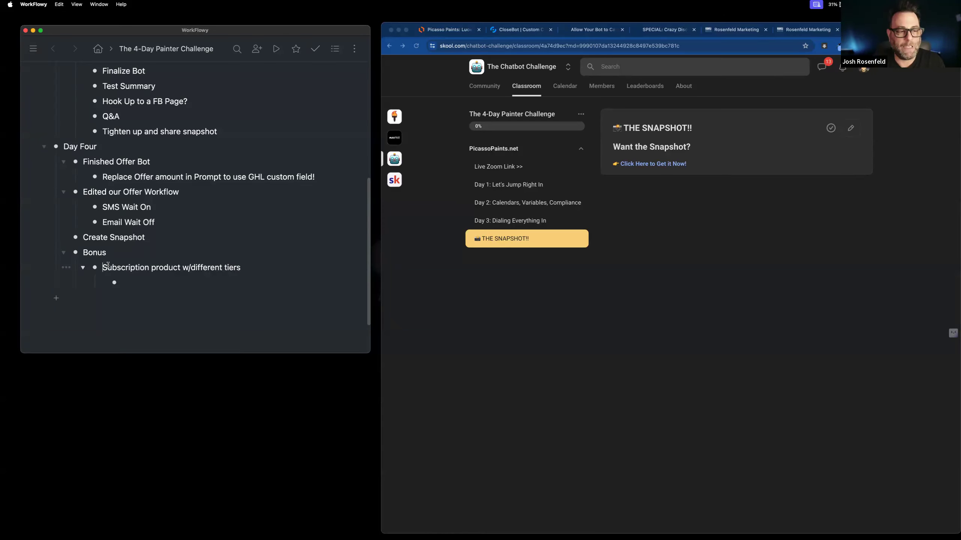
# Insert an empty bullet under Bonus and nest the "Subscription product w/different tiers" bullet beneath it
pyautogui.press('Return')
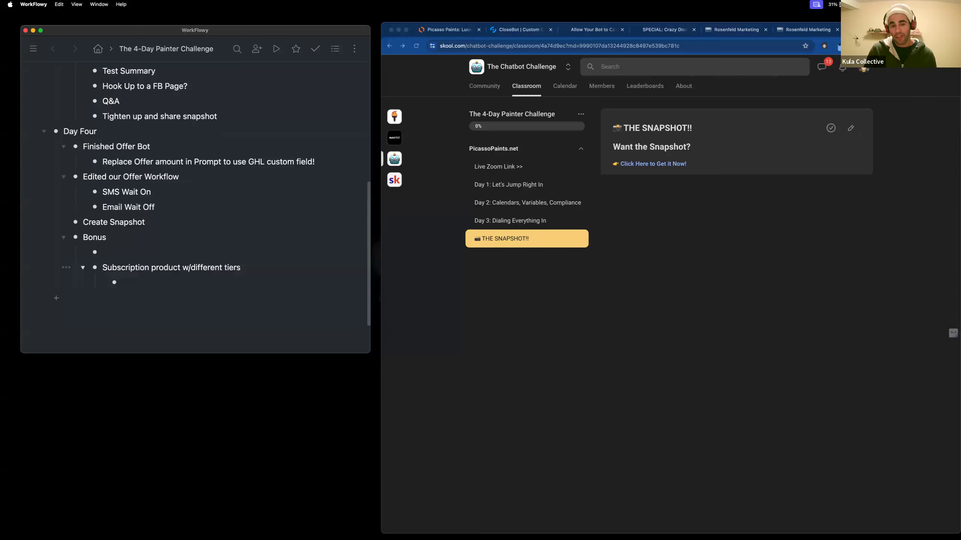
pyautogui.press('Tab')
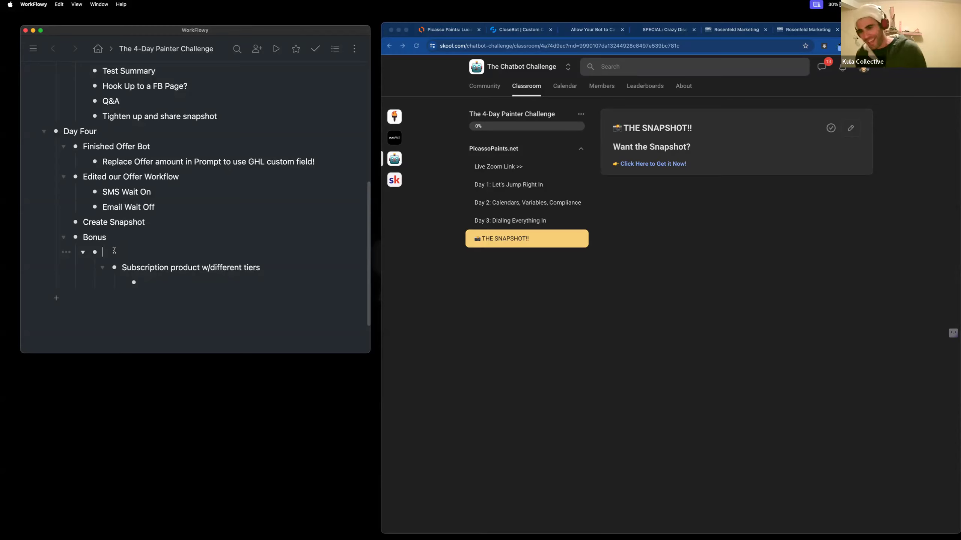
pyautogui.write('AN A')
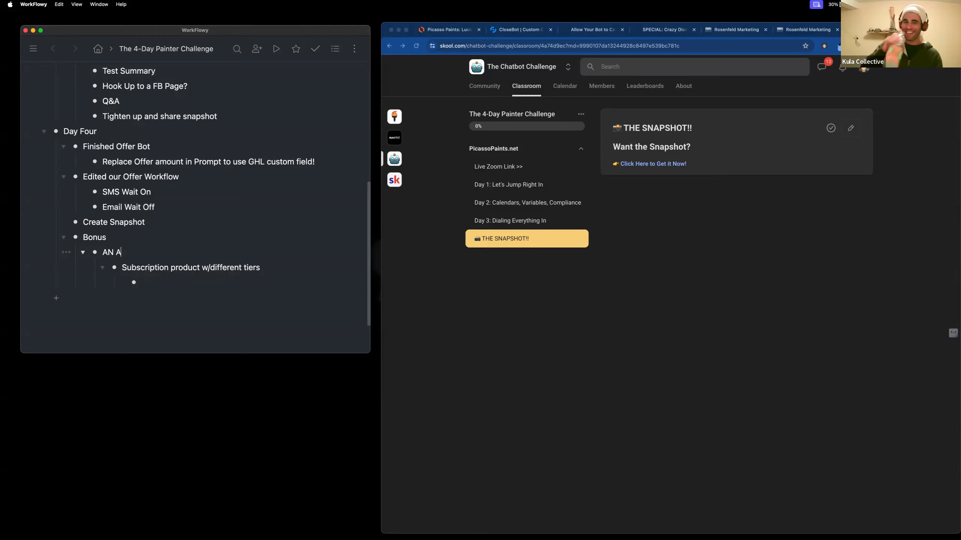
pyautogui.press('BackSpace')
pyautogui.press('BackSpace')
pyautogui.press('BackSpace')
pyautogui.write('n Agency')
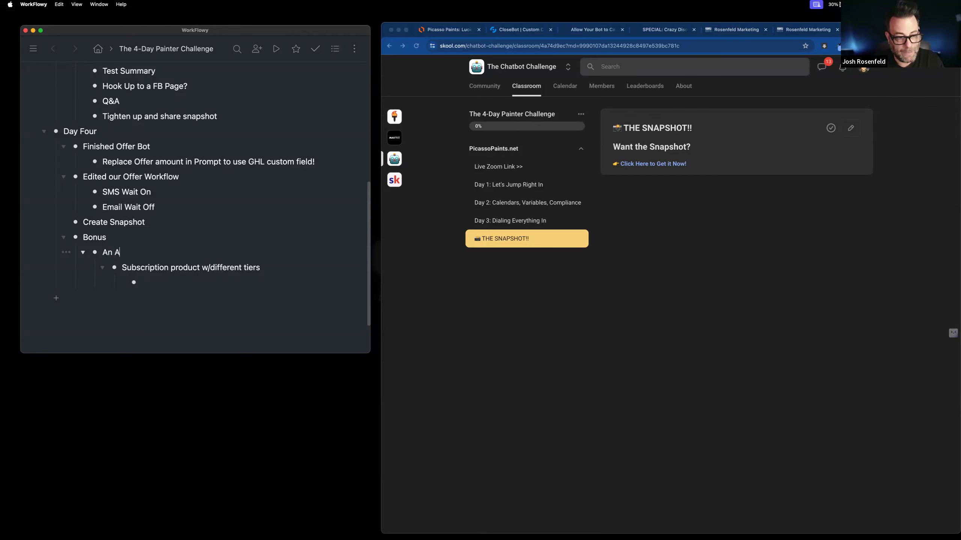
pyautogui.press('BackSpace')
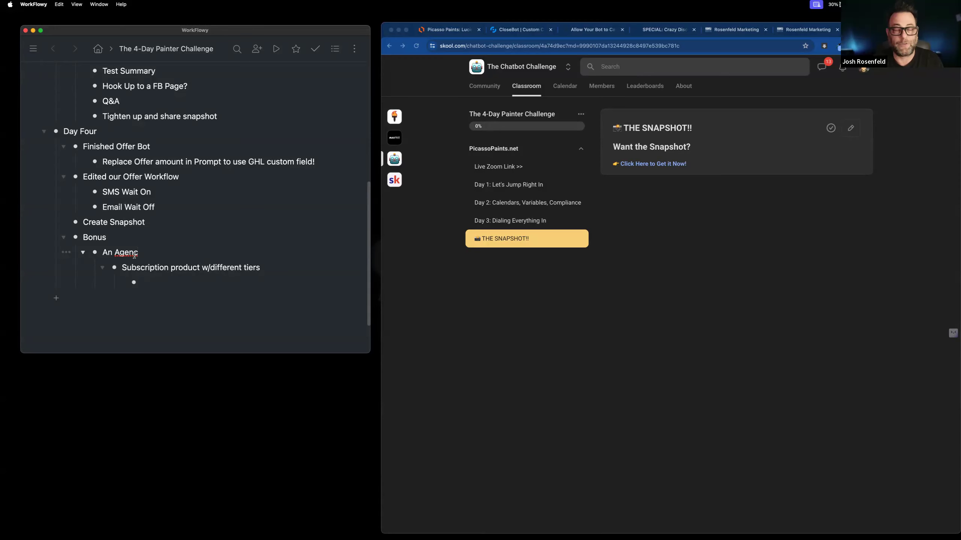
pyautogui.write('\\')
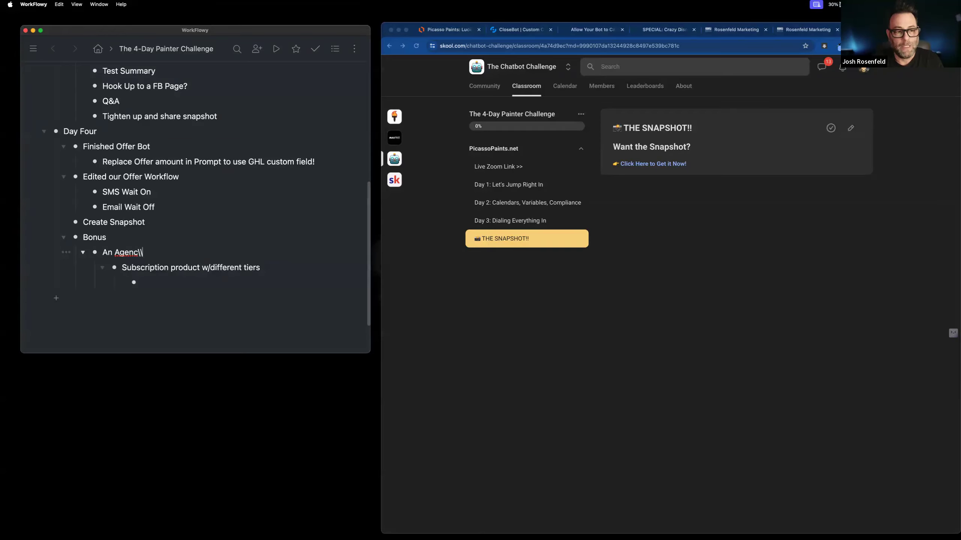
pyautogui.press('BackSpace')
pyautogui.press('BackSpace')
pyautogui.press('BackSpace')
pyautogui.press('BackSpace')
pyautogui.press('BackSpace')
pyautogui.press('BackSpace')
pyautogui.press('BackSpace')
pyautogui.press('BackSpace')
pyautogui.press('BackSpace')
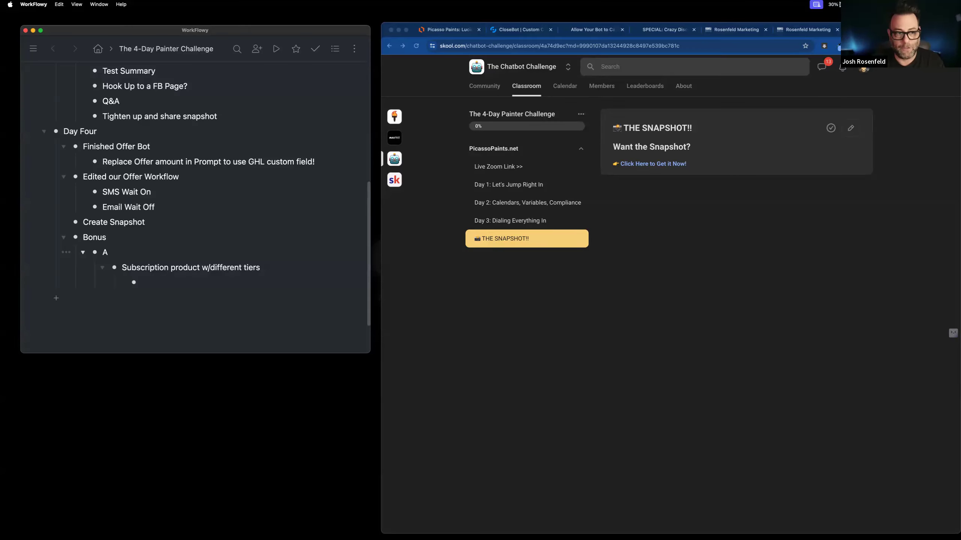
# Name the empty parent bullet above the subscription product note "Yoga Studio"
pyautogui.write('Yoiu')
pyautogui.press('BackSpace')
pyautogui.press('BackSpace')
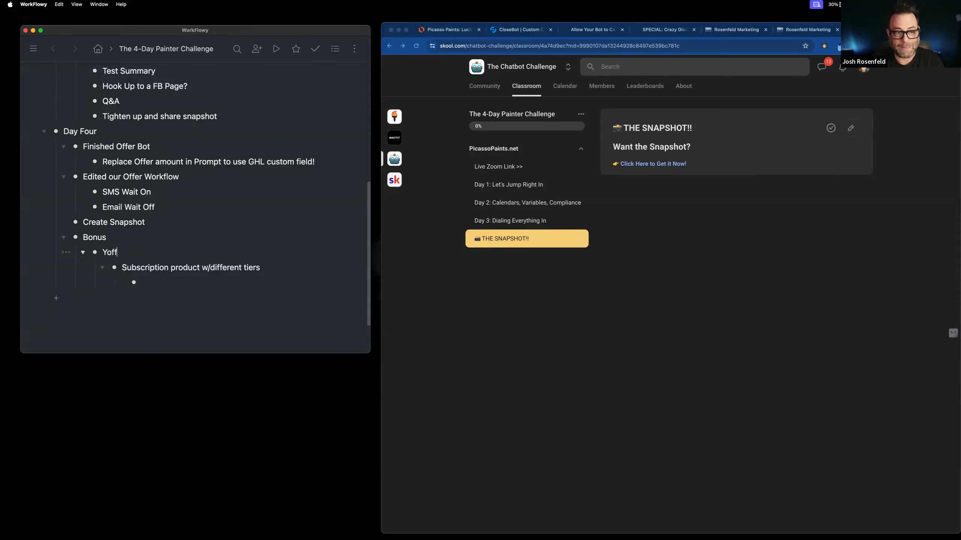
pyautogui.write('ga Stuf')
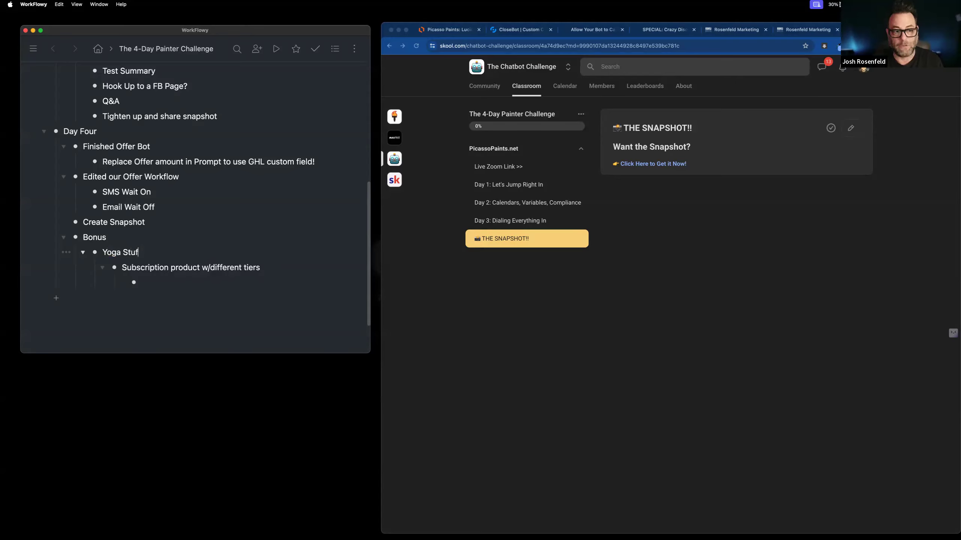
pyautogui.press('BackSpace')
pyautogui.write('dio')
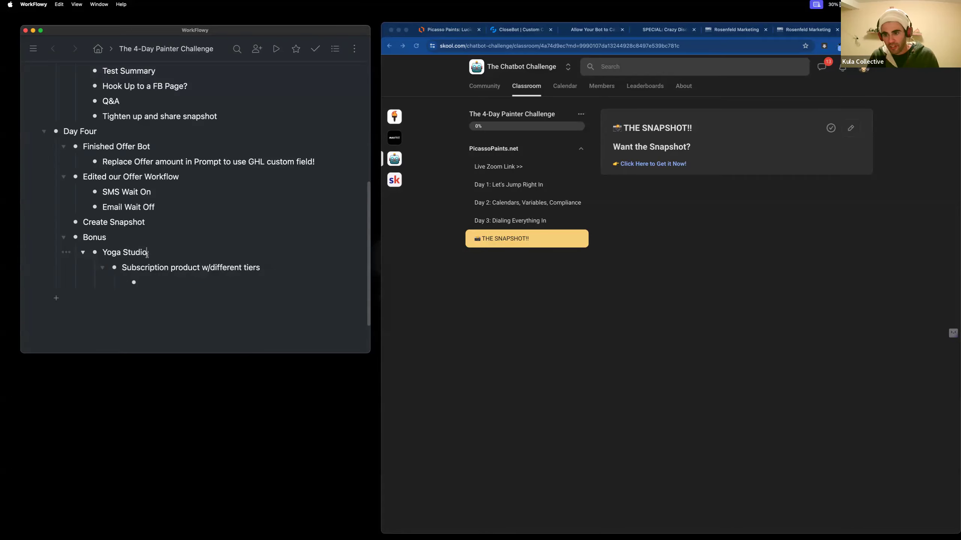
# Outdent the empty last bullet to the same level as Yoga Studio and name it "Account Firm"
pyautogui.moveTo(147, 253); pyautogui.dragTo(192, 282)
pyautogui.rightClick(192, 283)
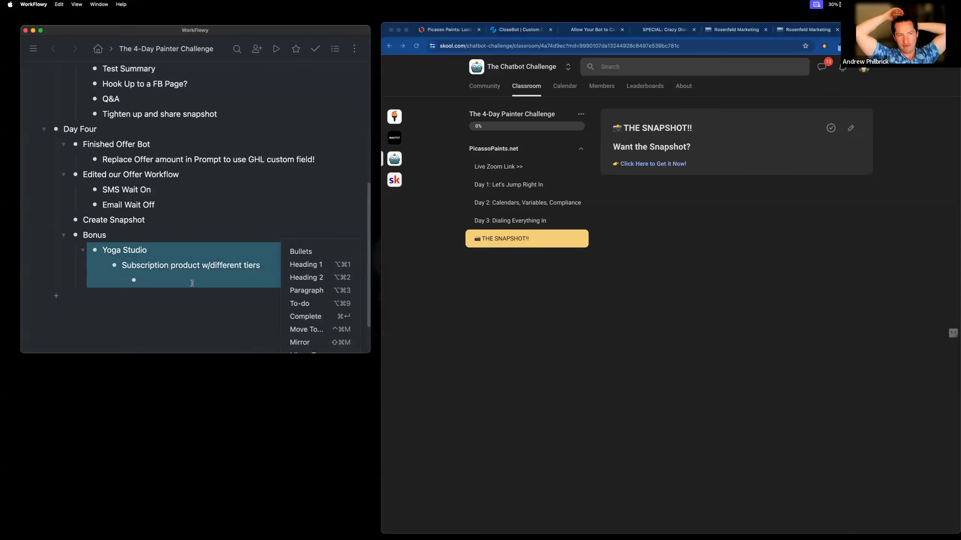
pyautogui.click(192, 283)
pyautogui.hotkey('shift', 'Tab')
pyautogui.hotkey('shift', 'Tab')
pyautogui.write('Account')
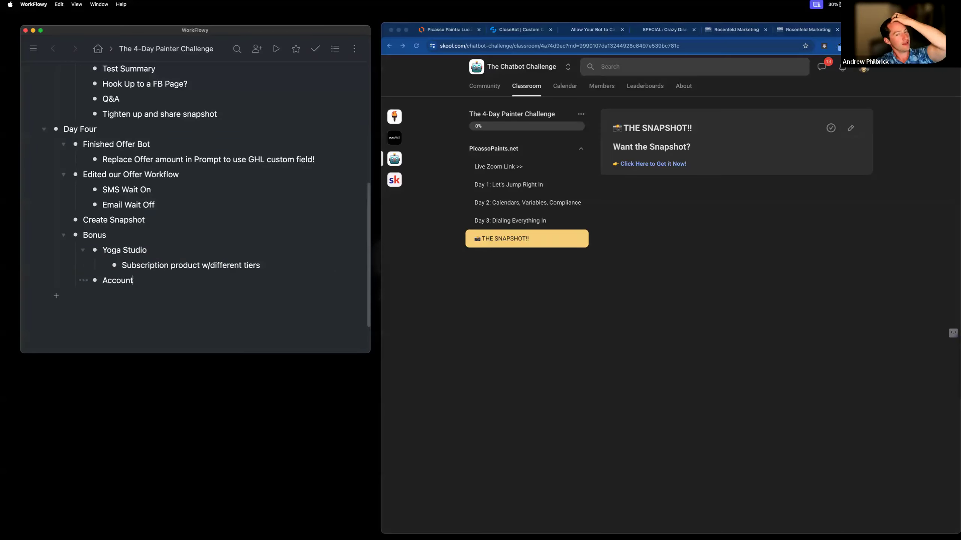
pyautogui.write(' Firm')
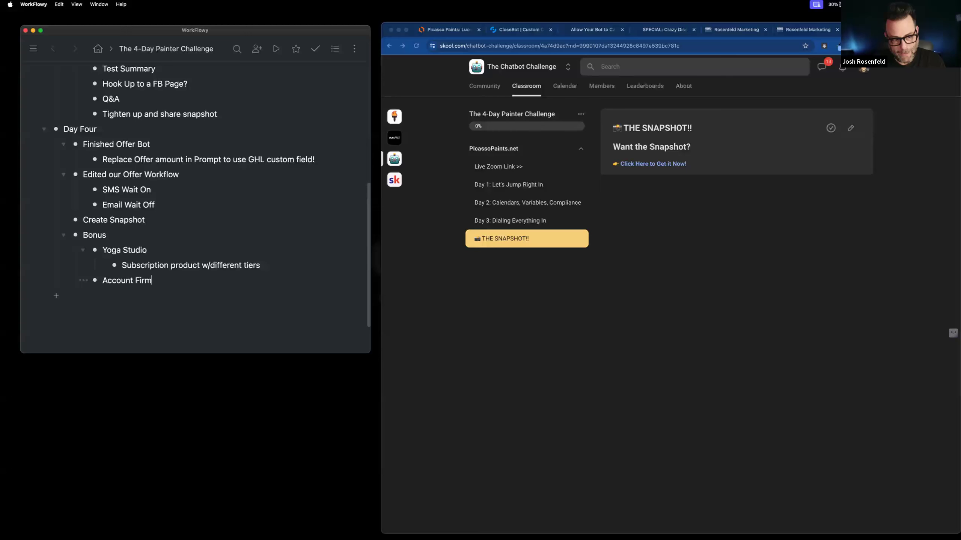
# Add a nested bullet "Knowledgebase" under Account Firm with a sub-bullet "Tax ID" beneath it
pyautogui.press('Return')
pyautogui.write('Knowlesg')
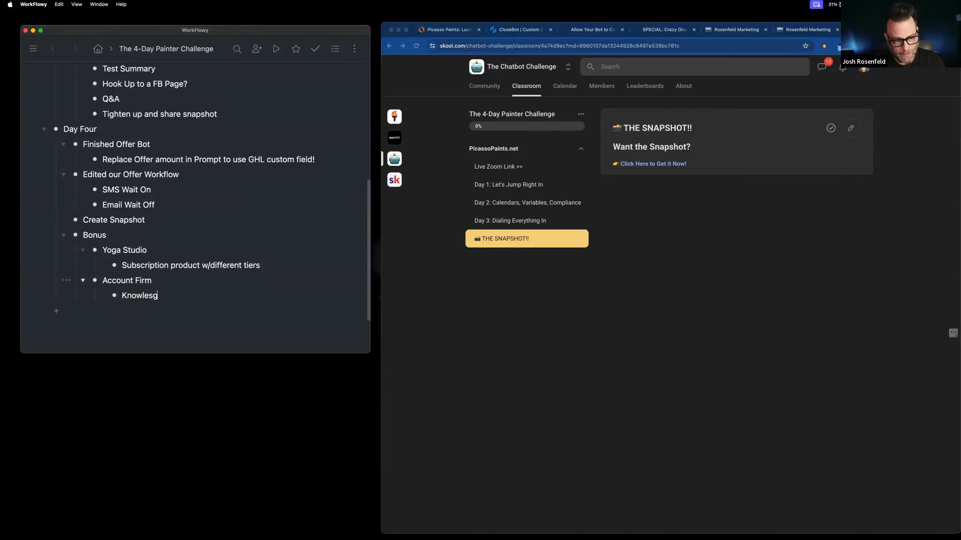
pyautogui.press('BackSpace')
pyautogui.write('dgba')
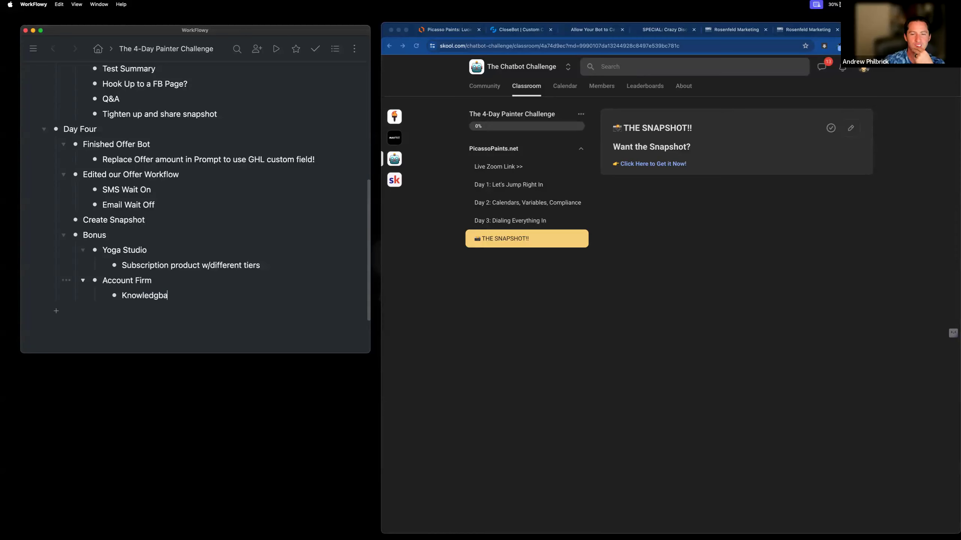
pyautogui.press('BackSpace')
pyautogui.press('BackSpace')
pyautogui.press('BackSpace')
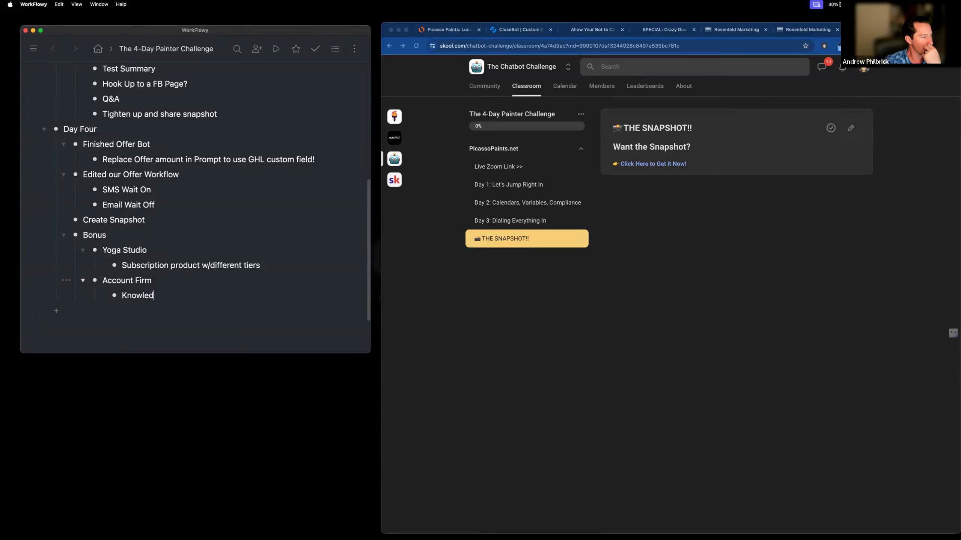
pyautogui.write('gebase')
pyautogui.press('Return')
pyautogui.write('Tax ID')
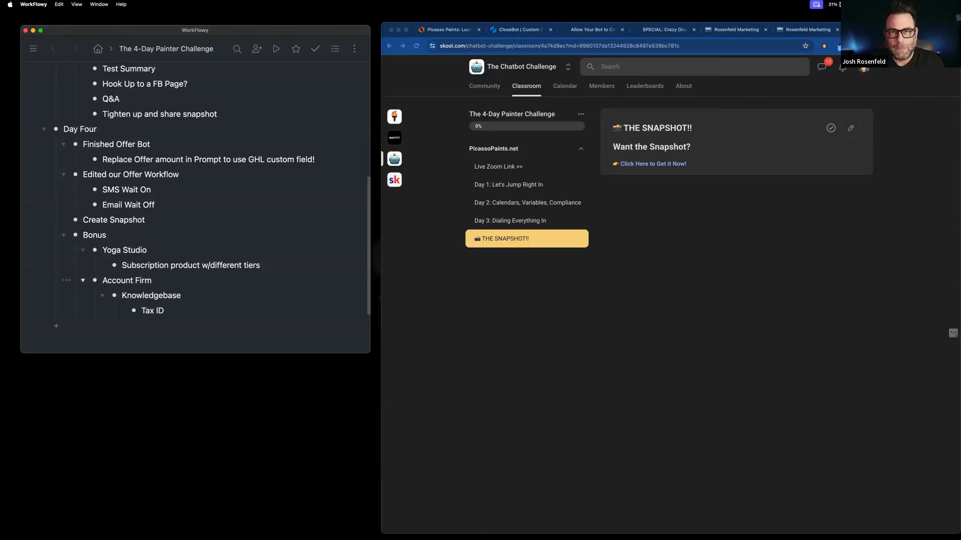
# Change the "Account Firm" bullet to read "Accounting Firm (B2C/BCB)"
pyautogui.click(134, 280)
pyautogui.write('ing')
pyautogui.click(184, 279)
pyautogui.write('(')
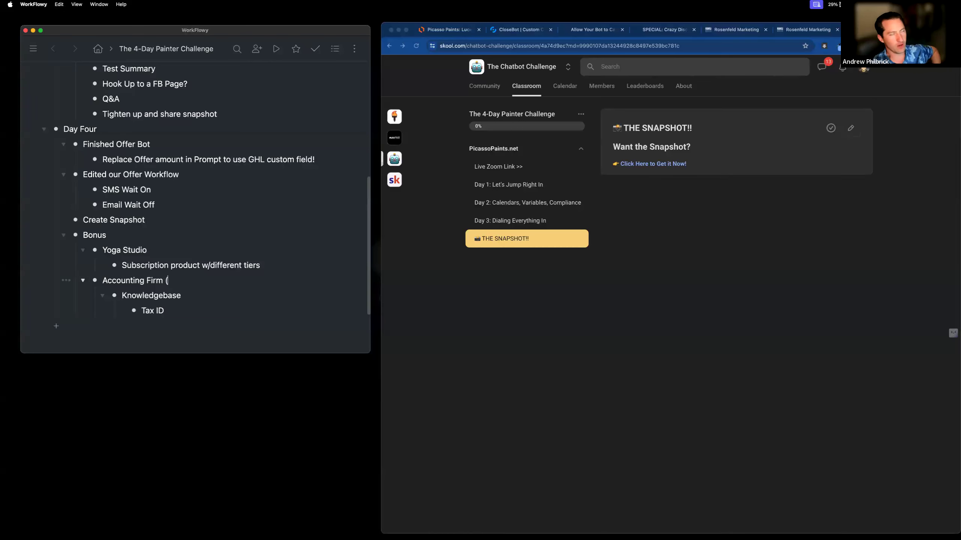
pyautogui.write('B2C/')
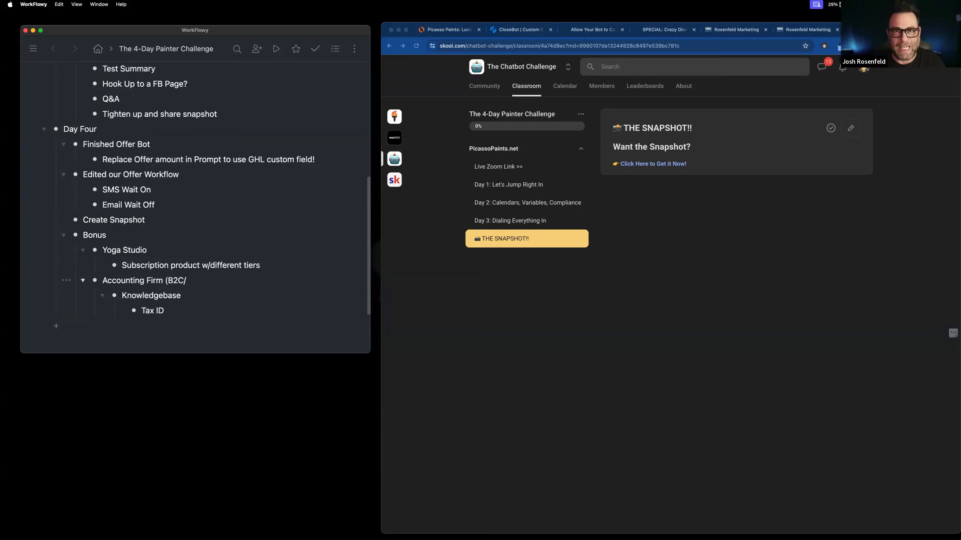
pyautogui.write('BC')
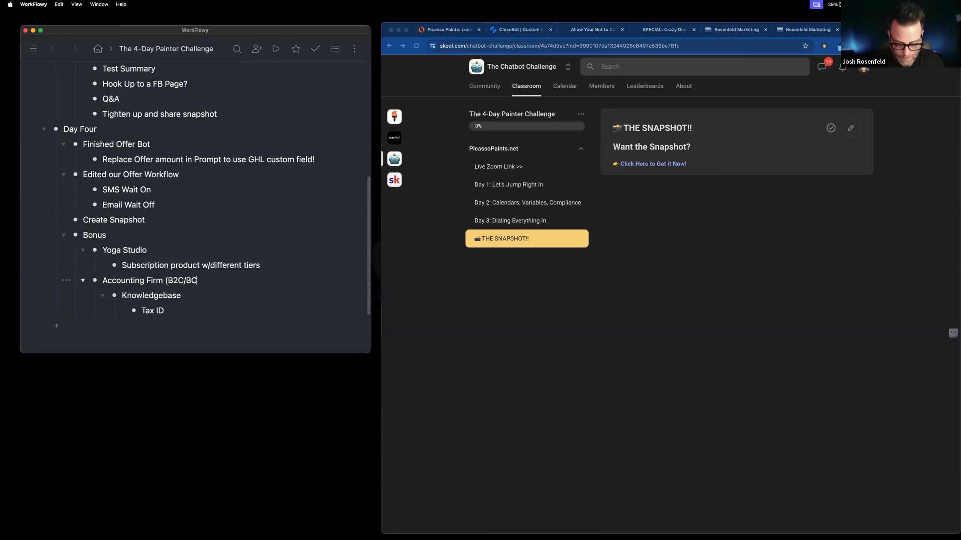
pyautogui.write('B)')
# Clear the text of the "Knowledgebase" bullet and change its "Tax ID" sub-bullet to "Tax Codes"
pyautogui.moveTo(187, 303); pyautogui.dragTo(122, 295)
pyautogui.press('BackSpace')
pyautogui.press('Down')
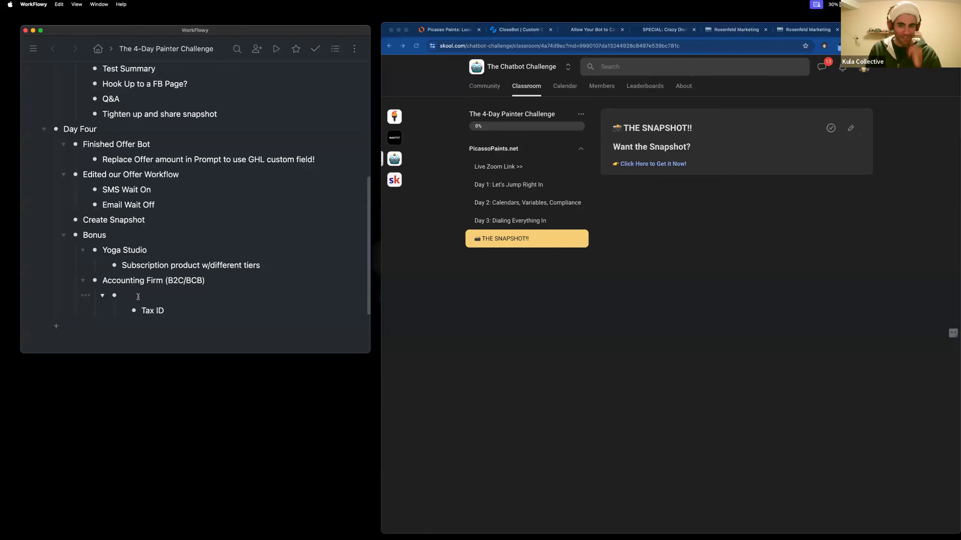
pyautogui.hotkey('shift', 'alt', 'Left')
pyautogui.press('BackSpace')
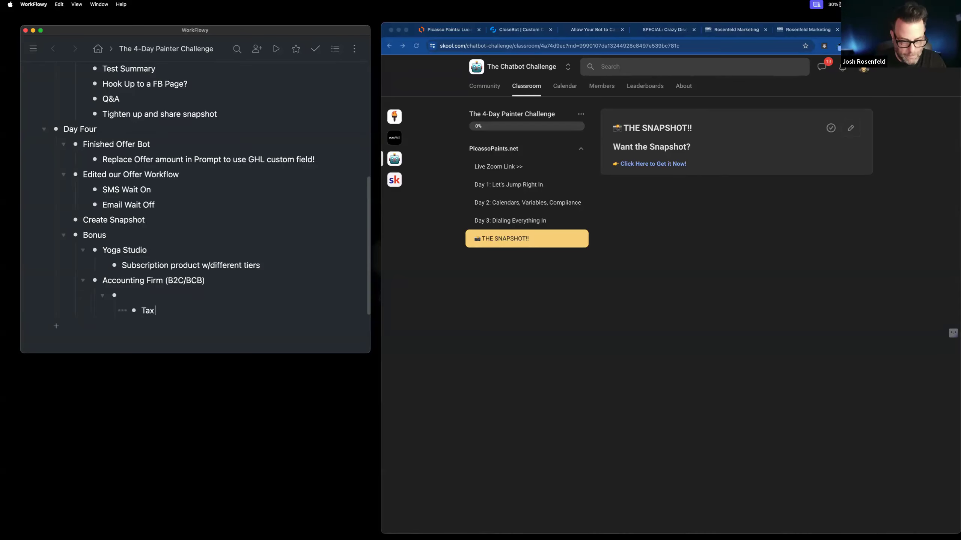
pyautogui.write('Codes')
# Fill the empty bullet under the accounting firm with "Receptionist, B2C Bot, B2B Bot"
pyautogui.click(150, 295)
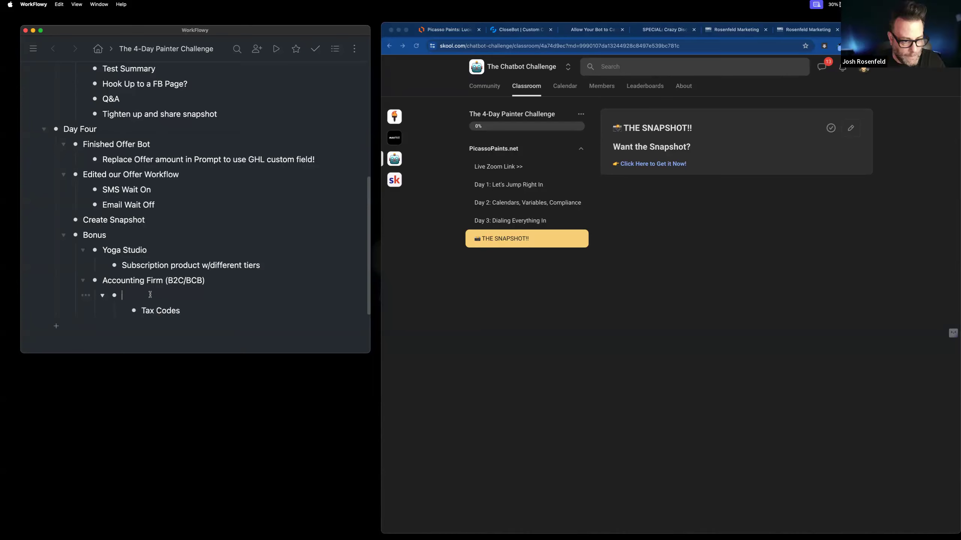
pyautogui.write('Receptionist,')
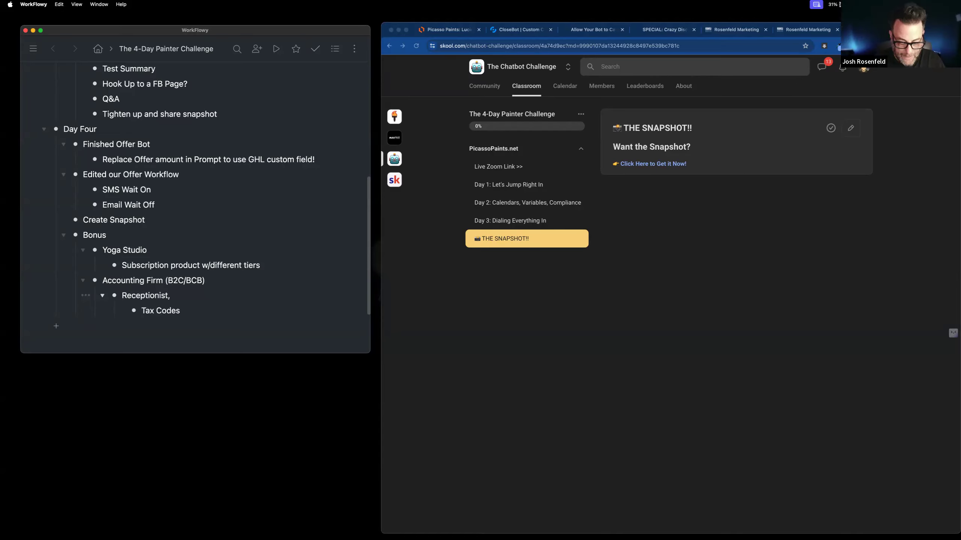
pyautogui.write('COA')
pyautogui.press('BackSpace')
pyautogui.press('BackSpace')
pyautogui.press('BackSpace')
pyautogui.write('B@')
pyautogui.press('BackSpace')
pyautogui.write('2')
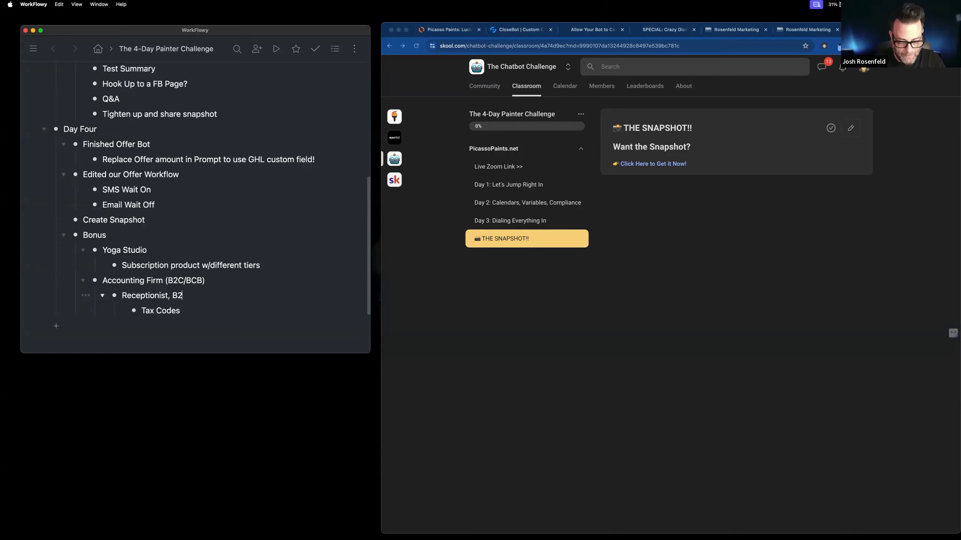
pyautogui.write('C Bot, B#')
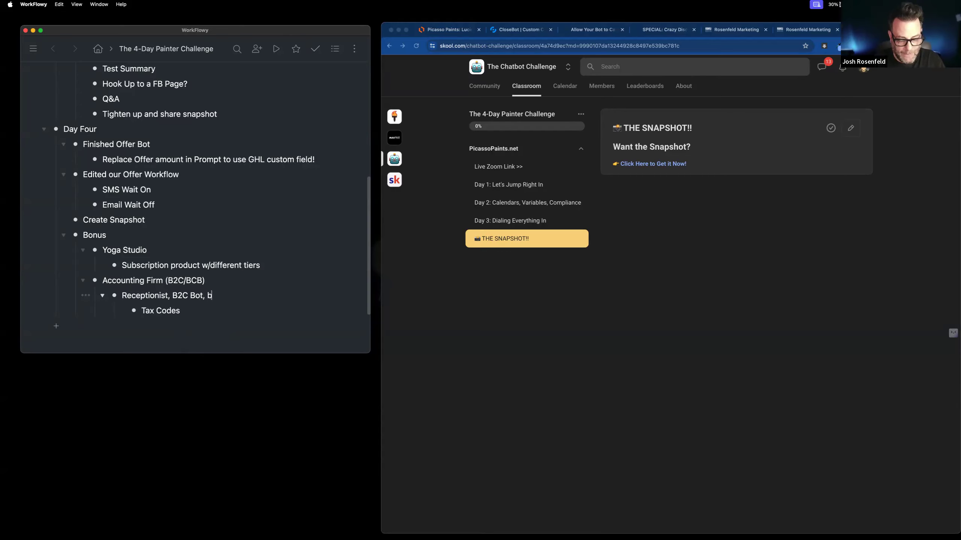
pyautogui.press('BackSpace')
pyautogui.write('2B Bot')
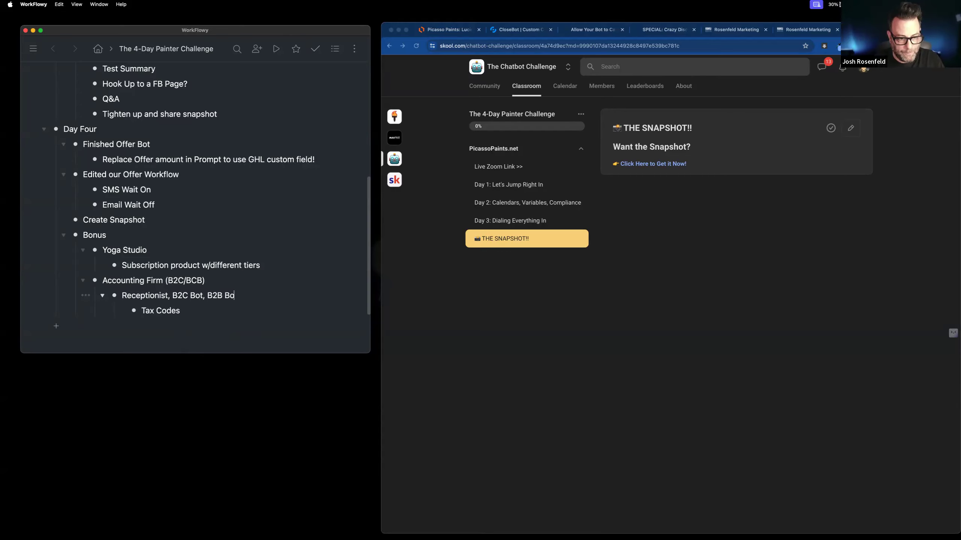
# Add a sub-bullet "Answer tax questions" above "Tax Codes", followed by an empty bullet at the same level
pyautogui.press('Return')
pyautogui.write('An')
pyautogui.press('BackSpace')
pyautogui.press('BackSpace')
pyautogui.write('Answer tax quesio')
pyautogui.press('BackSpace')
pyautogui.press('BackSpace')
pyautogui.write('tions')
pyautogui.press('Return')
pyautogui.write('Ask if they; d')
pyautogui.press('BackSpace')
pyautogui.press('BackSpace')
pyautogui.press('BackSpace')
pyautogui.write("'d like to speak an account")
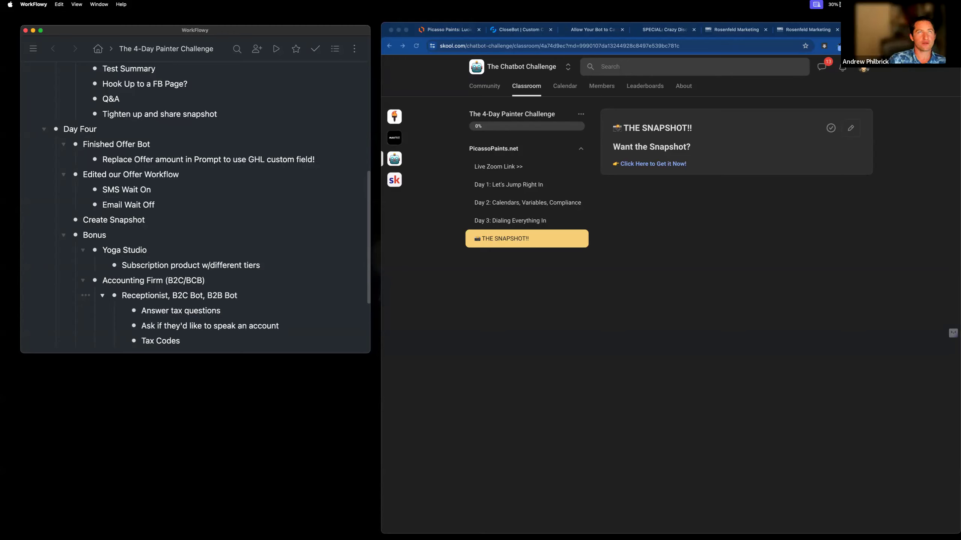
pyautogui.press('BackSpace')
pyautogui.press('BackSpace')
pyautogui.press('BackSpace')
pyautogui.press('BackSpace')
pyautogui.press('BackSpace')
pyautogui.press('BackSpace')
pyautogui.press('BackSpace')
pyautogui.press('BackSpace')
pyautogui.press('BackSpace')
pyautogui.press('BackSpace')
pyautogui.press('BackSpace')
pyautogui.press('BackSpace')
pyautogui.press('BackSpace')
pyautogui.press('BackSpace')
pyautogui.press('BackSpace')
pyautogui.press('BackSpace')
pyautogui.press('BackSpace')
pyautogui.press('BackSpace')
pyautogui.press('BackSpace')
pyautogui.press('BackSpace')
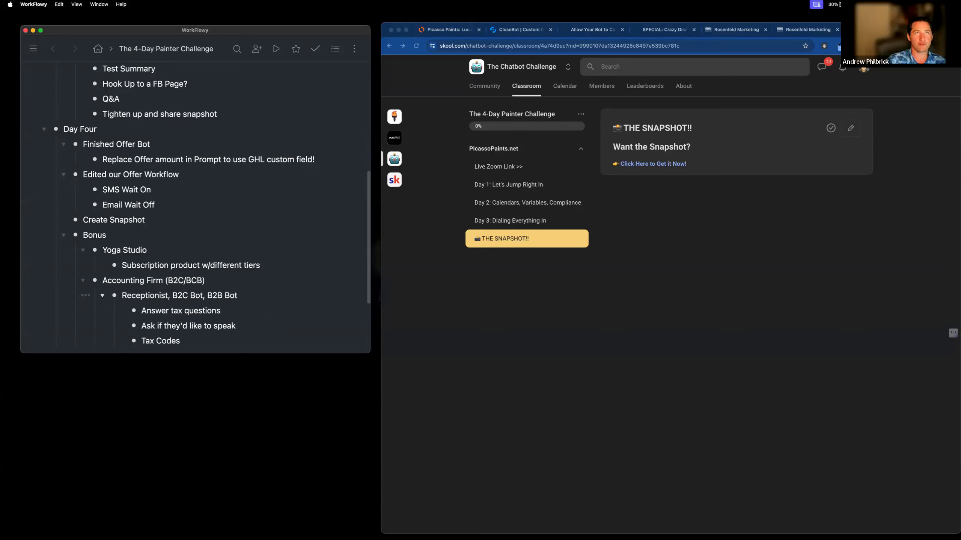
pyautogui.press('BackSpace')
pyautogui.press('BackSpace')
pyautogui.press('BackSpace')
pyautogui.press('BackSpace')
pyautogui.press('BackSpace')
pyautogui.press('BackSpace')
pyautogui.press('BackSpace')
pyautogui.press('BackSpace')
pyautogui.press('BackSpace')
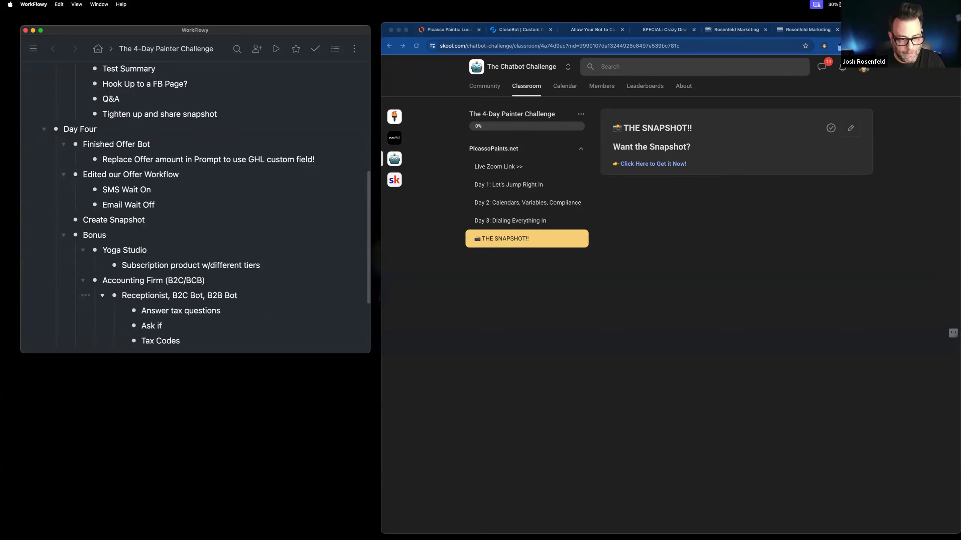
pyautogui.press('BackSpace')
pyautogui.press('BackSpace')
pyautogui.press('BackSpace')
# Start the bullet between "Answer tax questions" and "Tax Codes" with "Are you already worl", and select the tax questions bullet
pyautogui.write('re ')
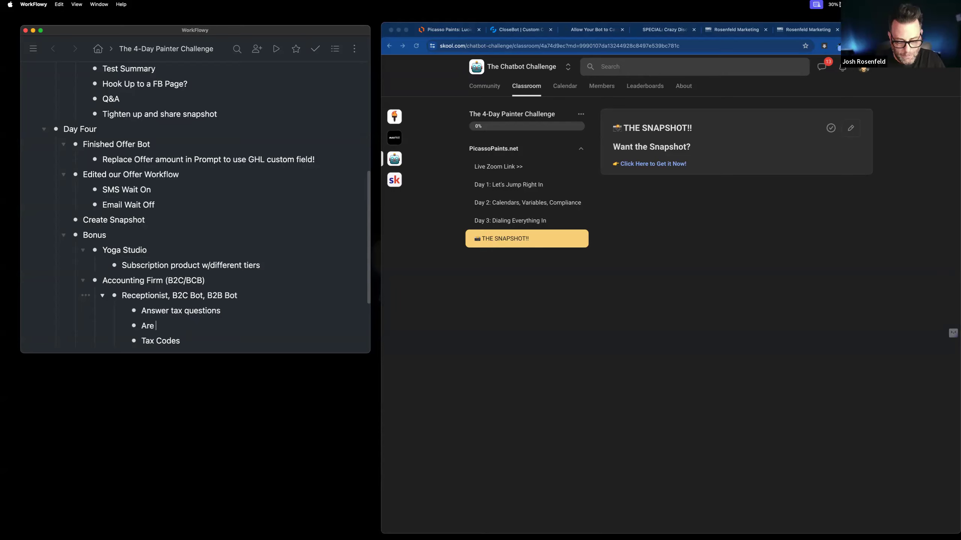
pyautogui.write('you already worl')
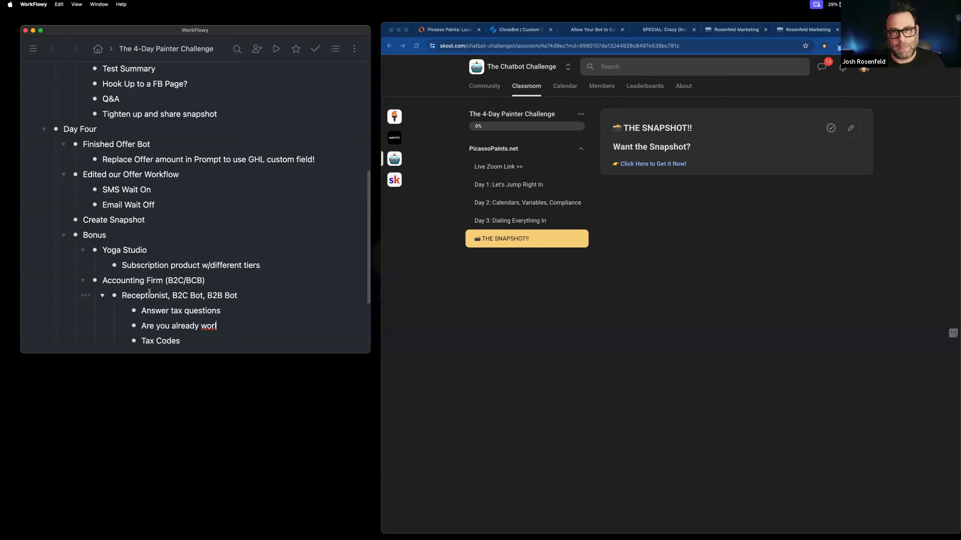
pyautogui.scroll(-4, 149, 292)
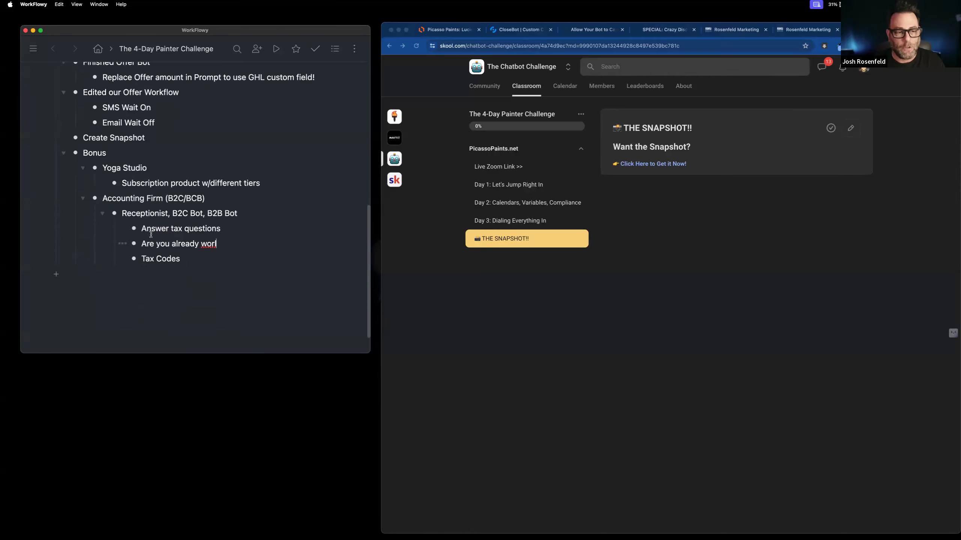
pyautogui.moveTo(142, 229); pyautogui.dragTo(224, 237)
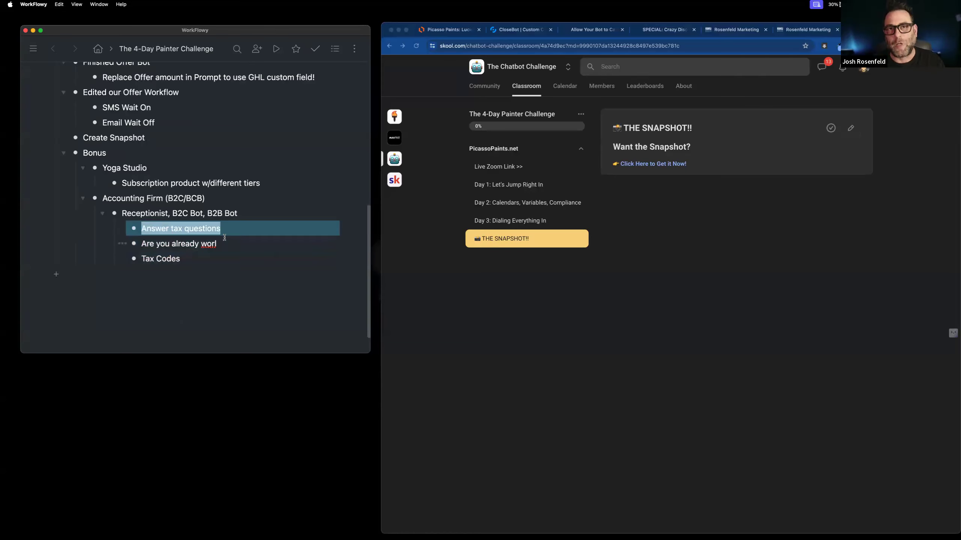